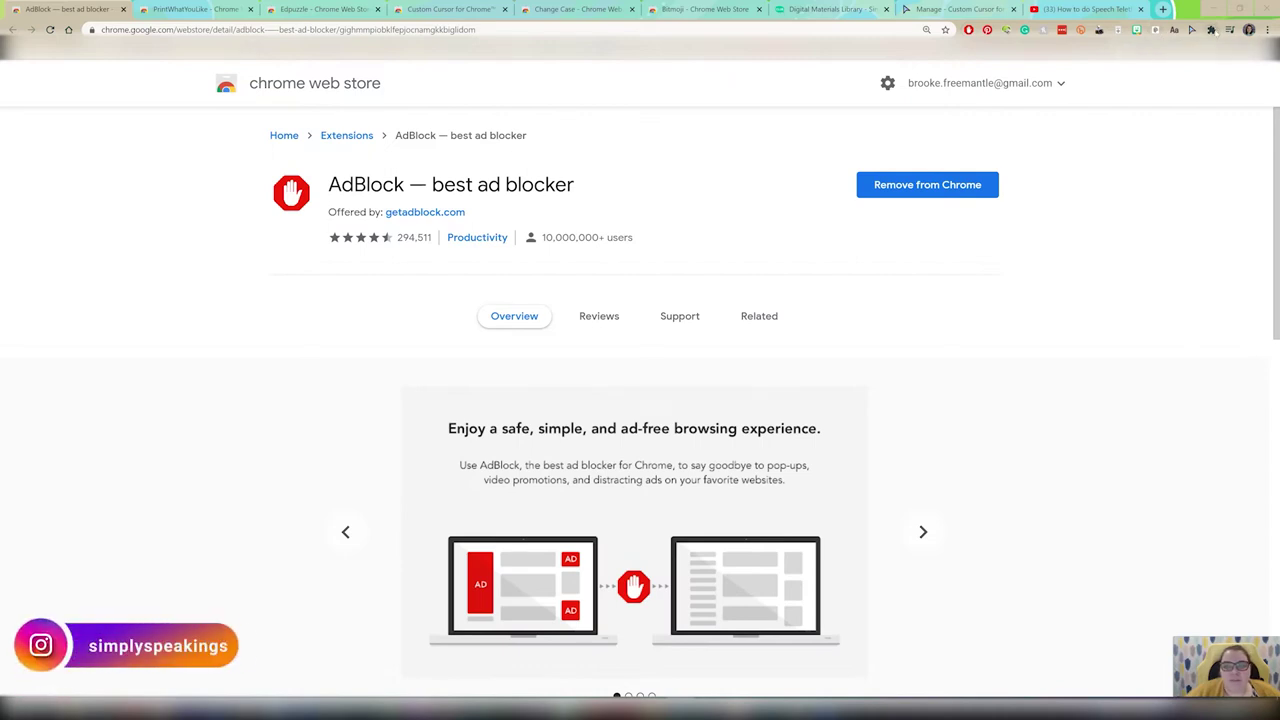
# Look over the list of installed Chrome extensions.
pyautogui.click(1211, 29)
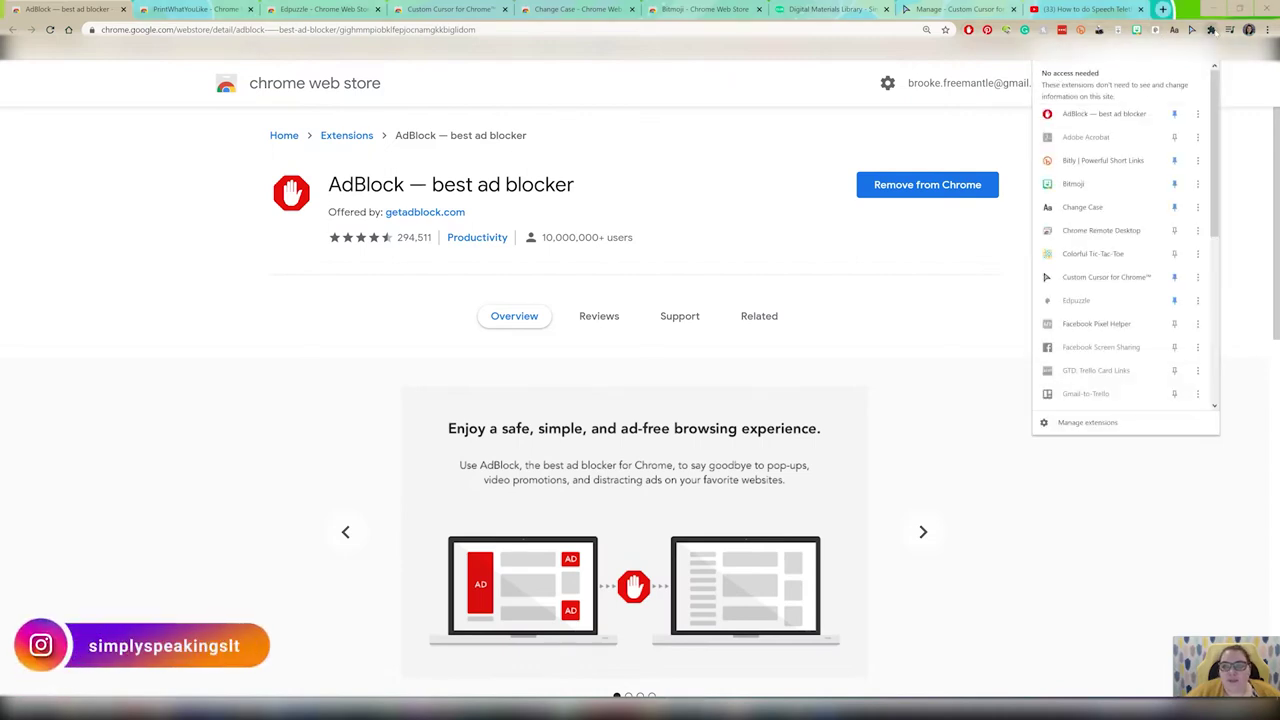
pyautogui.scroll(-3, 1100, 210)
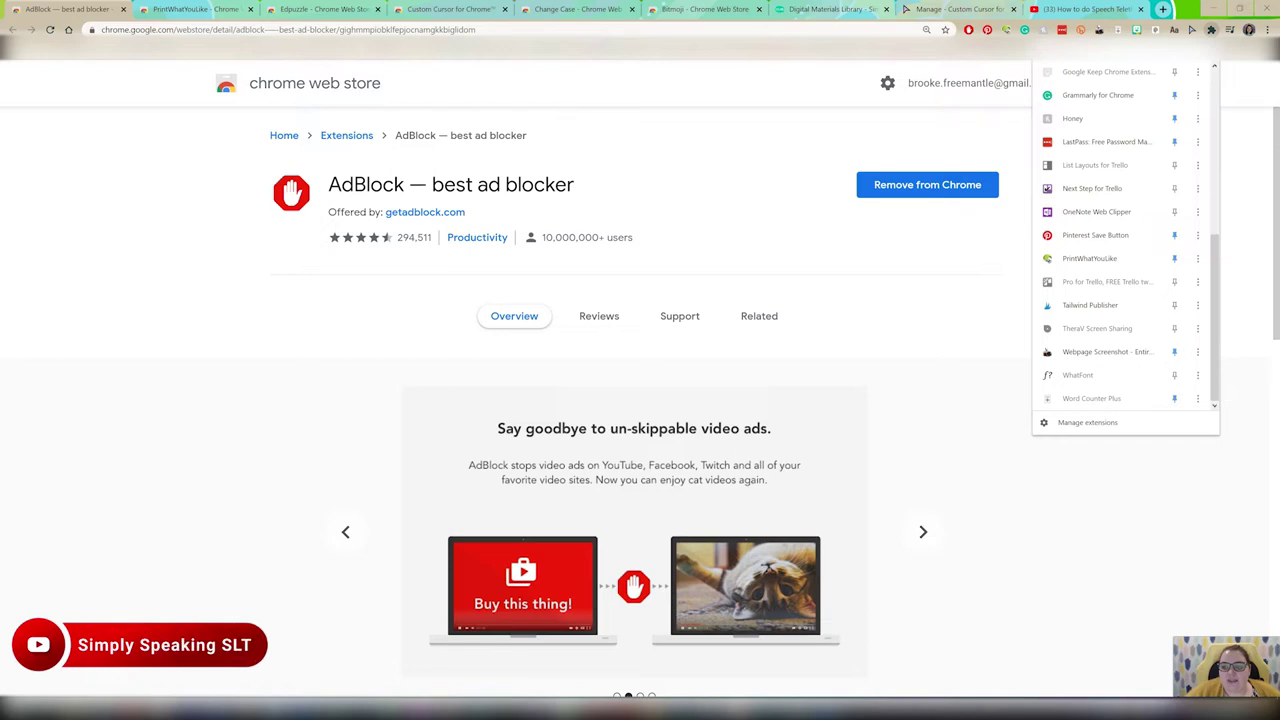
pyautogui.click(704, 84)
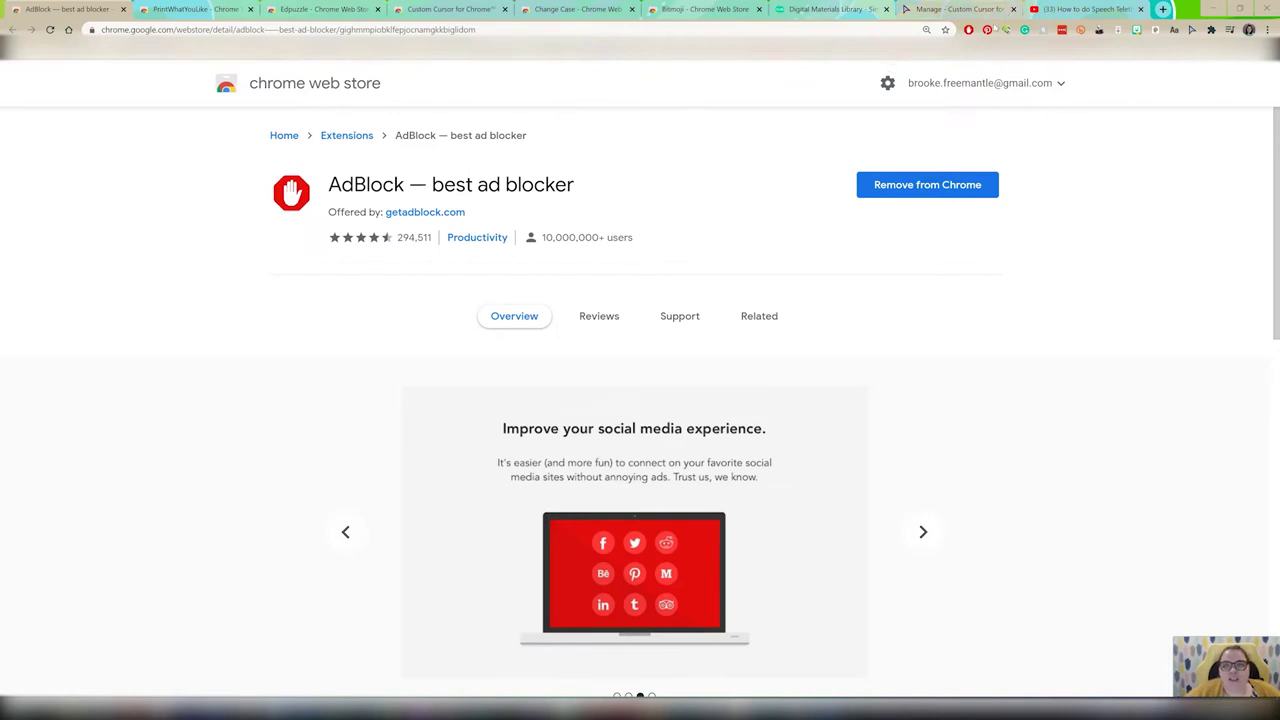
# Check AdBlock's blocked-ads summary and pause options for the current page.
pyautogui.click(968, 29)
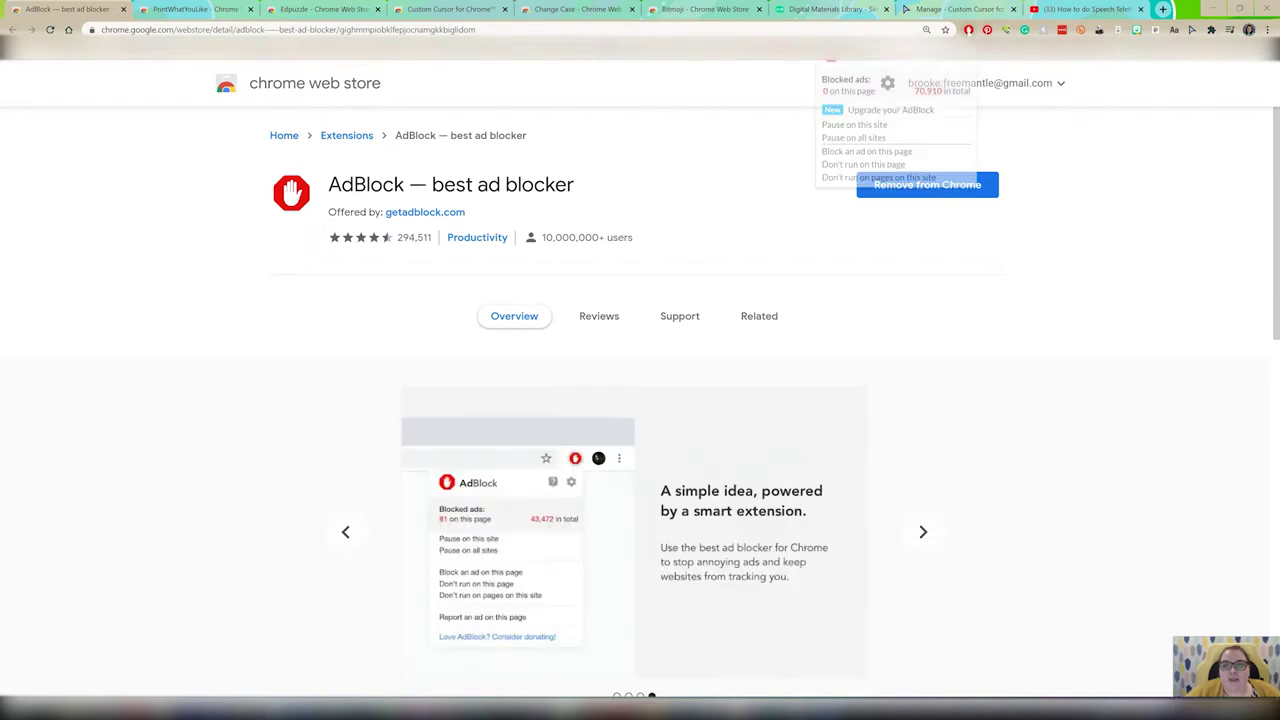
pyautogui.press('Escape')
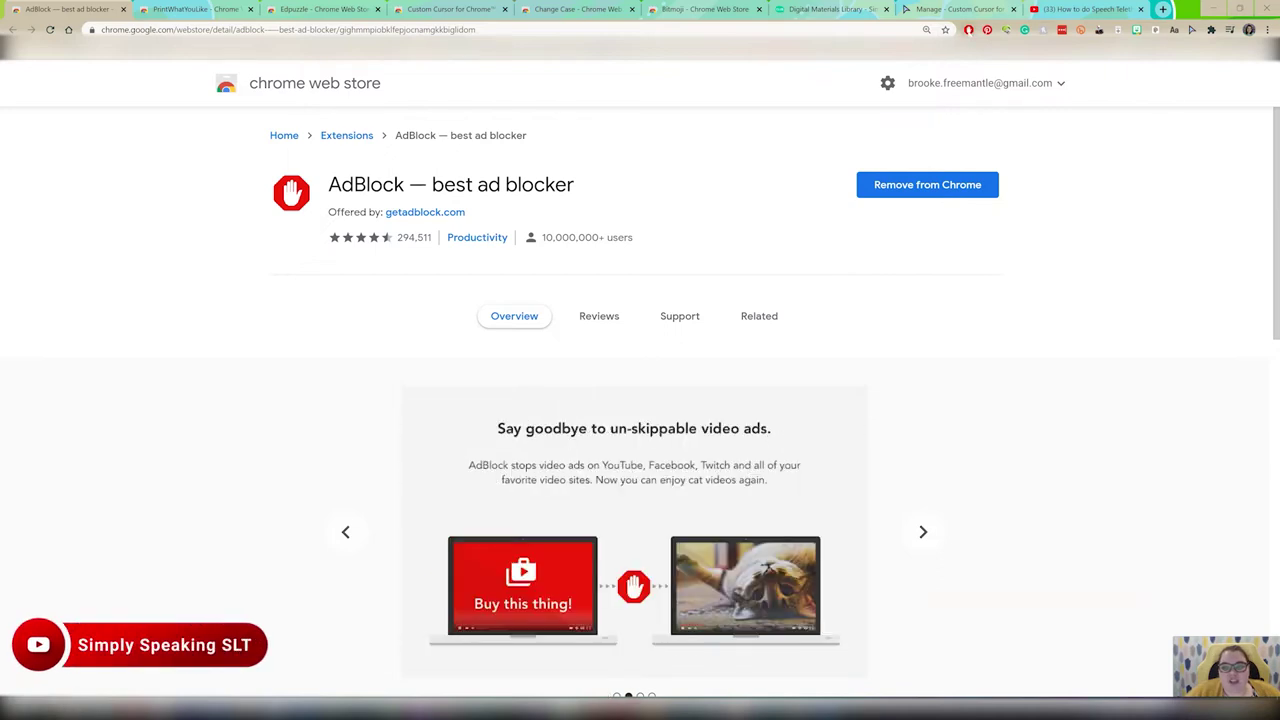
pyautogui.click(968, 29)
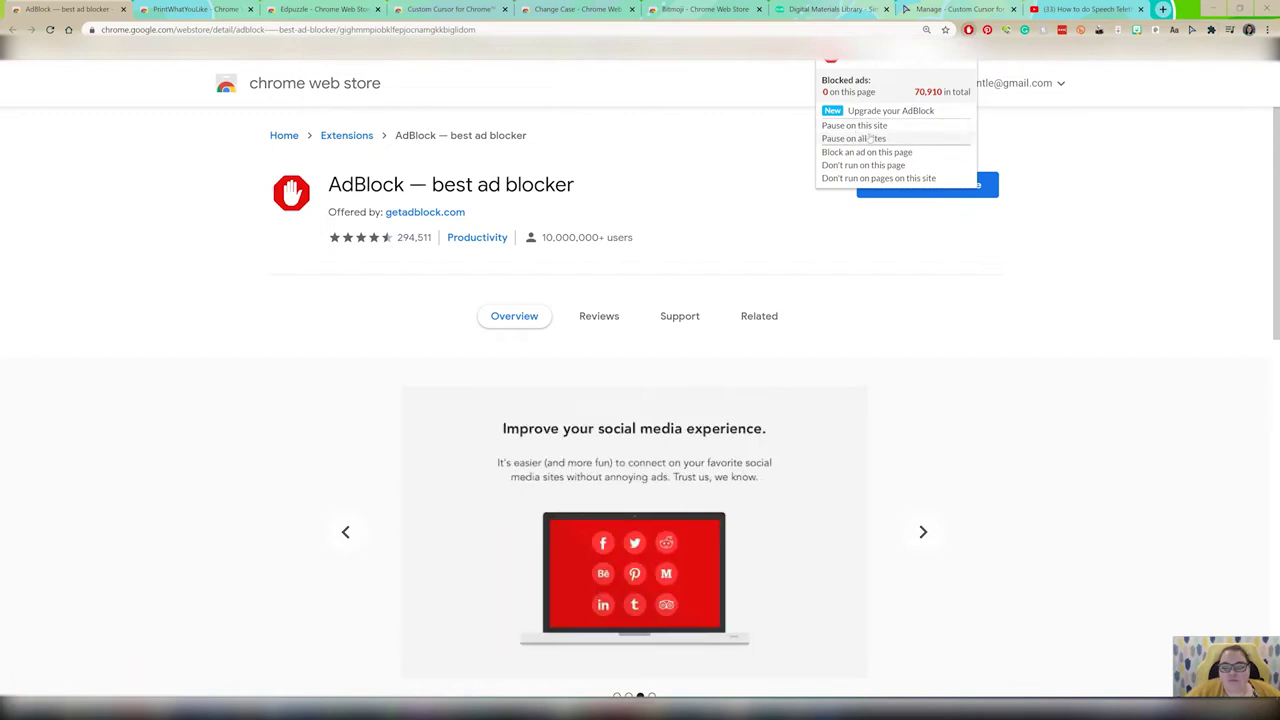
pyautogui.click(1078, 112)
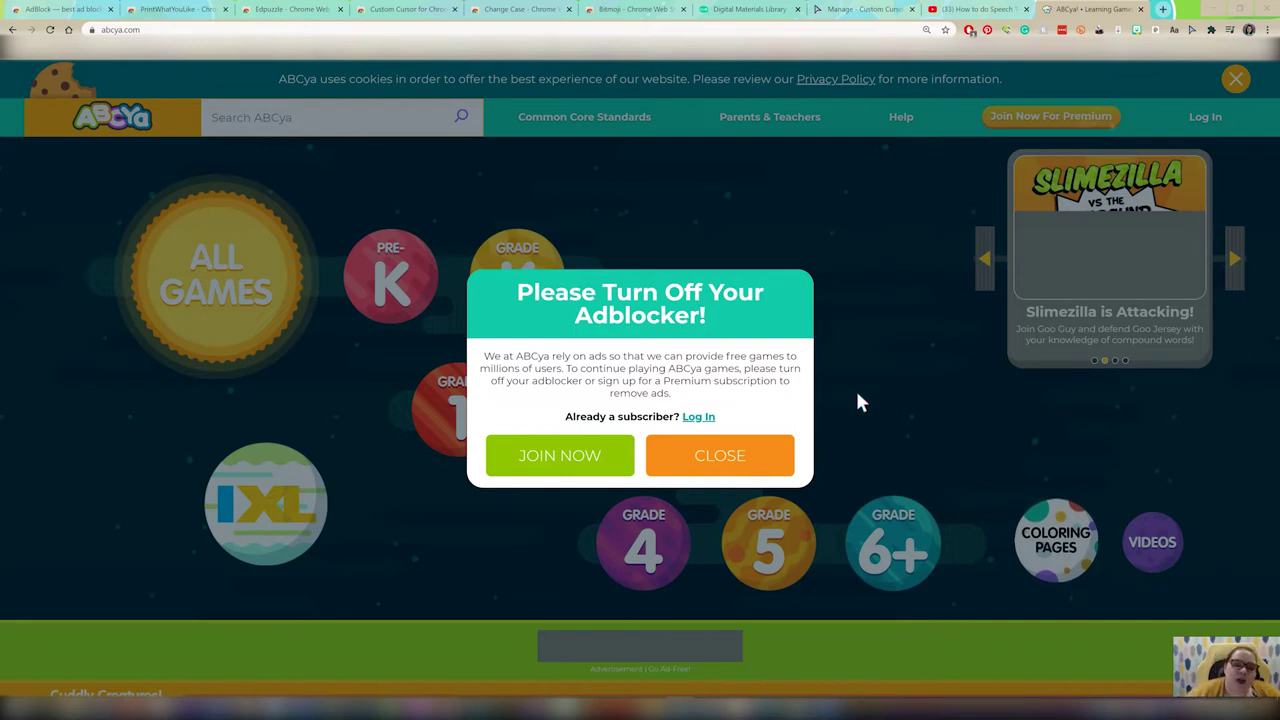
# Dismiss the adblocker warning and search ABCya for 'make a pizza'.
pyautogui.click(700, 466)
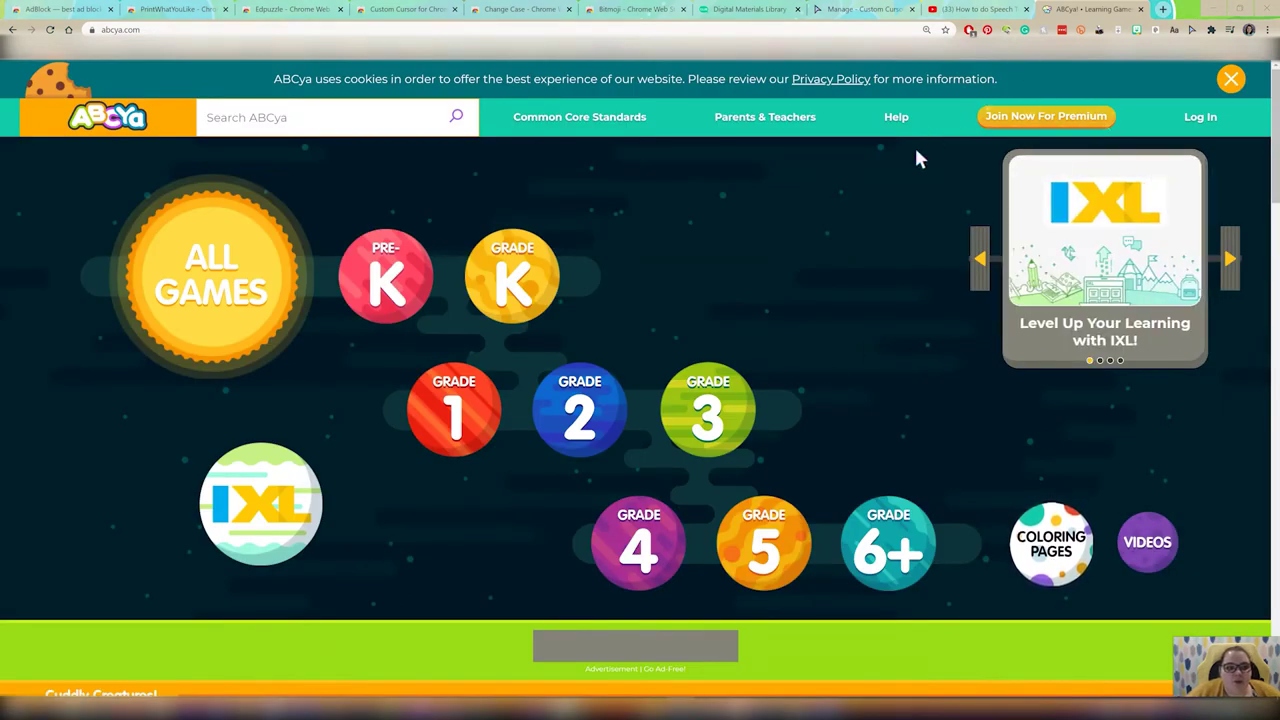
pyautogui.click(347, 122)
pyautogui.write('make a pizza')
pyautogui.press('Return')
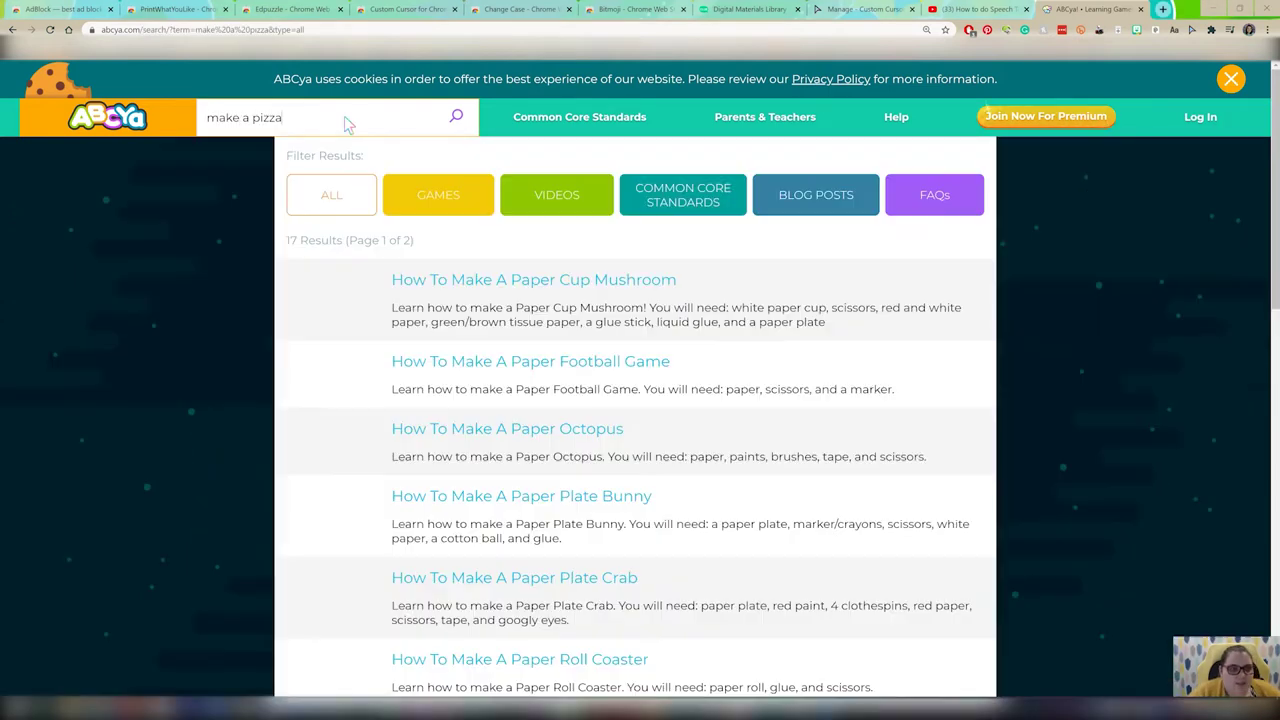
pyautogui.scroll(-1, 676, 317)
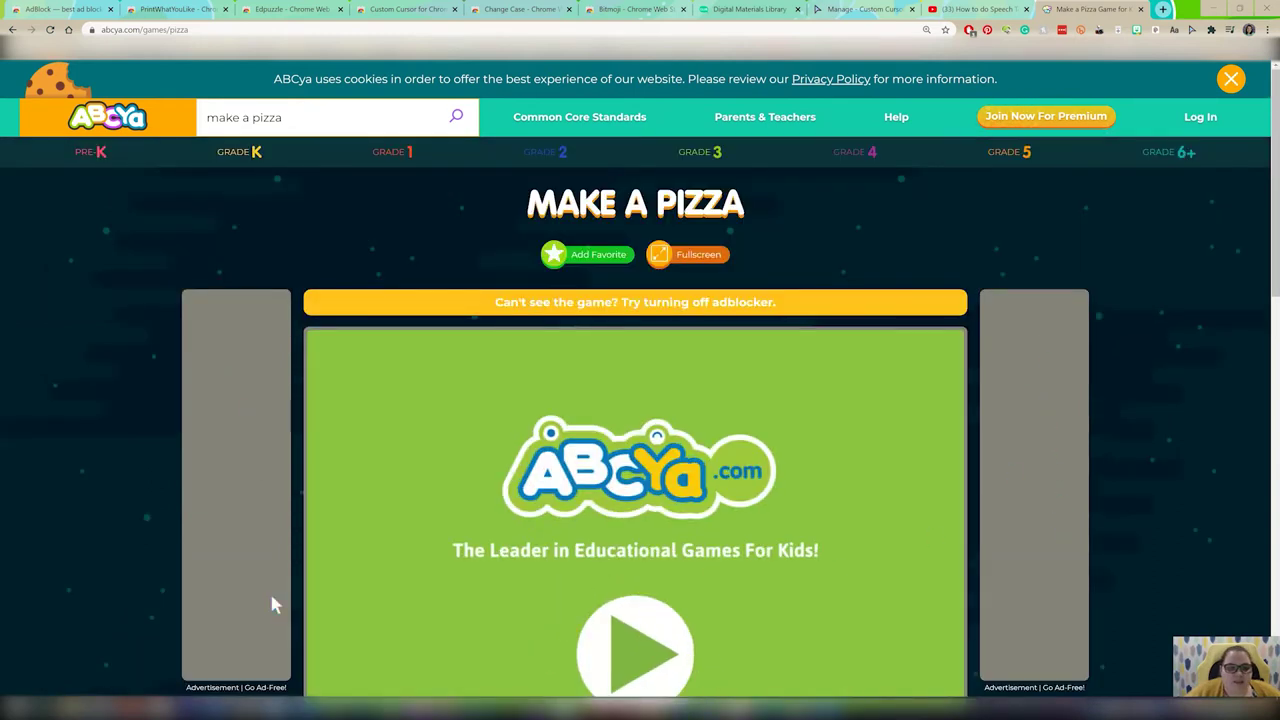
pyautogui.scroll(-1, 803, 467)
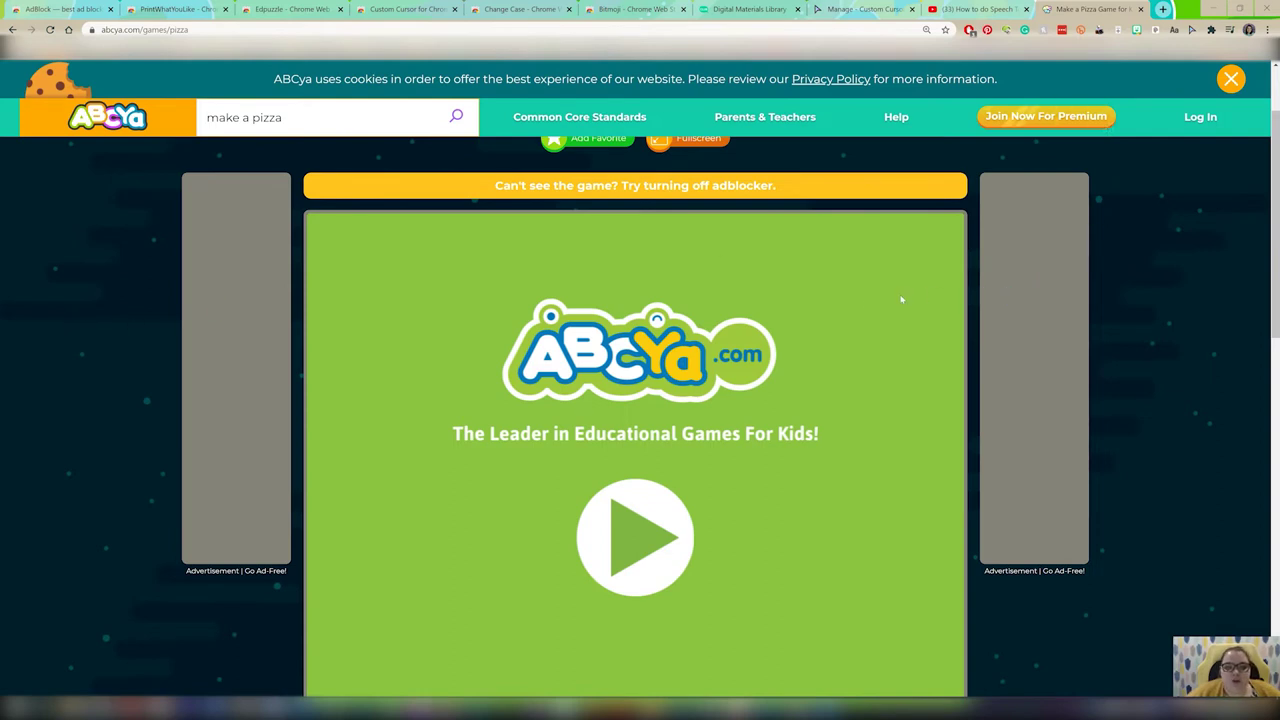
pyautogui.scroll(1, 1066, 368)
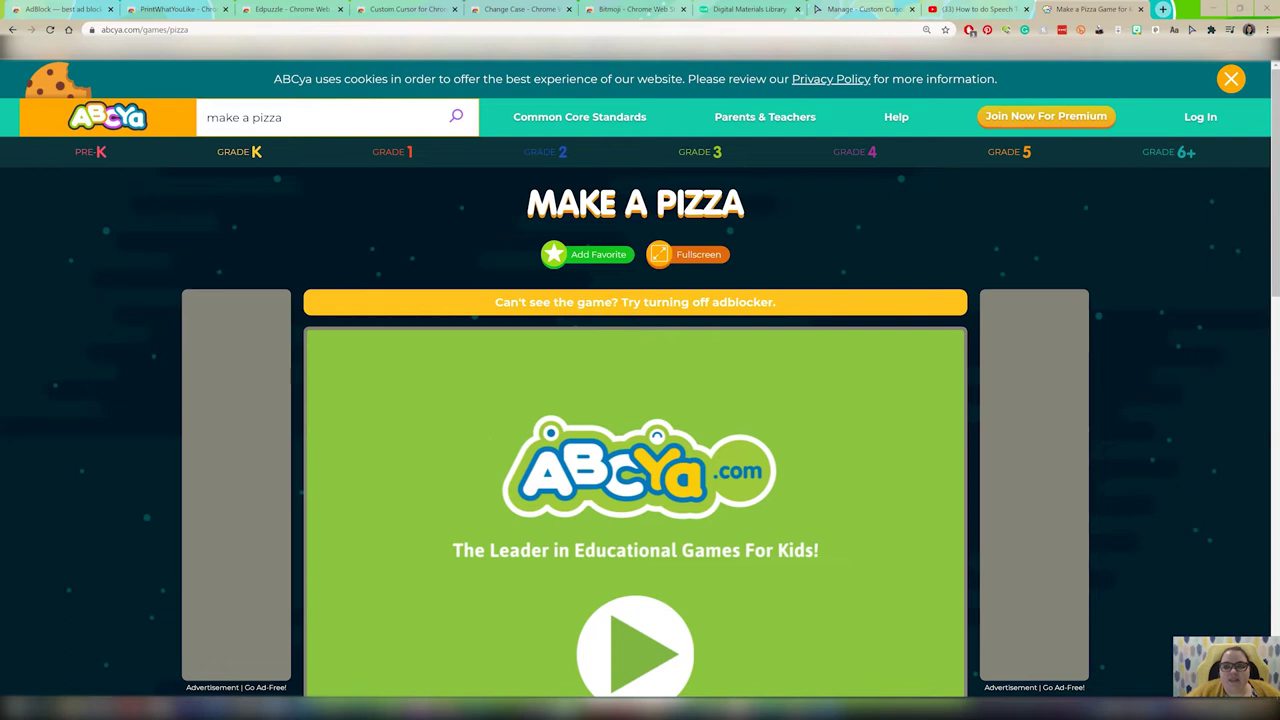
# Pause AdBlock on the ABCya site and confirm its status in the popup.
pyautogui.click(969, 30)
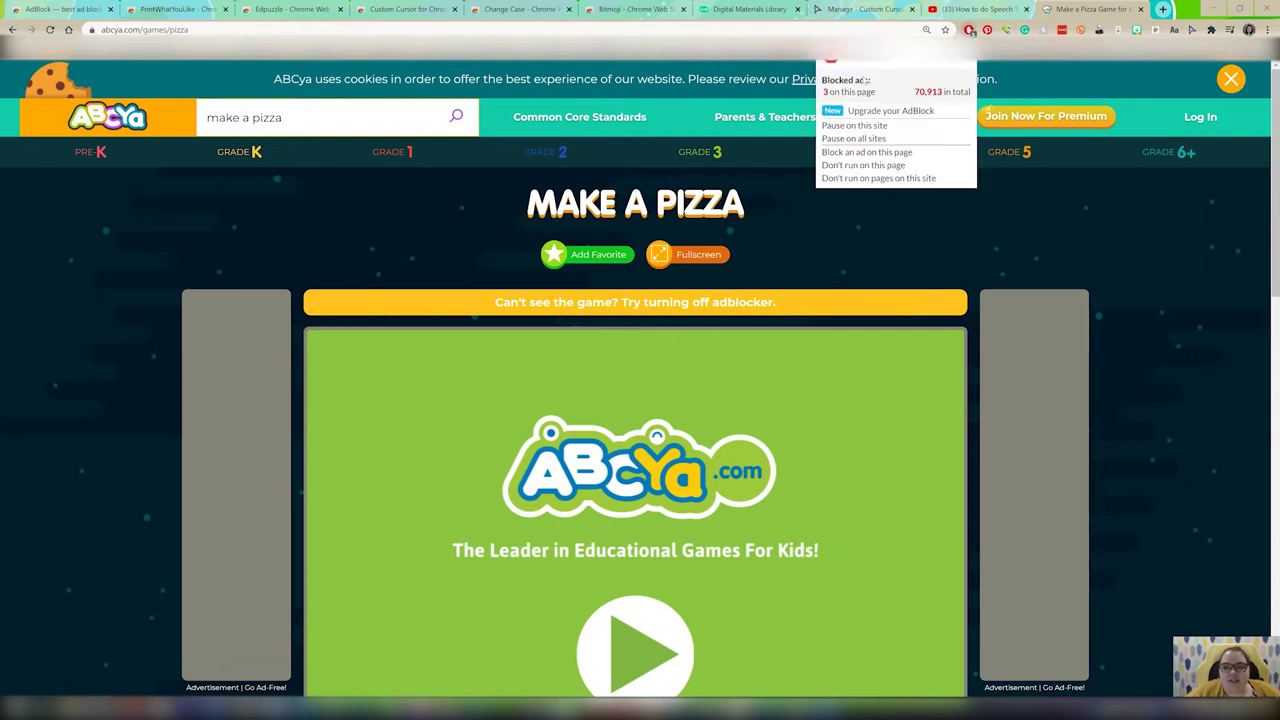
pyautogui.click(855, 128)
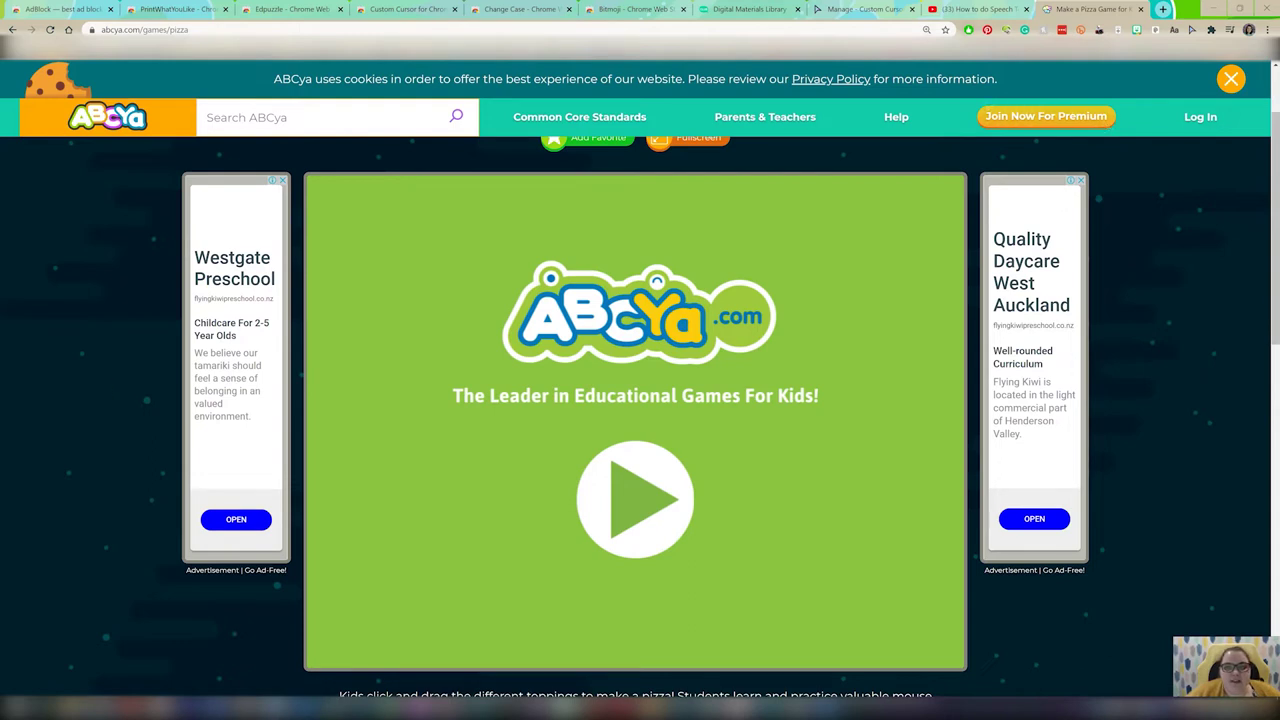
pyautogui.click(968, 29)
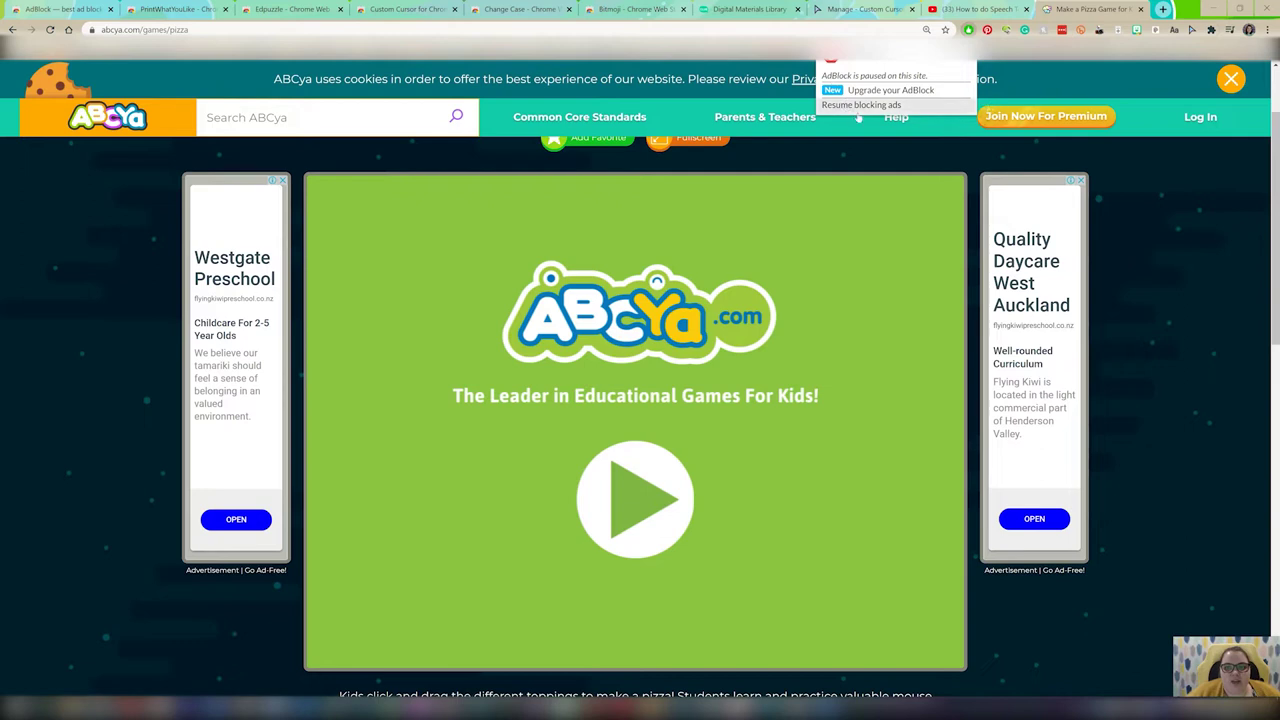
pyautogui.click(676, 92)
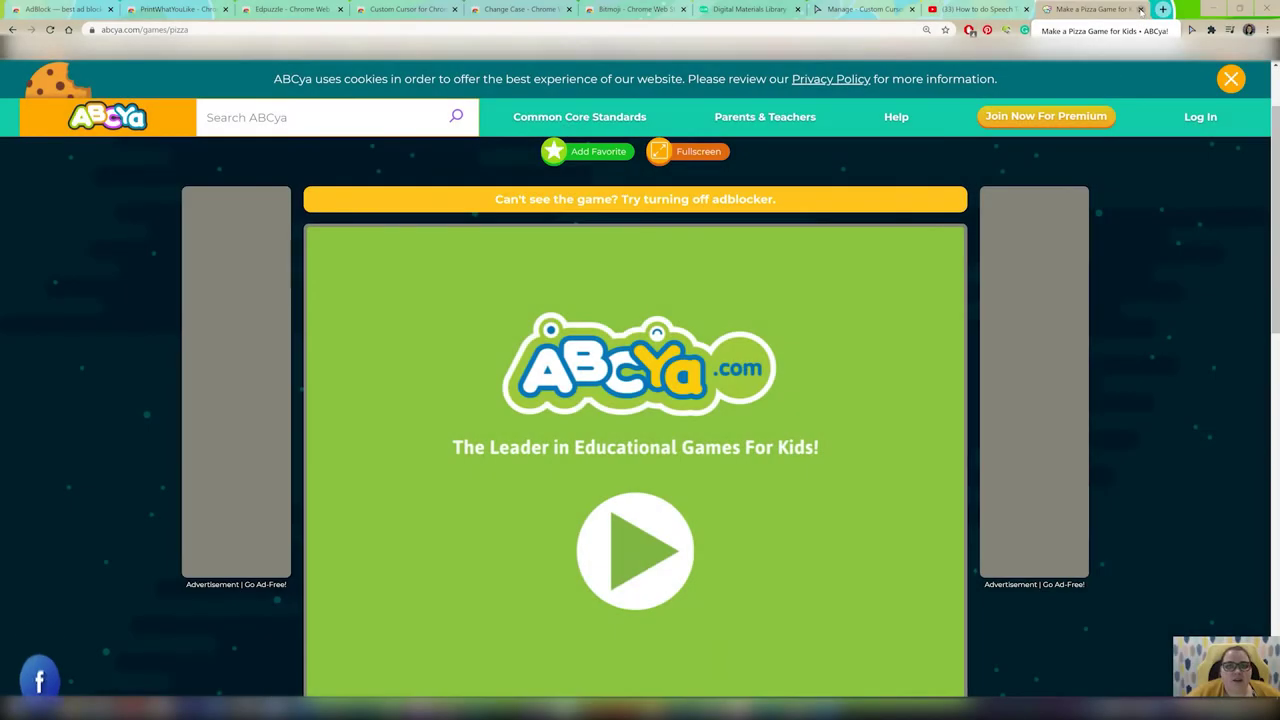
# Close the Make a Pizza tab and go through the PrintWhatYouLike store tab to the Carrot Muffins recipe.
pyautogui.click(1141, 10)
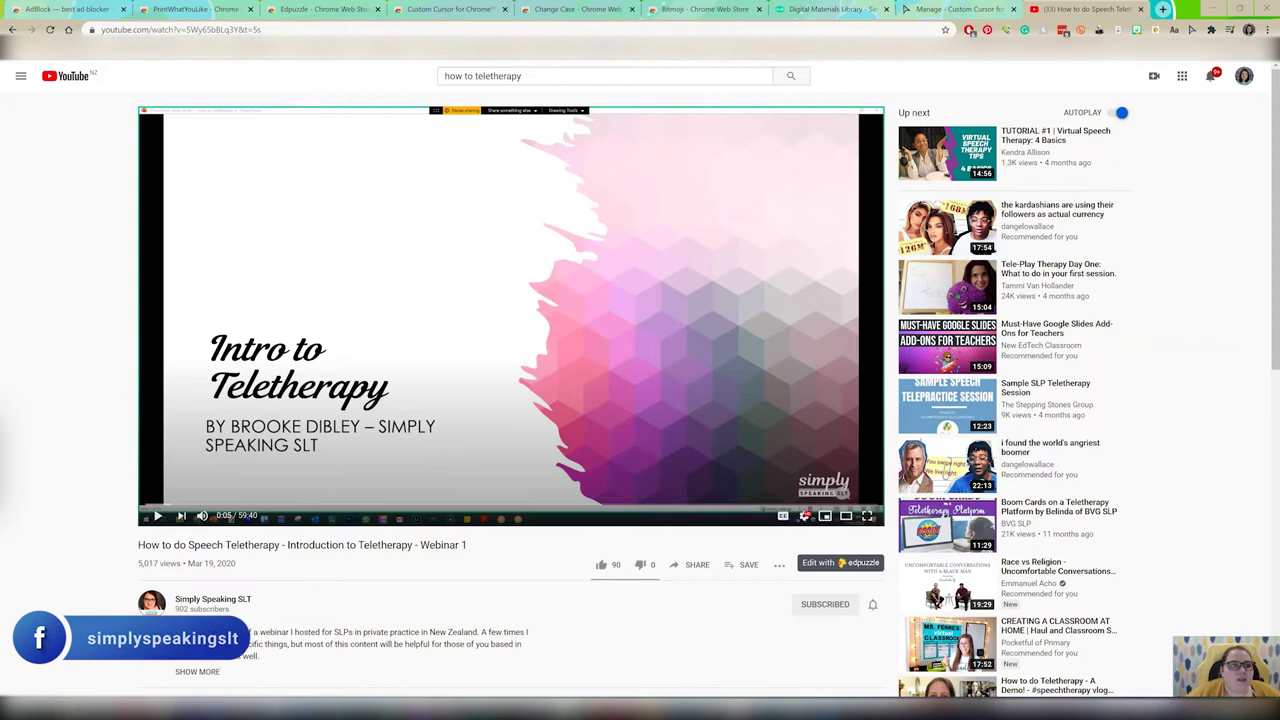
pyautogui.click(180, 9)
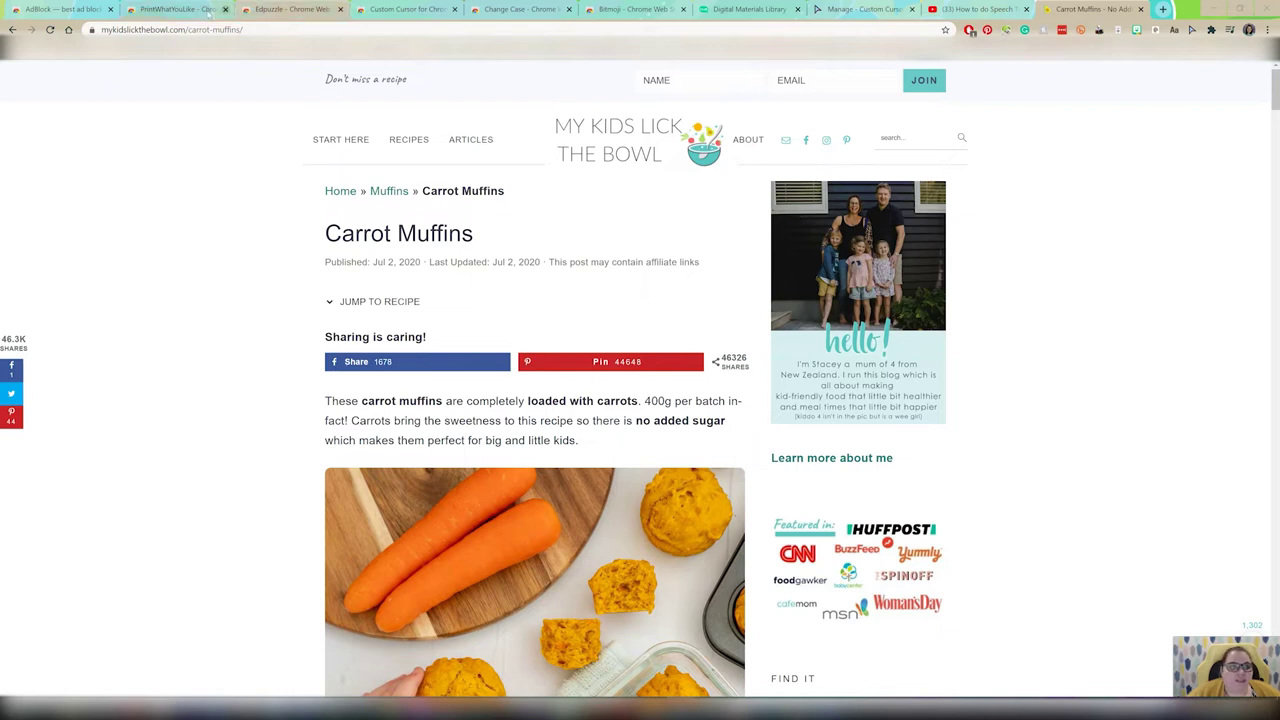
pyautogui.click(175, 10)
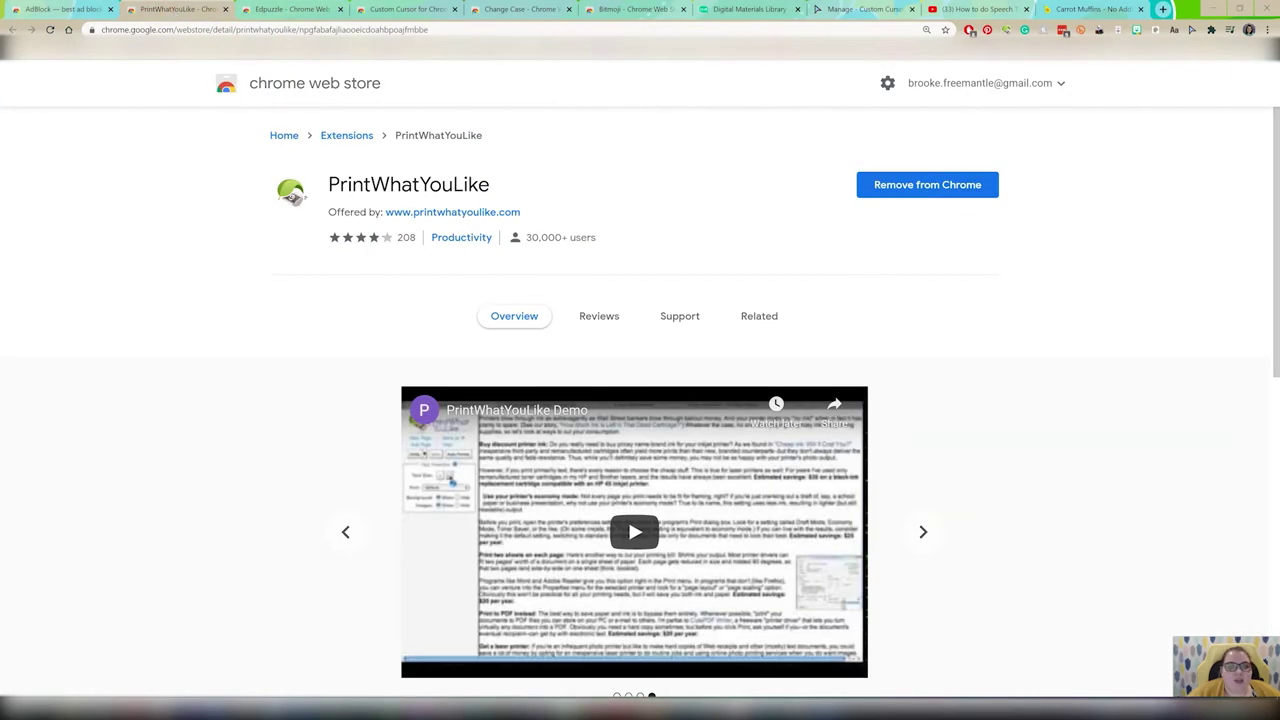
pyautogui.click(1090, 9)
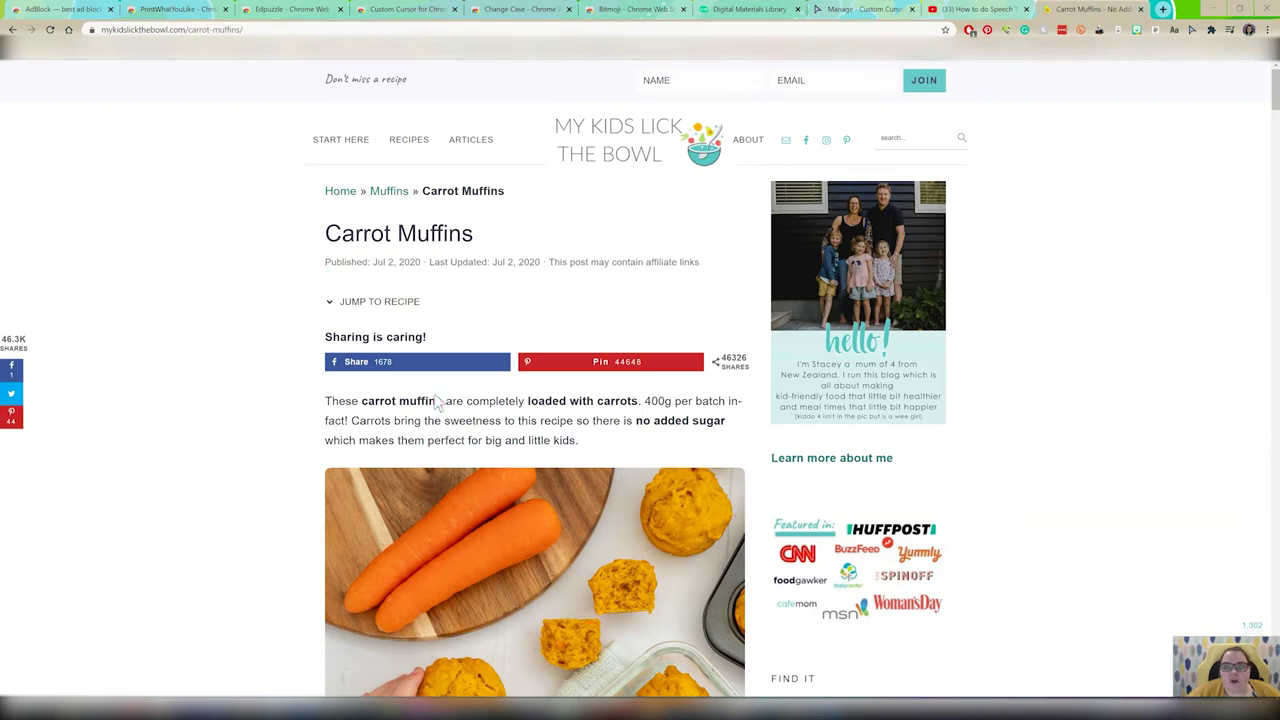
pyautogui.scroll(-8, 437, 400)
pyautogui.scroll(4, 455, 290)
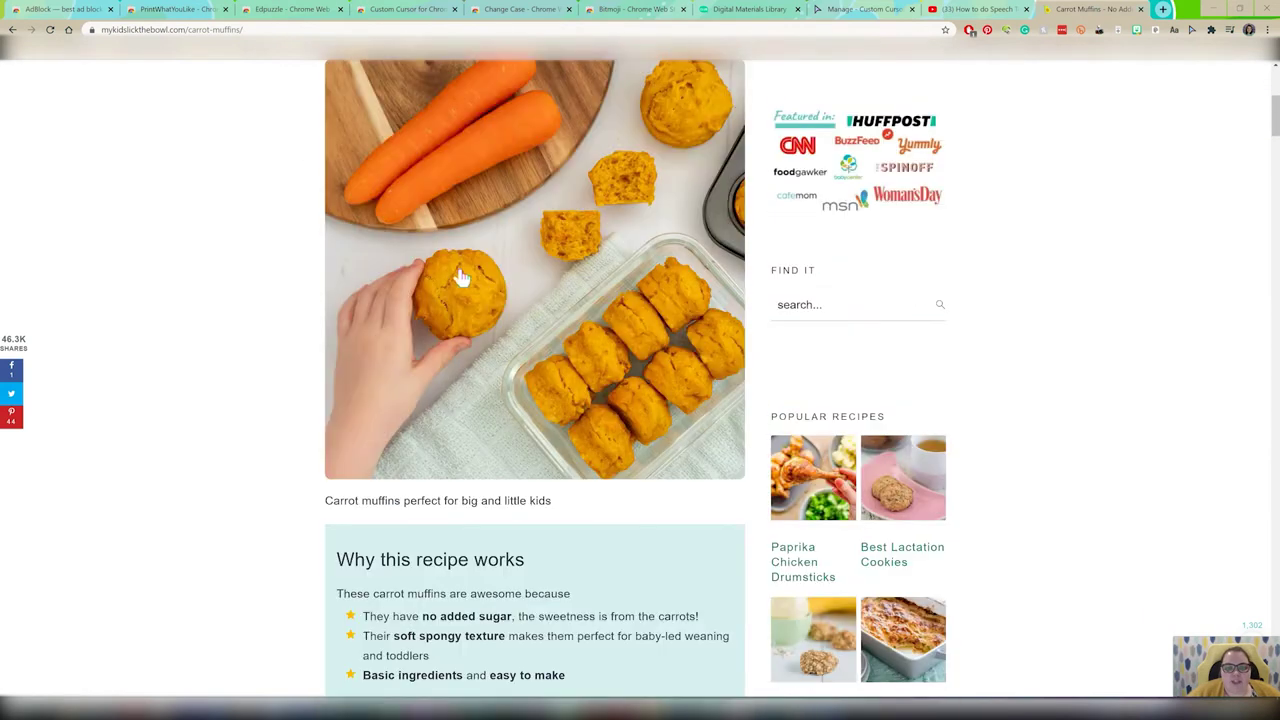
pyautogui.scroll(-8, 460, 278)
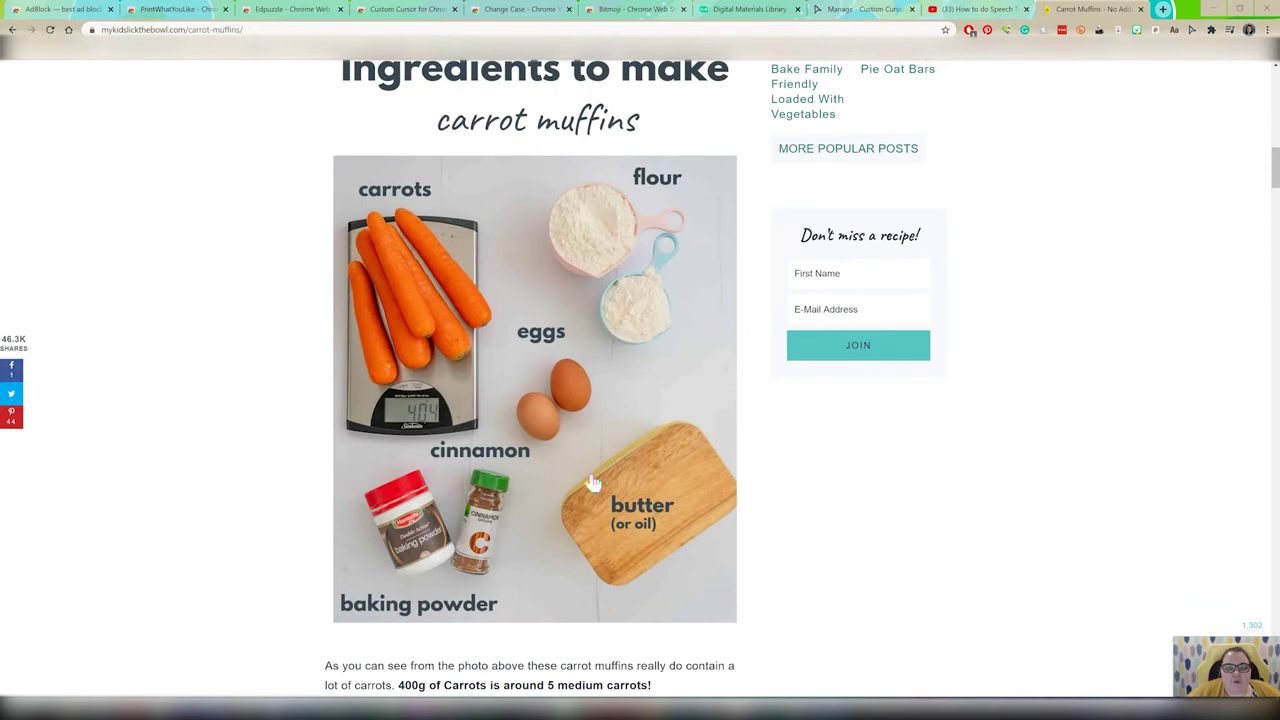
pyautogui.scroll(-1, 507, 442)
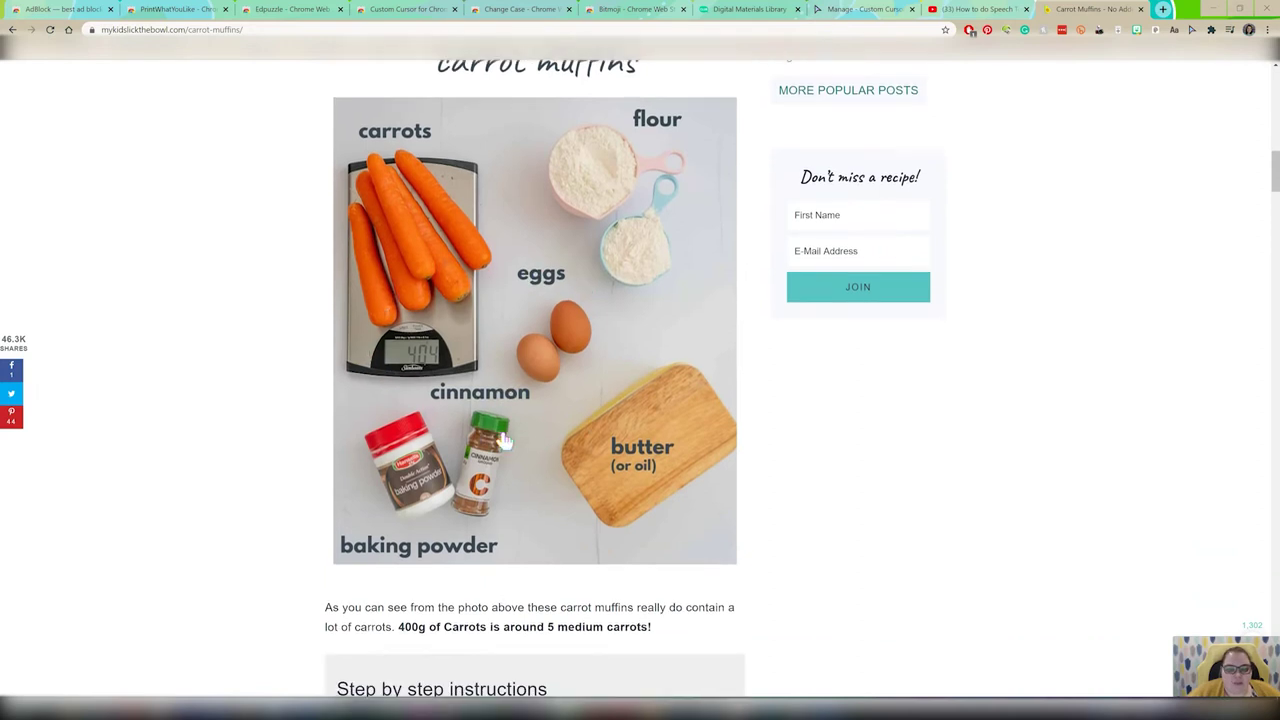
pyautogui.scroll(-6, 507, 442)
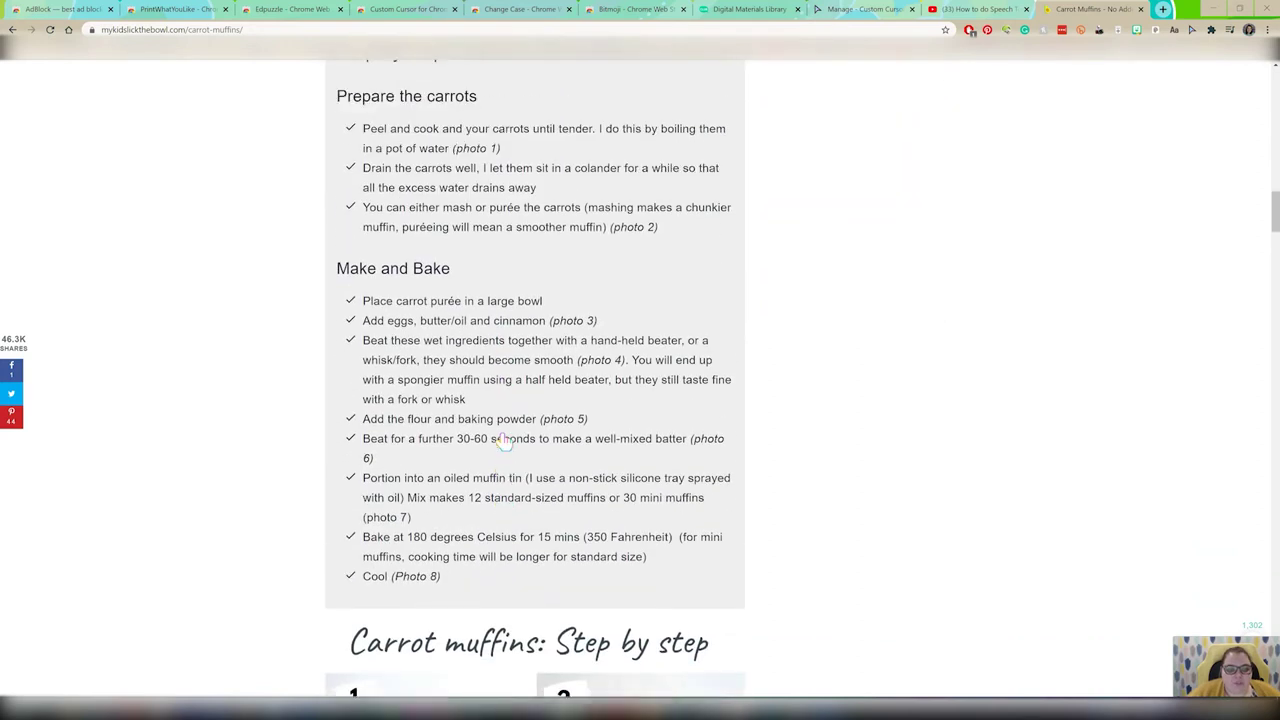
pyautogui.scroll(1, 505, 442)
pyautogui.scroll(-11, 405, 460)
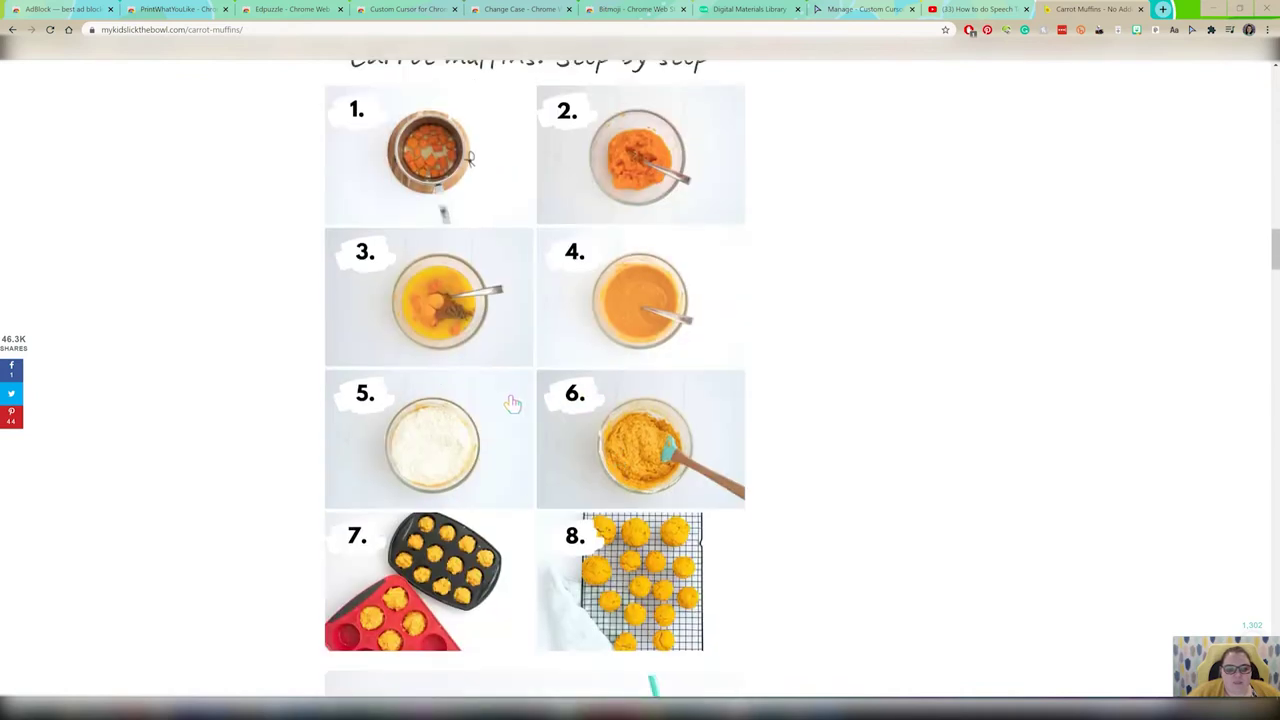
pyautogui.scroll(-14, 512, 403)
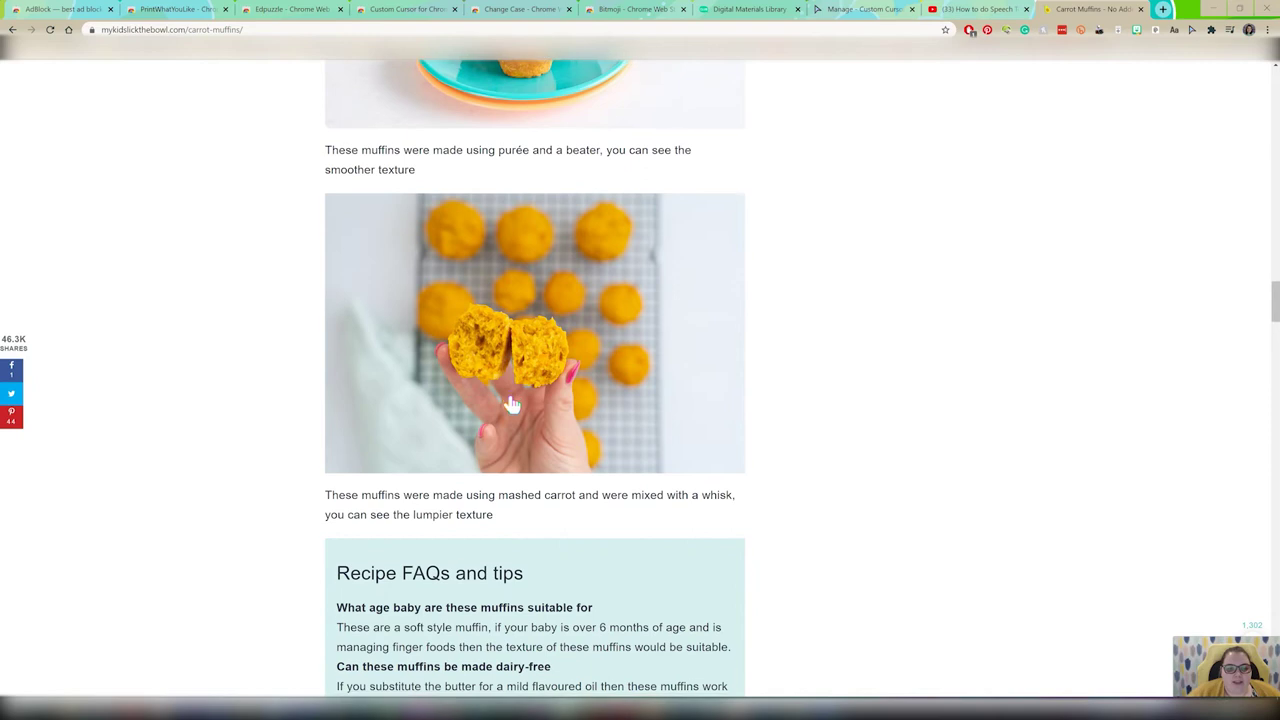
pyautogui.scroll(-5, 512, 403)
pyautogui.scroll(18, 512, 403)
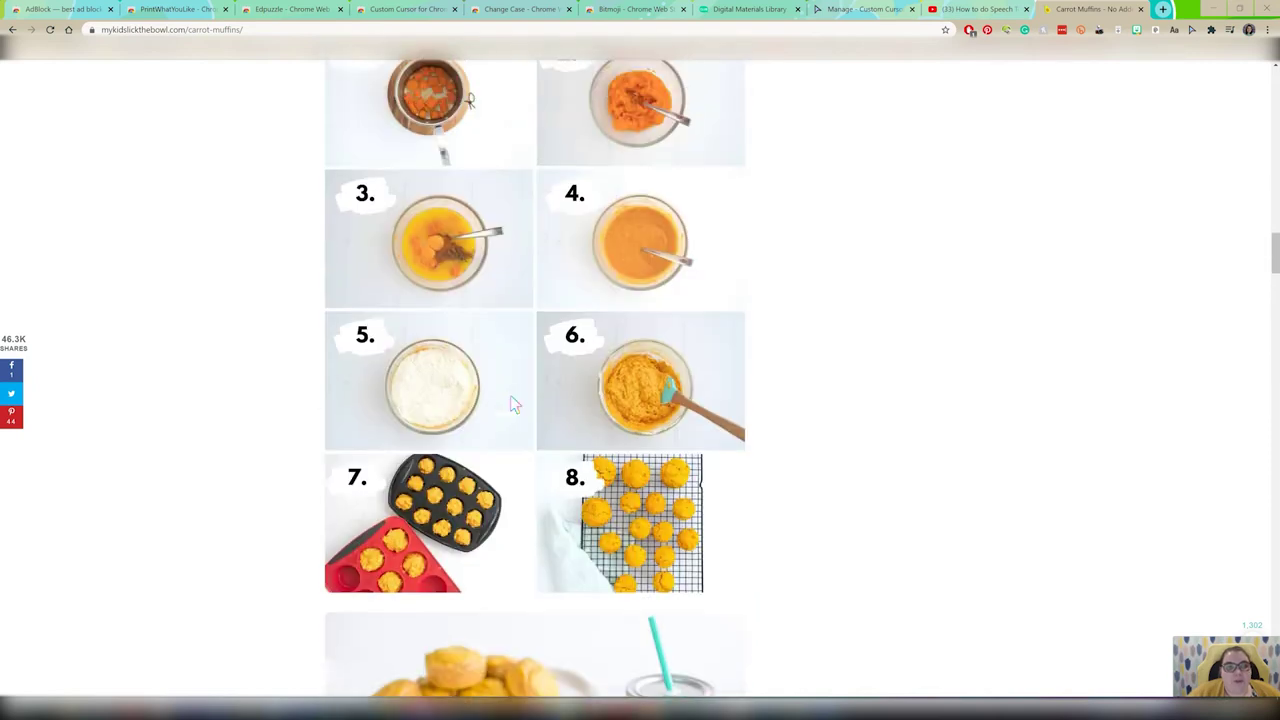
pyautogui.scroll(15, 510, 397)
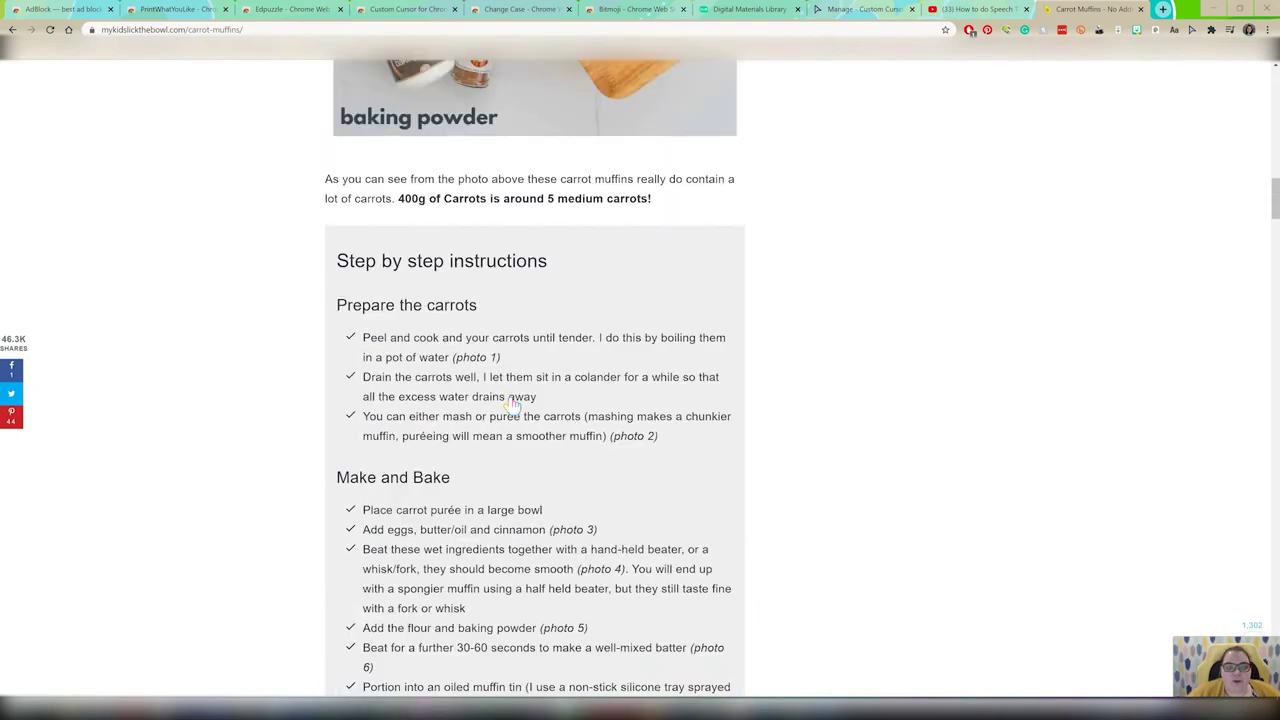
pyautogui.scroll(10, 512, 402)
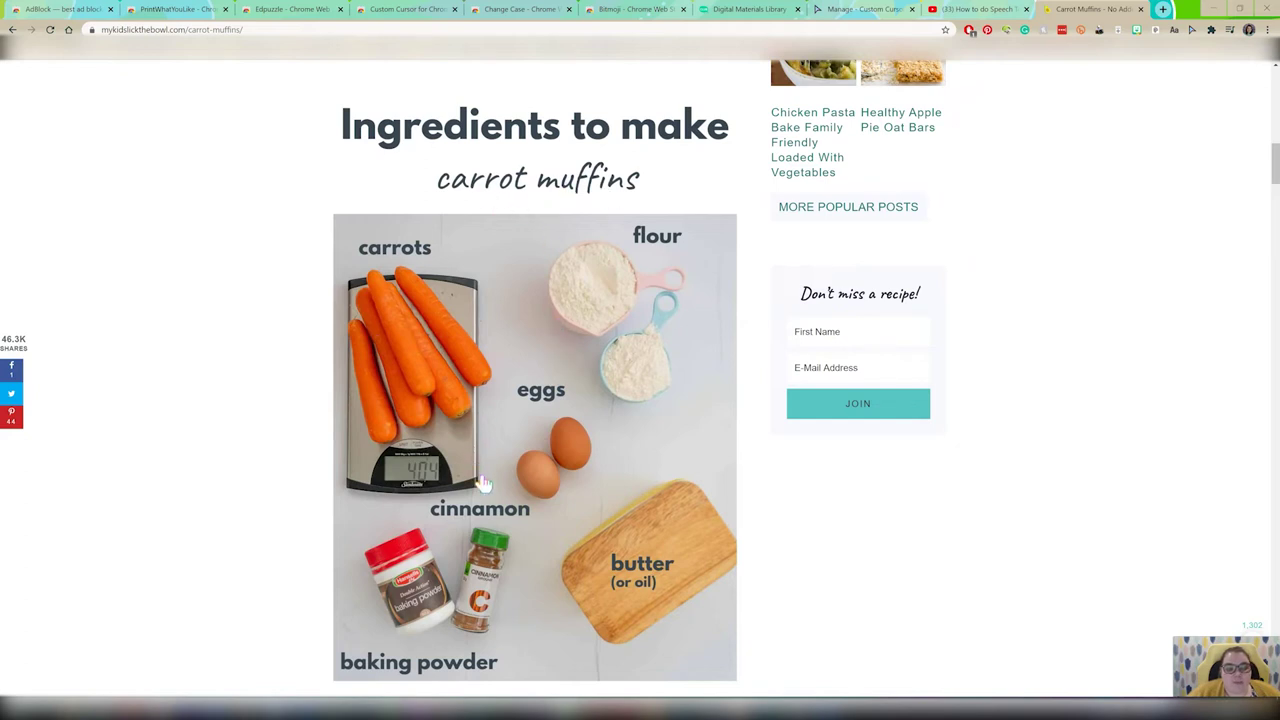
pyautogui.scroll(9, 483, 484)
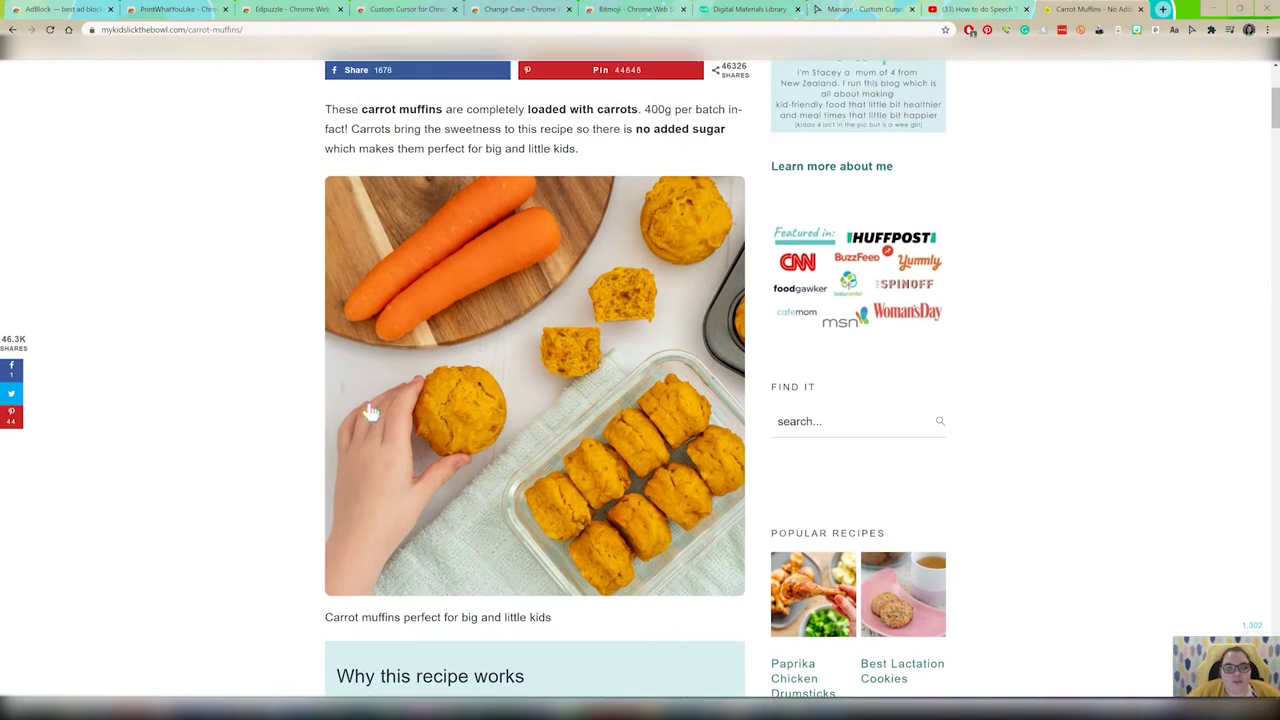
pyautogui.scroll(-3, 445, 462)
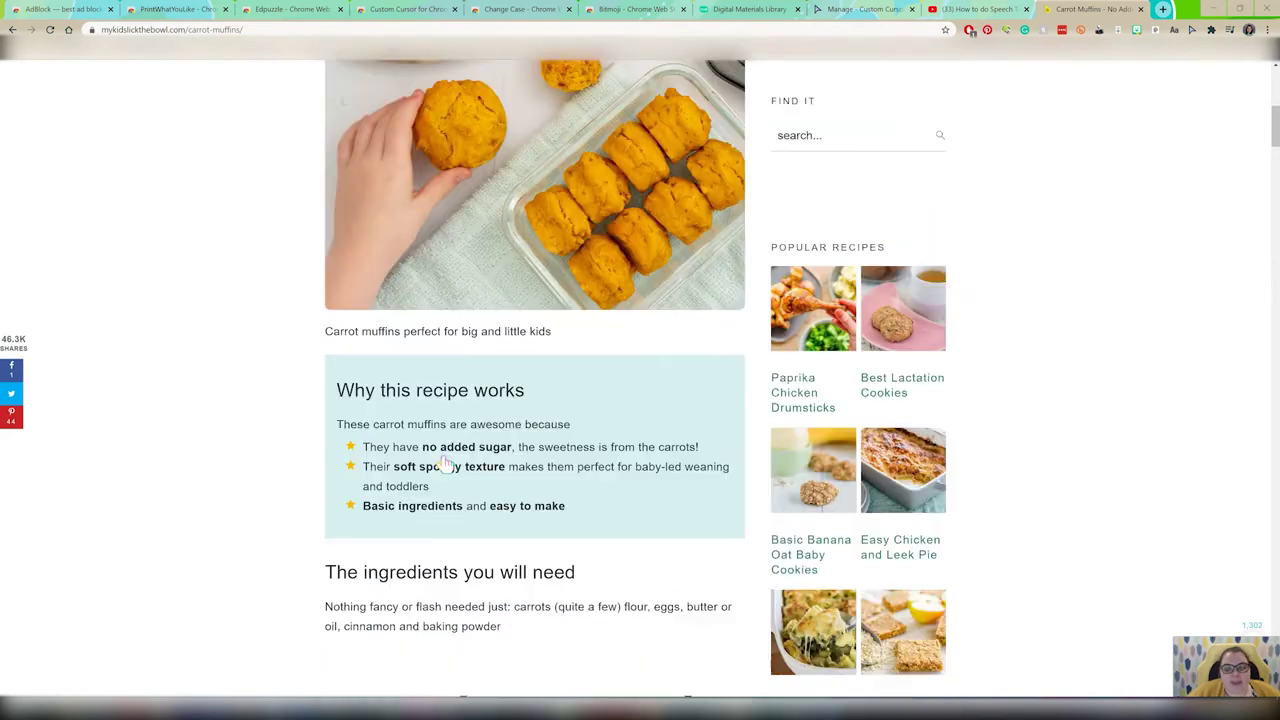
pyautogui.scroll(6, 446, 465)
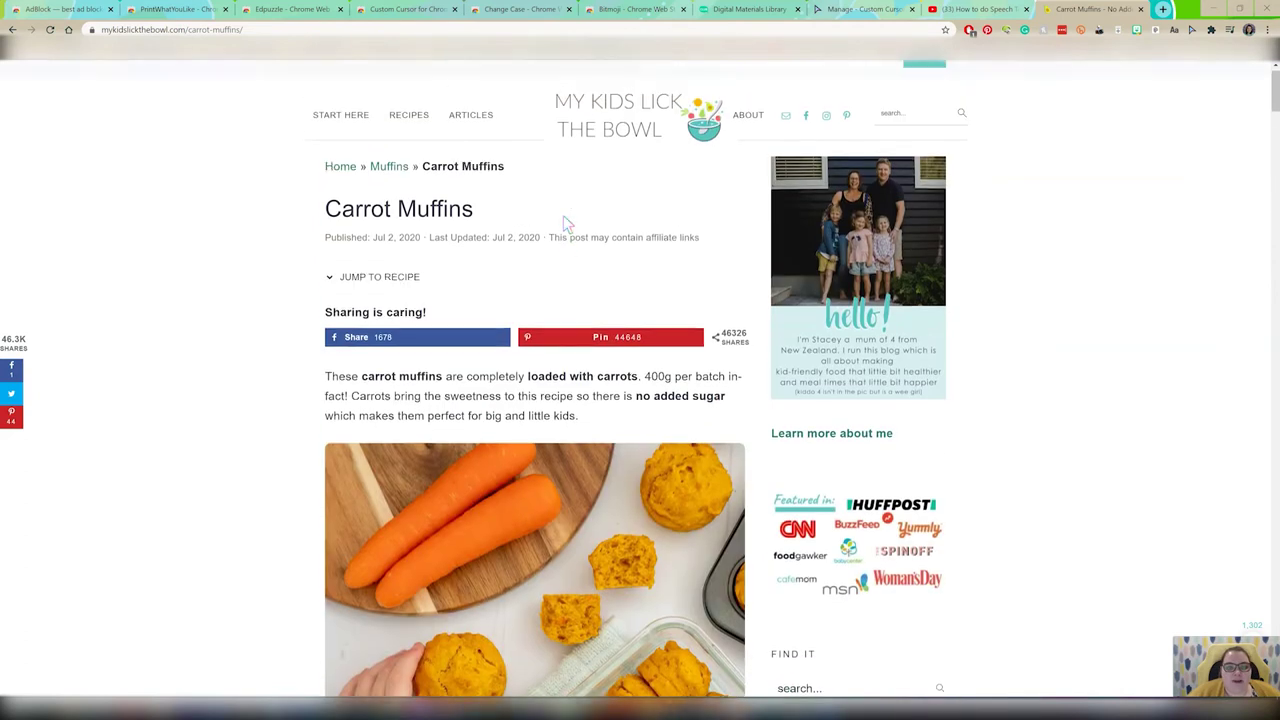
pyautogui.scroll(1, 563, 222)
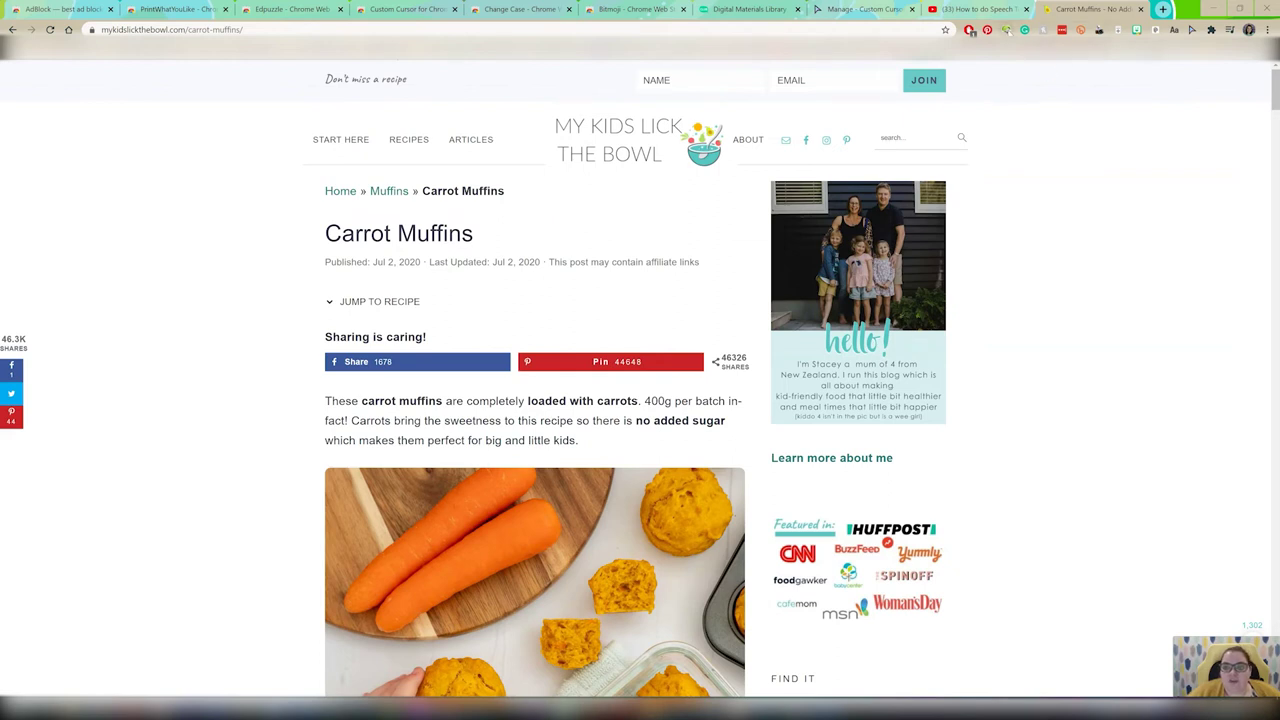
# Start PrintWhatYouLike editing and mark the Carrot Muffins title to keep.
pyautogui.click(1005, 29)
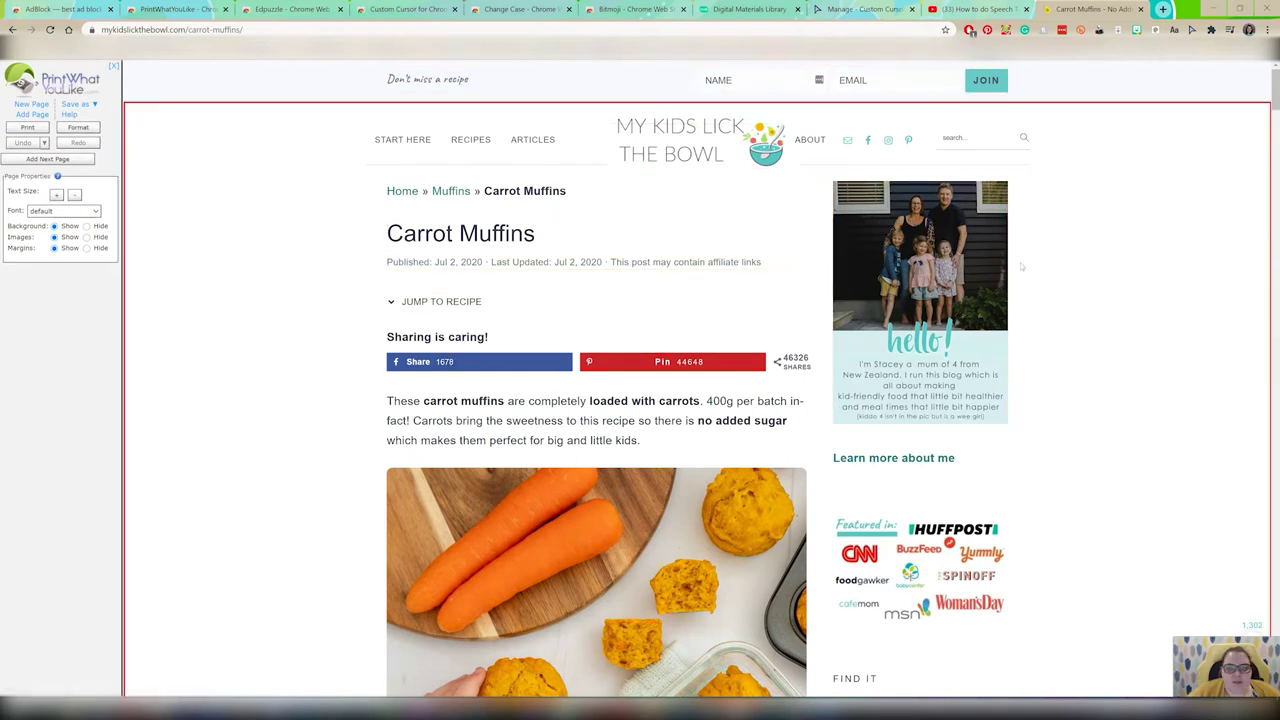
pyautogui.click(462, 245)
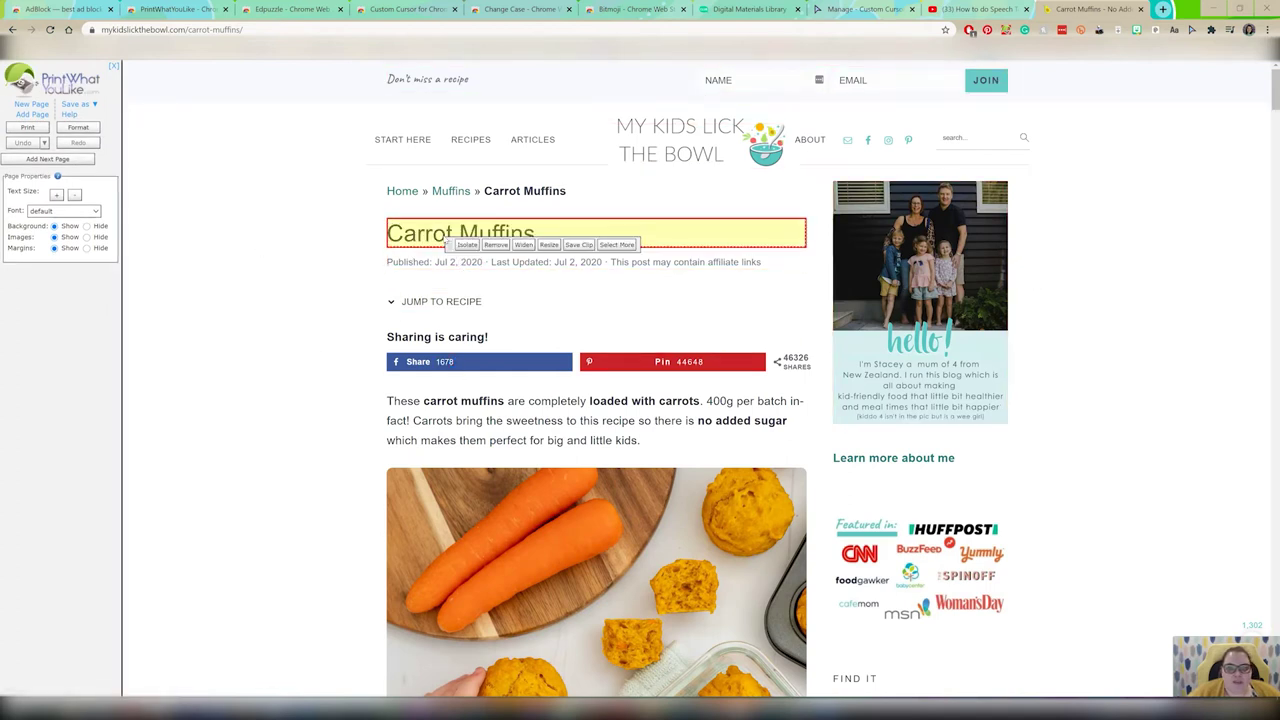
pyautogui.scroll(-1, 562, 478)
pyautogui.moveTo(462, 435)
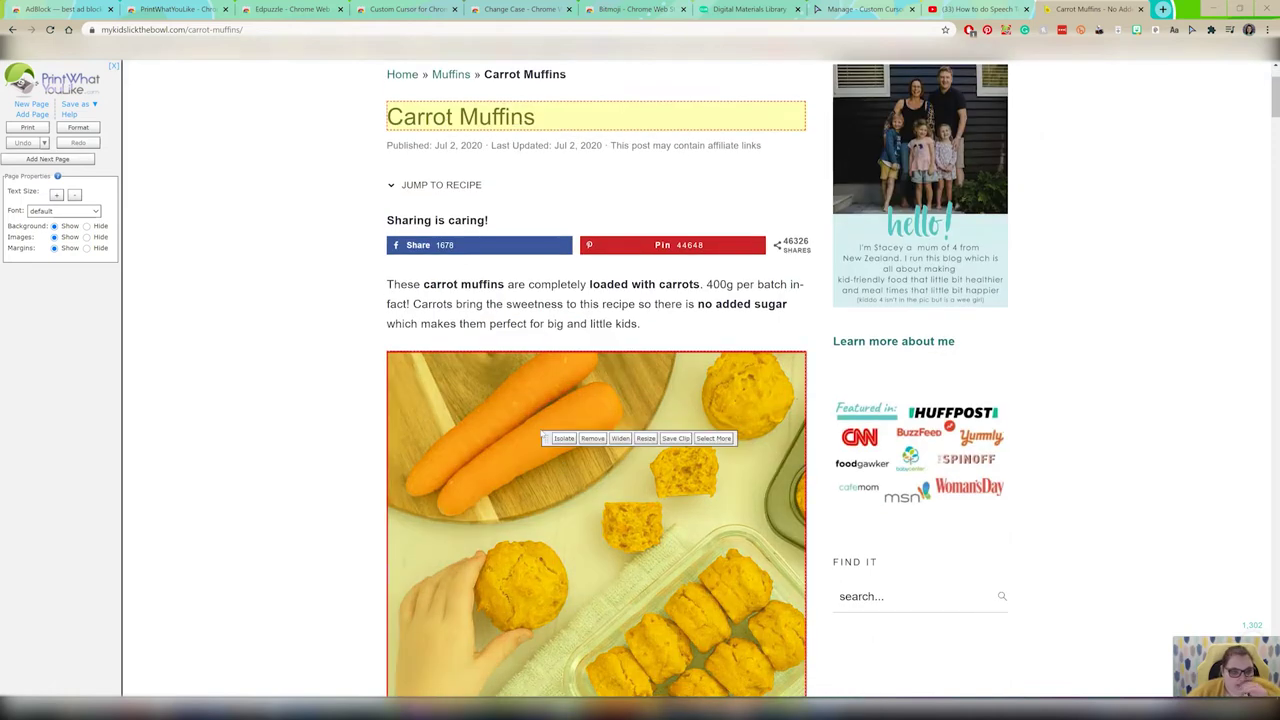
pyautogui.scroll(-4, 450, 438)
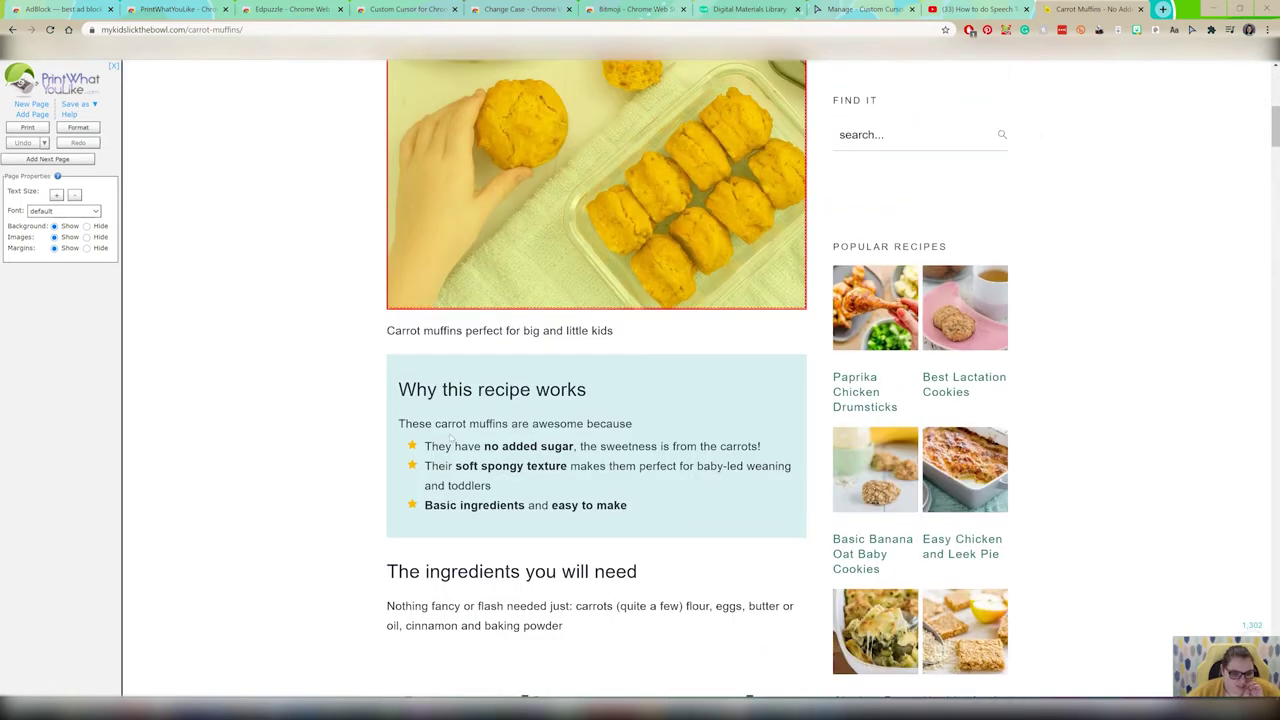
pyautogui.scroll(-2, 473, 455)
pyautogui.scroll(-2, 473, 455)
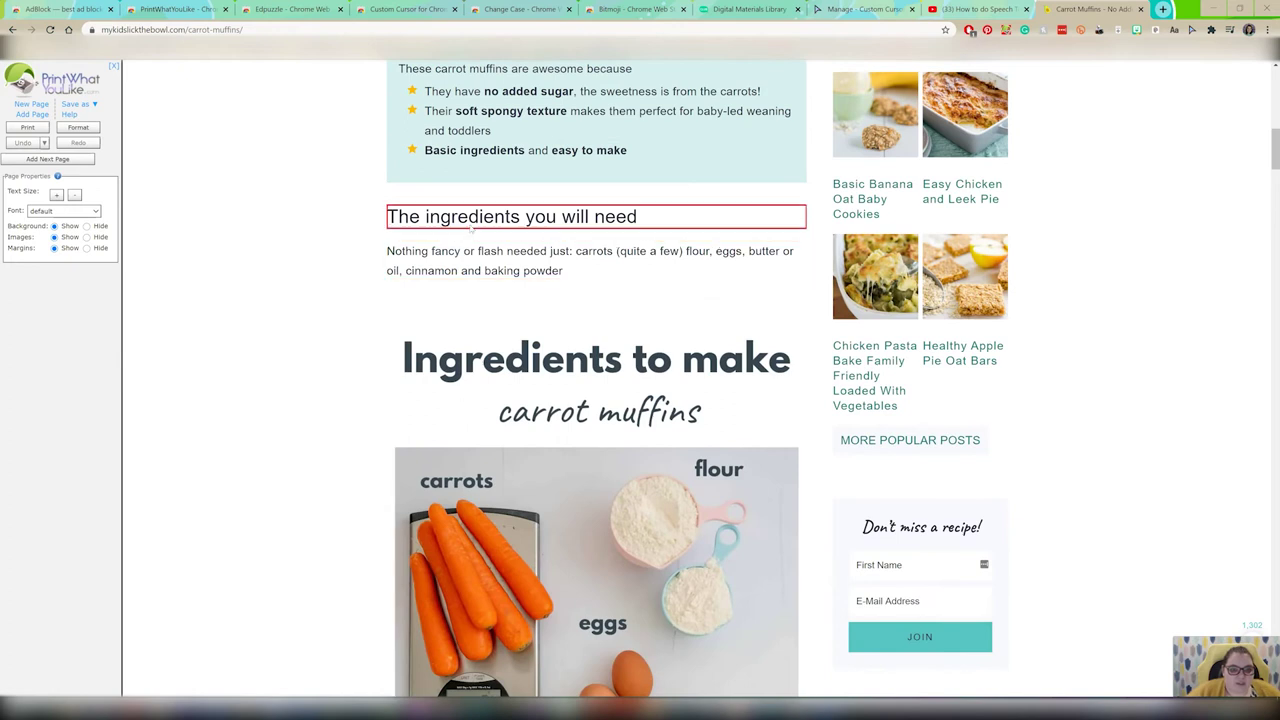
# Select the ingredients image, step-by-step instructions box and step photo grid.
pyautogui.click(485, 396)
pyautogui.scroll(-8, 595, 447)
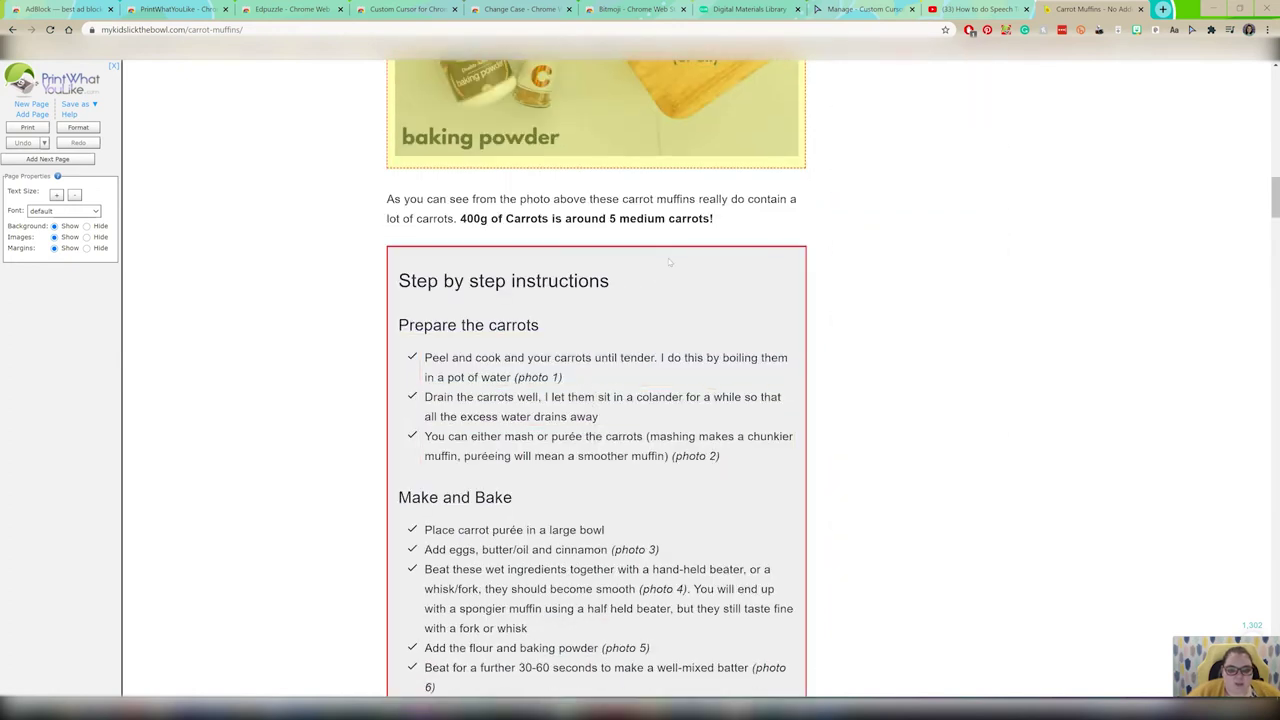
pyautogui.click(660, 265)
pyautogui.scroll(-4, 541, 373)
pyautogui.scroll(-3, 541, 373)
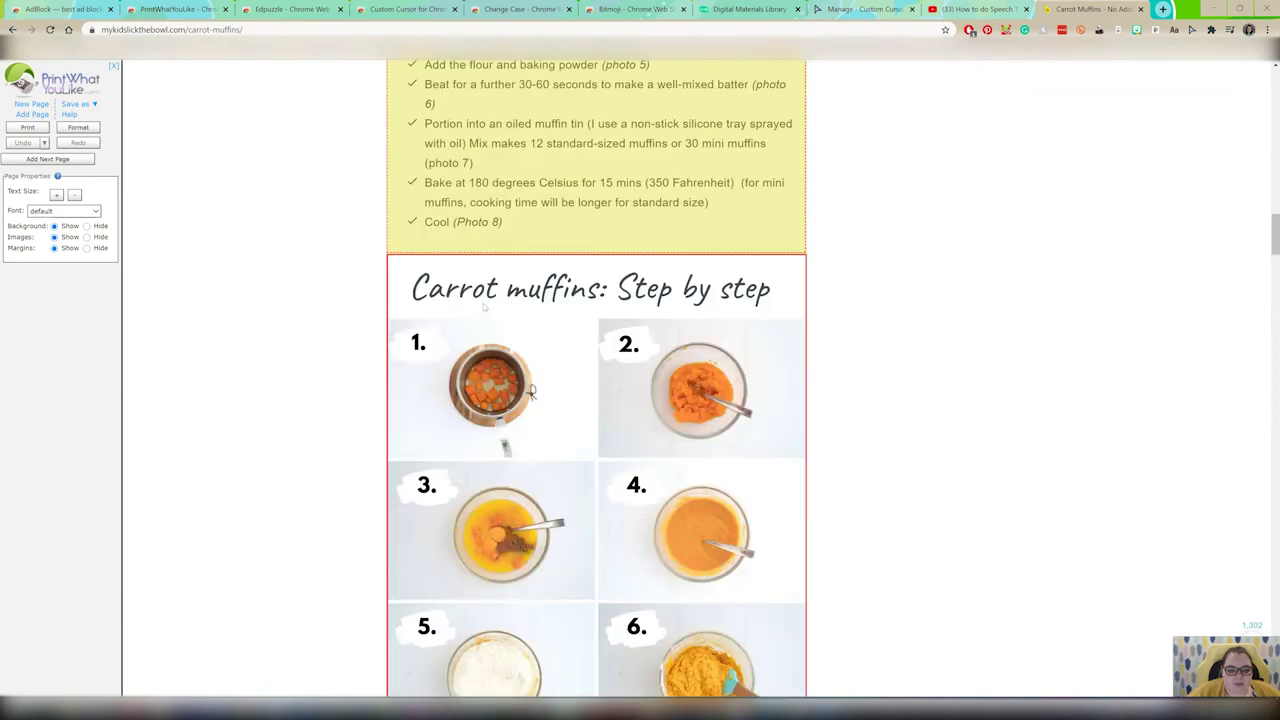
pyautogui.click(550, 373)
pyautogui.scroll(-1, 552, 373)
pyautogui.scroll(-10, 552, 373)
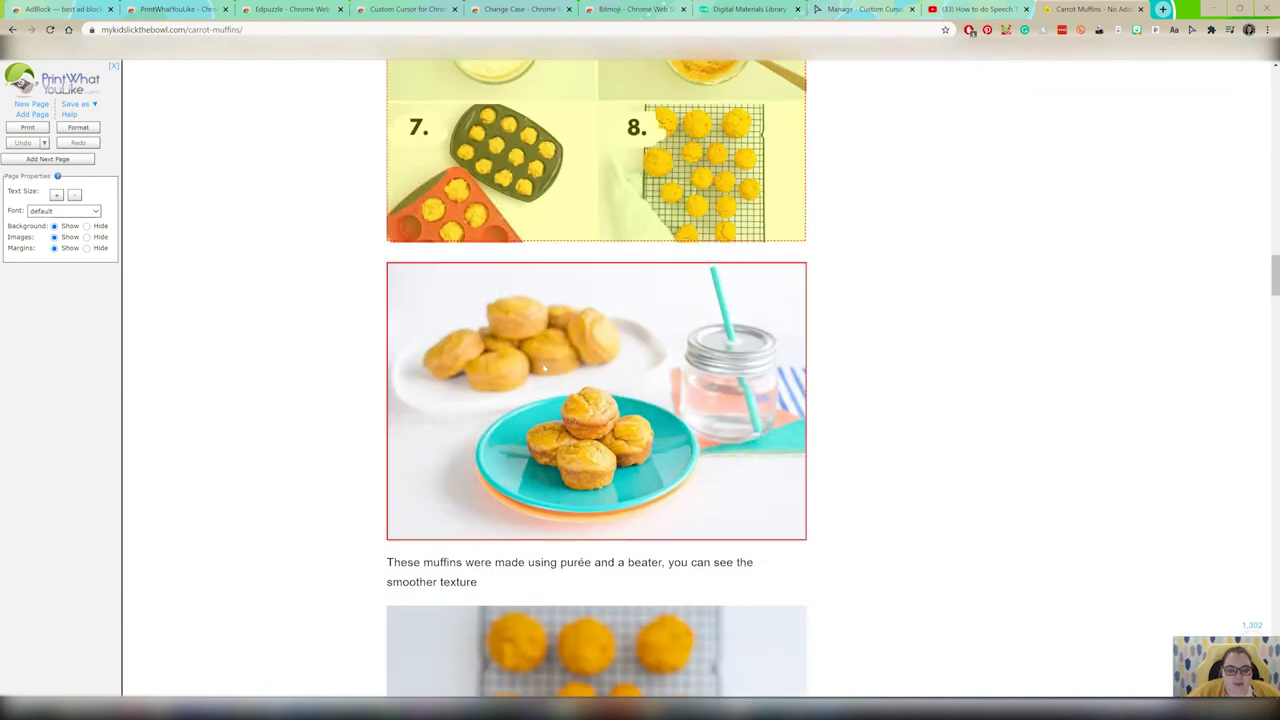
pyautogui.scroll(-5, 543, 370)
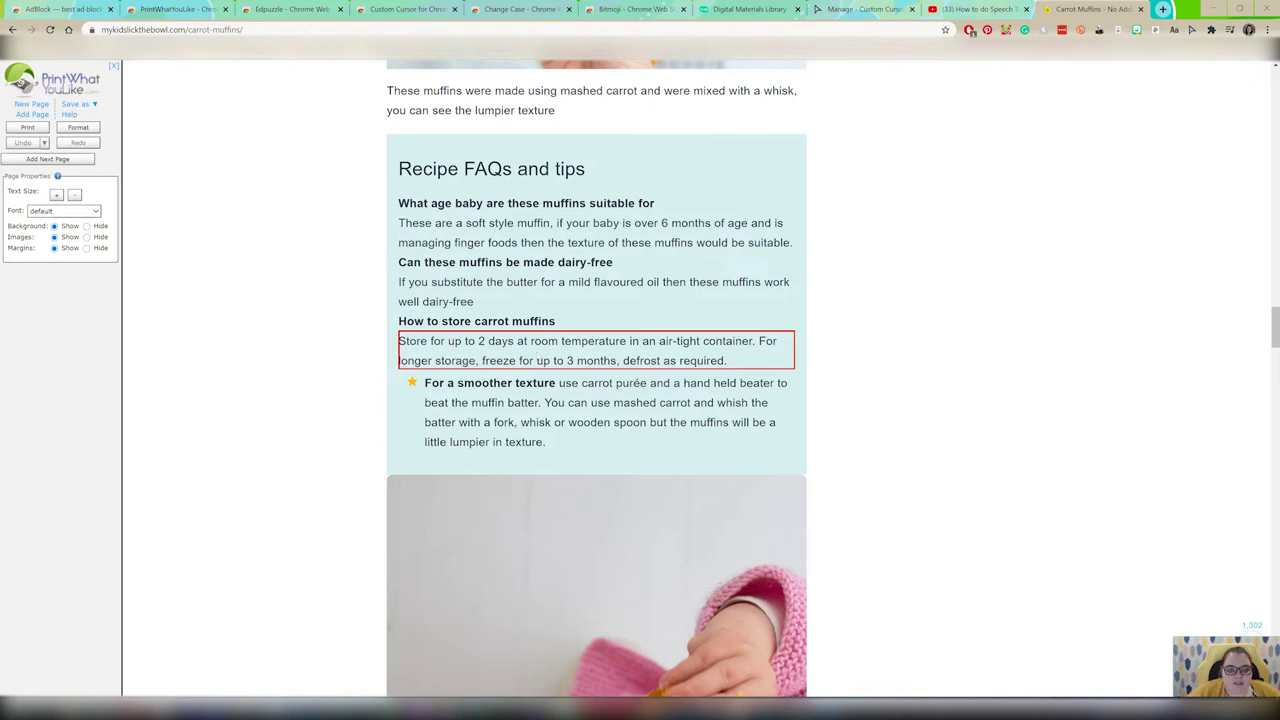
pyautogui.scroll(-2, 540, 300)
pyautogui.scroll(-6, 313, 266)
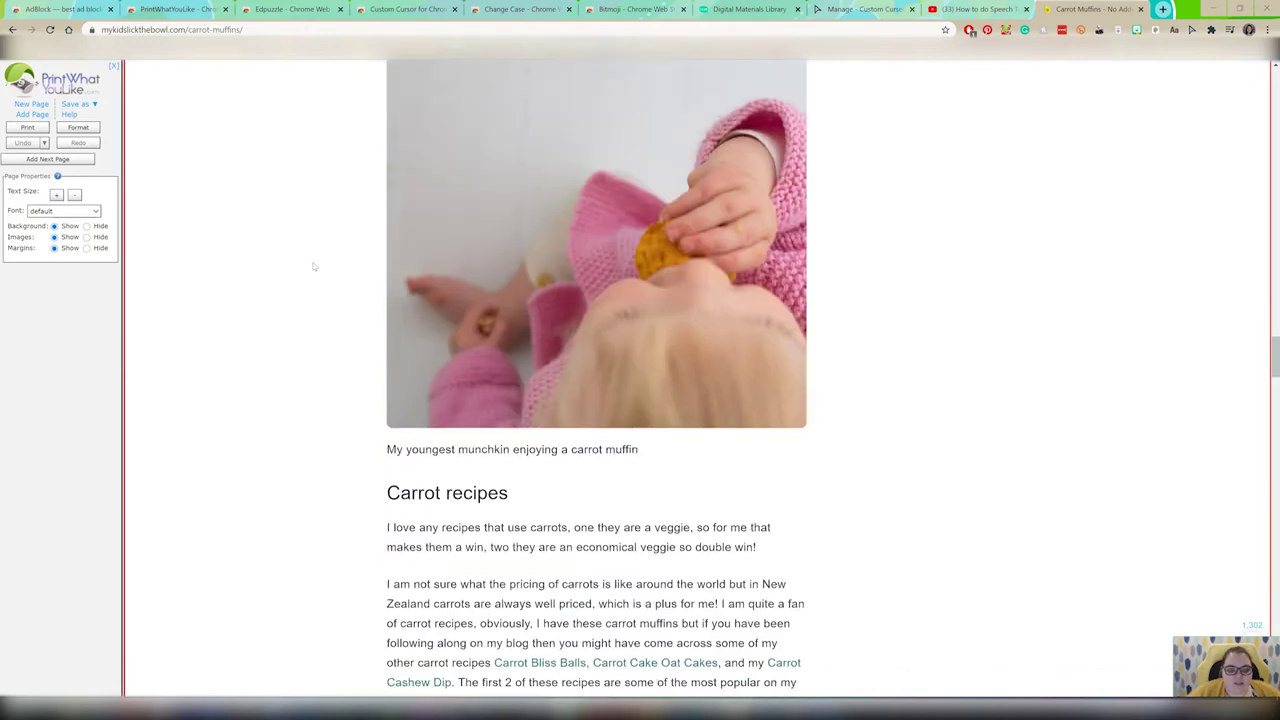
pyautogui.scroll(-9, 313, 266)
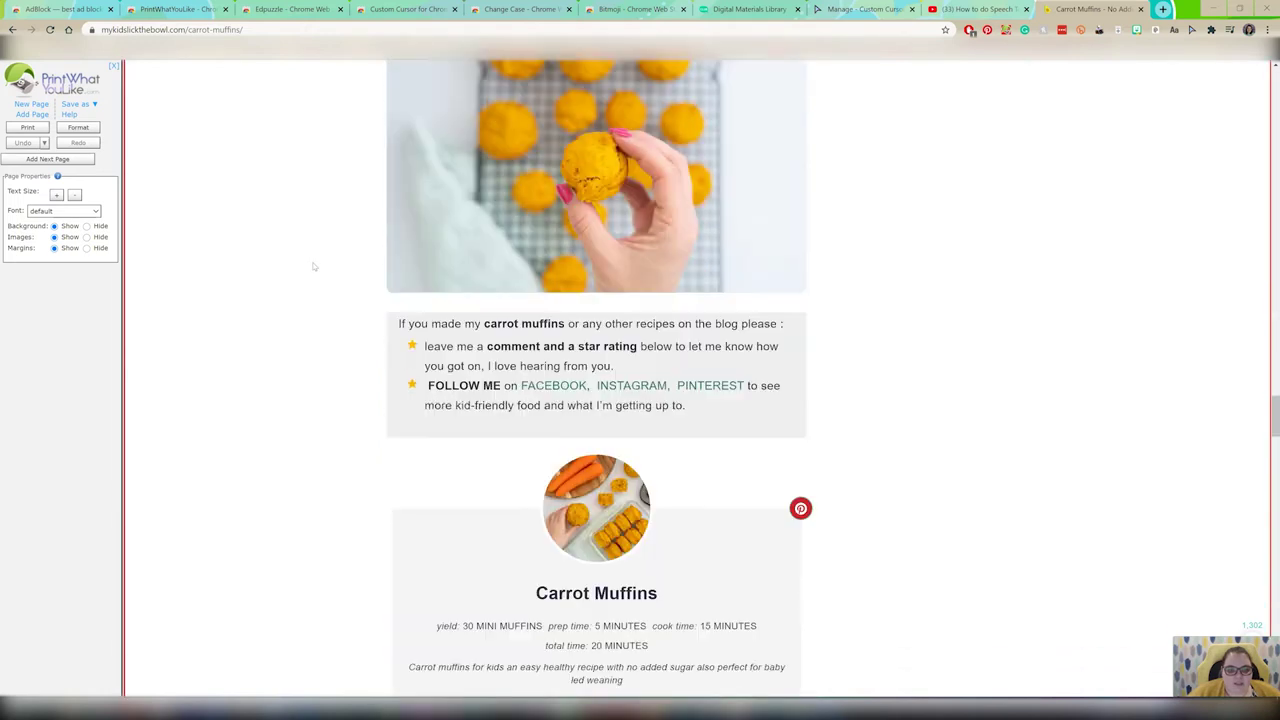
pyautogui.scroll(-3, 313, 266)
pyautogui.scroll(-3, 313, 266)
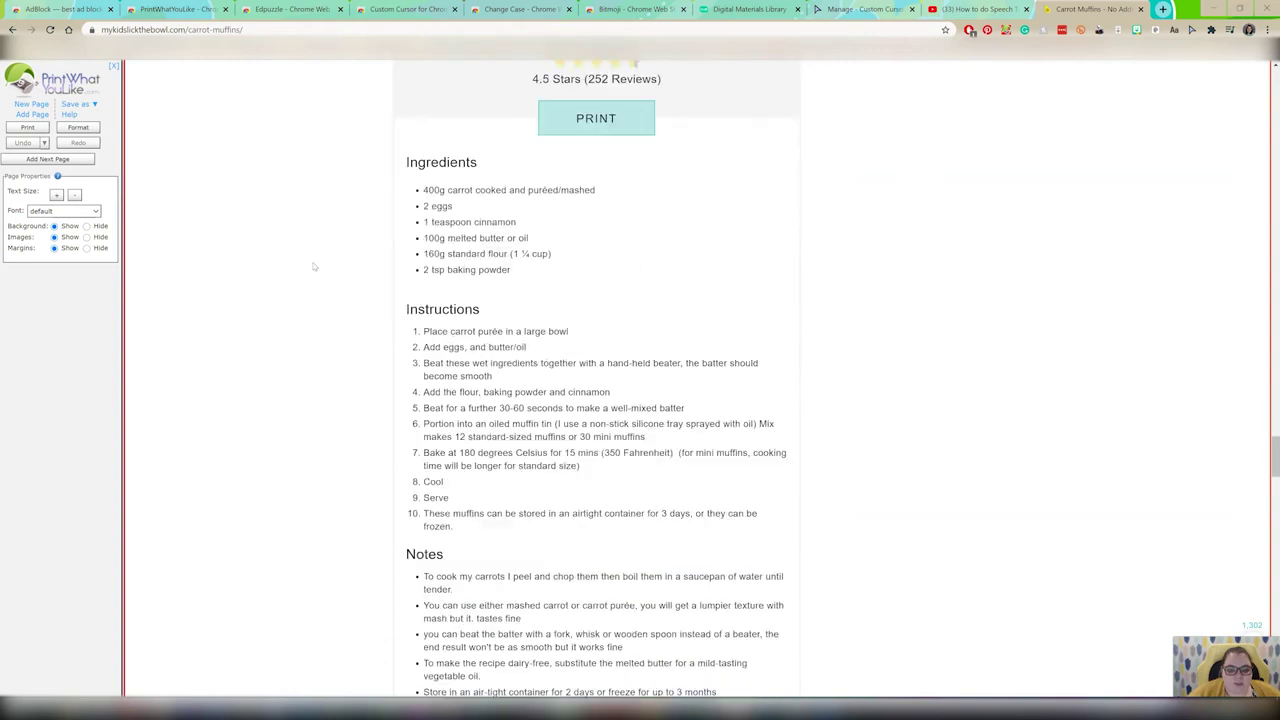
pyautogui.scroll(-1, 546, 548)
pyautogui.scroll(-4, 546, 548)
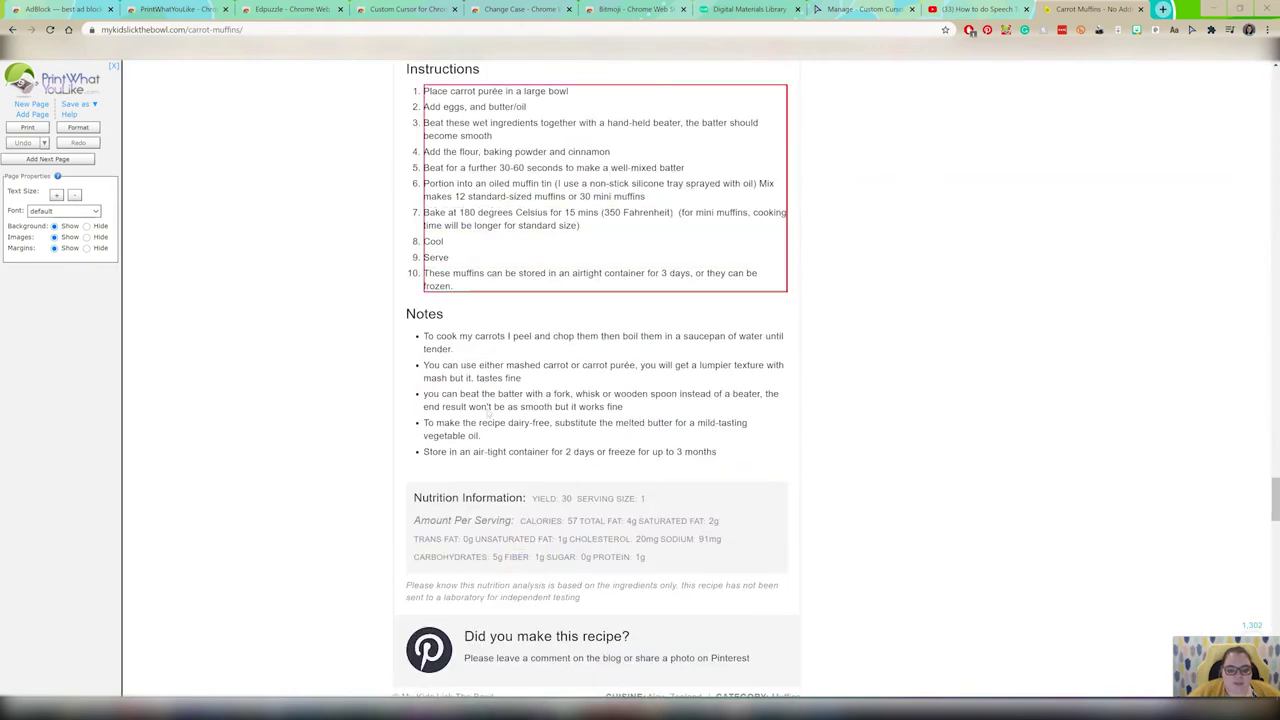
pyautogui.scroll(15, 510, 511)
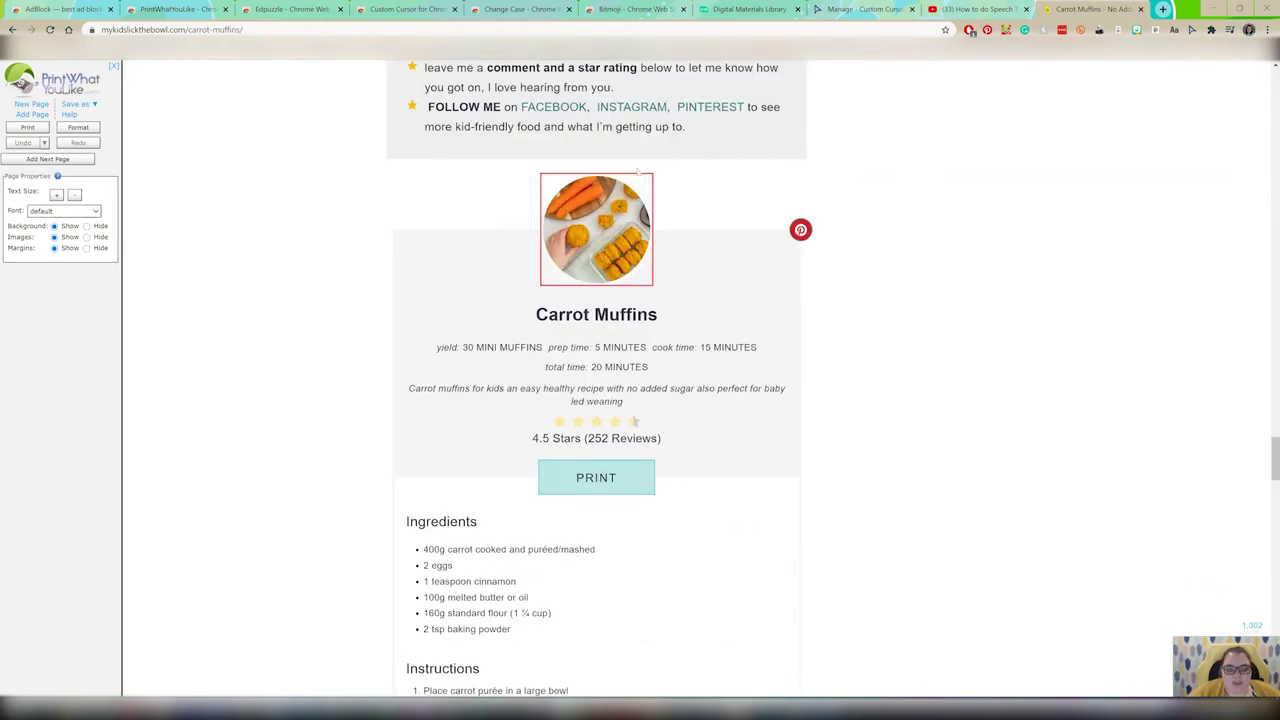
pyautogui.scroll(10, 851, 260)
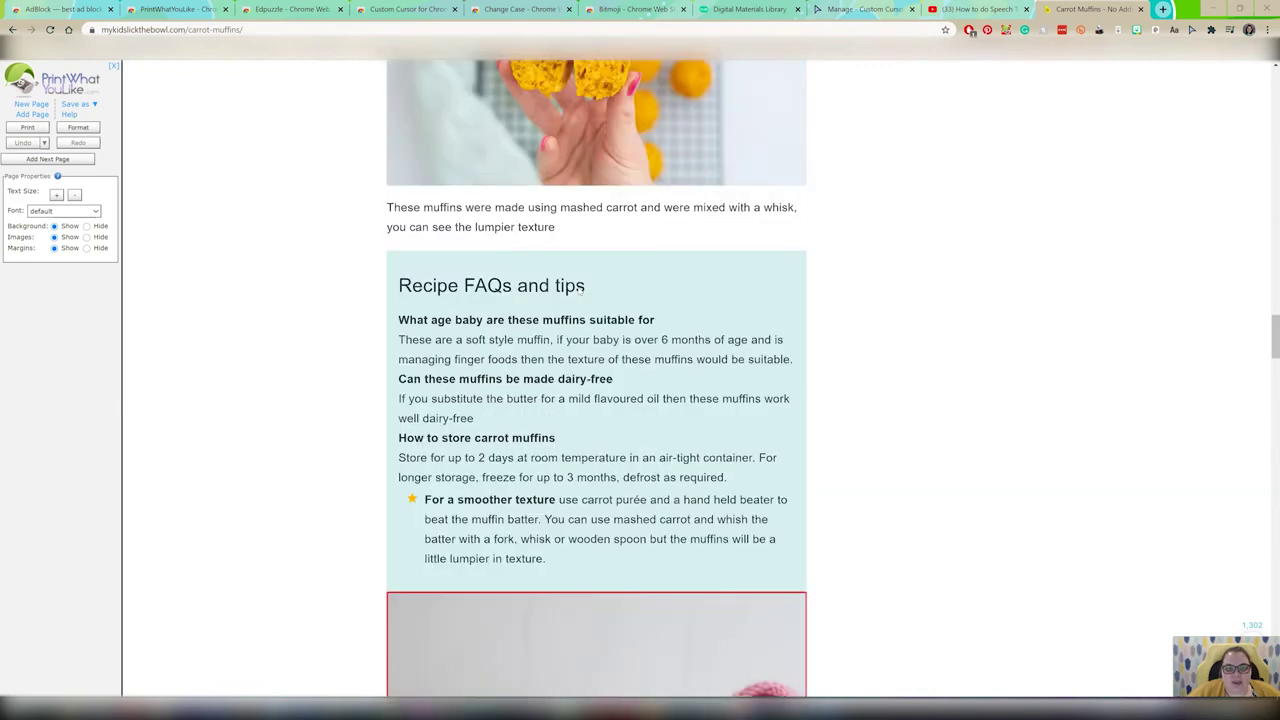
pyautogui.scroll(2, 578, 291)
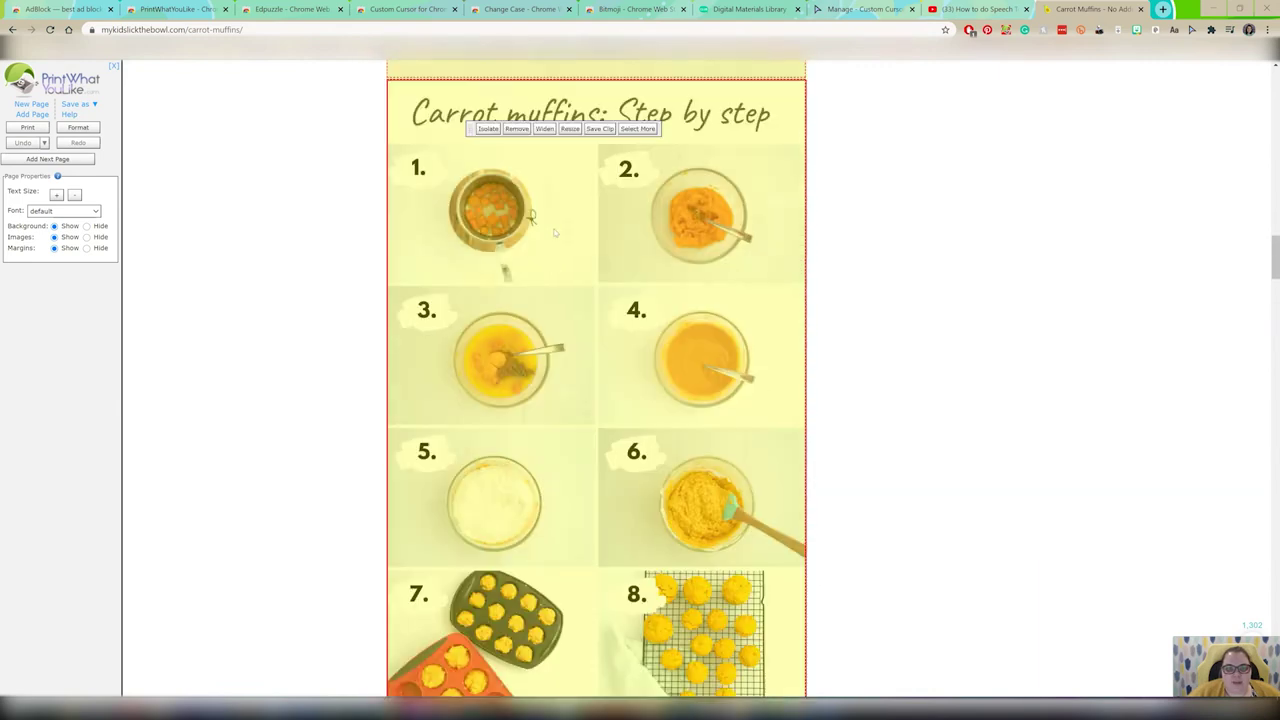
# Isolate the selected recipe parts and save the page as carrot_muffins_-_no_added_sugar.pdf.
pyautogui.click(488, 129)
pyautogui.scroll(-3, 375, 380)
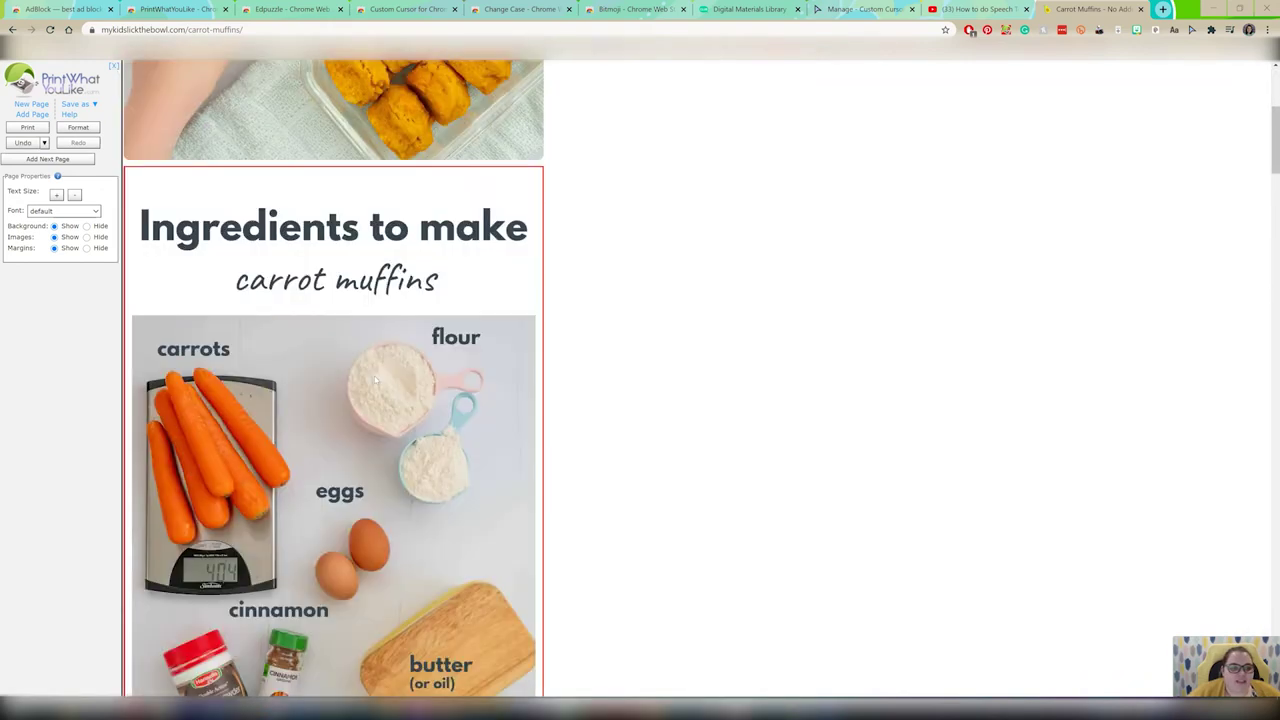
pyautogui.scroll(-15, 370, 375)
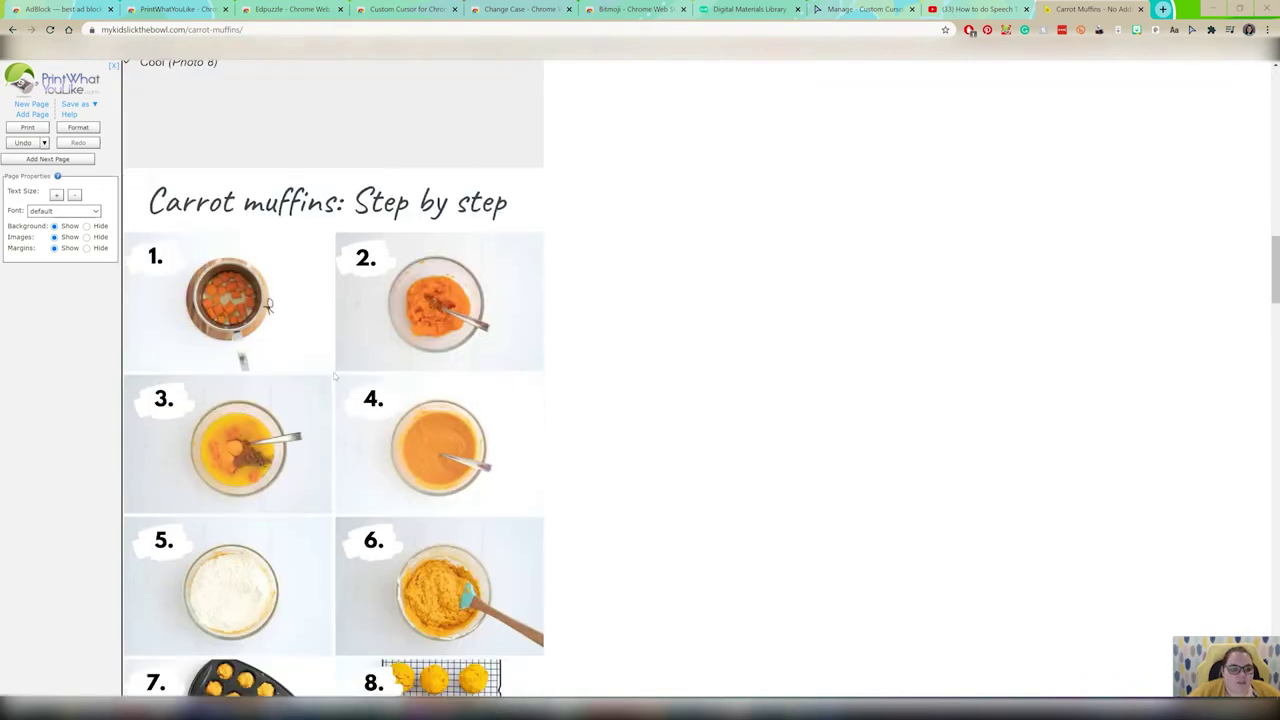
pyautogui.scroll(-6, 334, 376)
pyautogui.scroll(10, 323, 457)
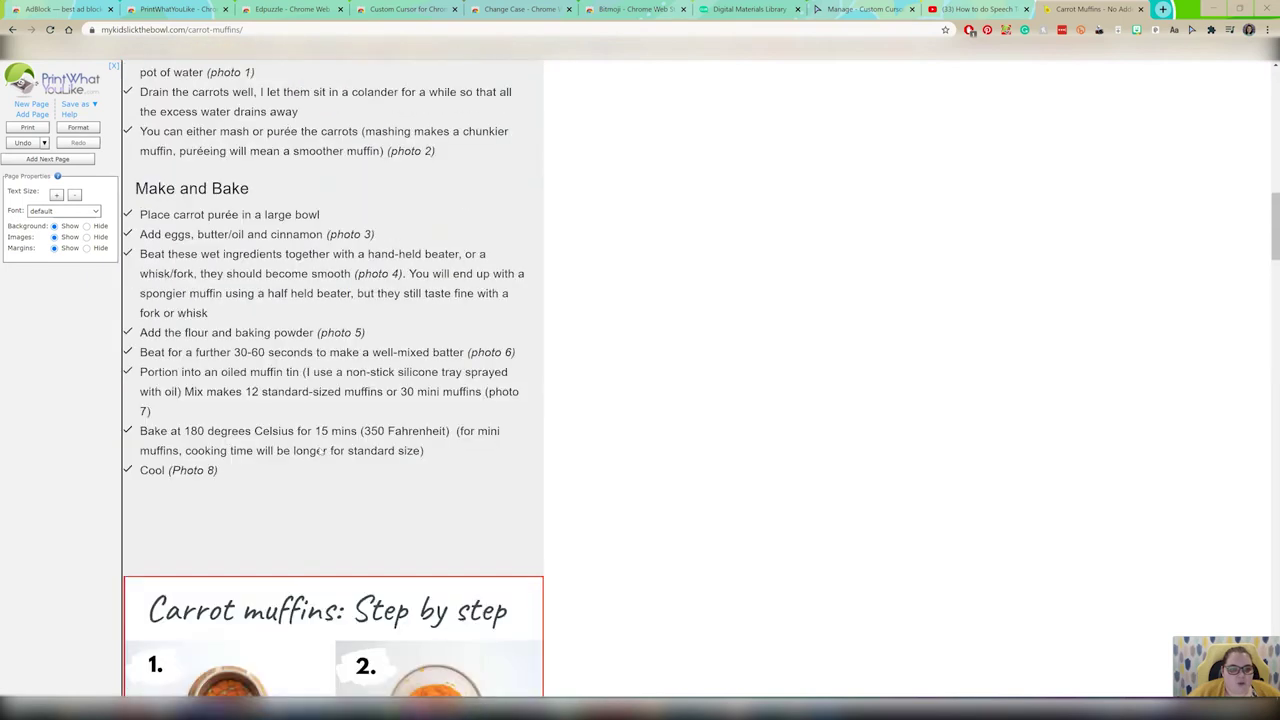
pyautogui.scroll(15, 323, 452)
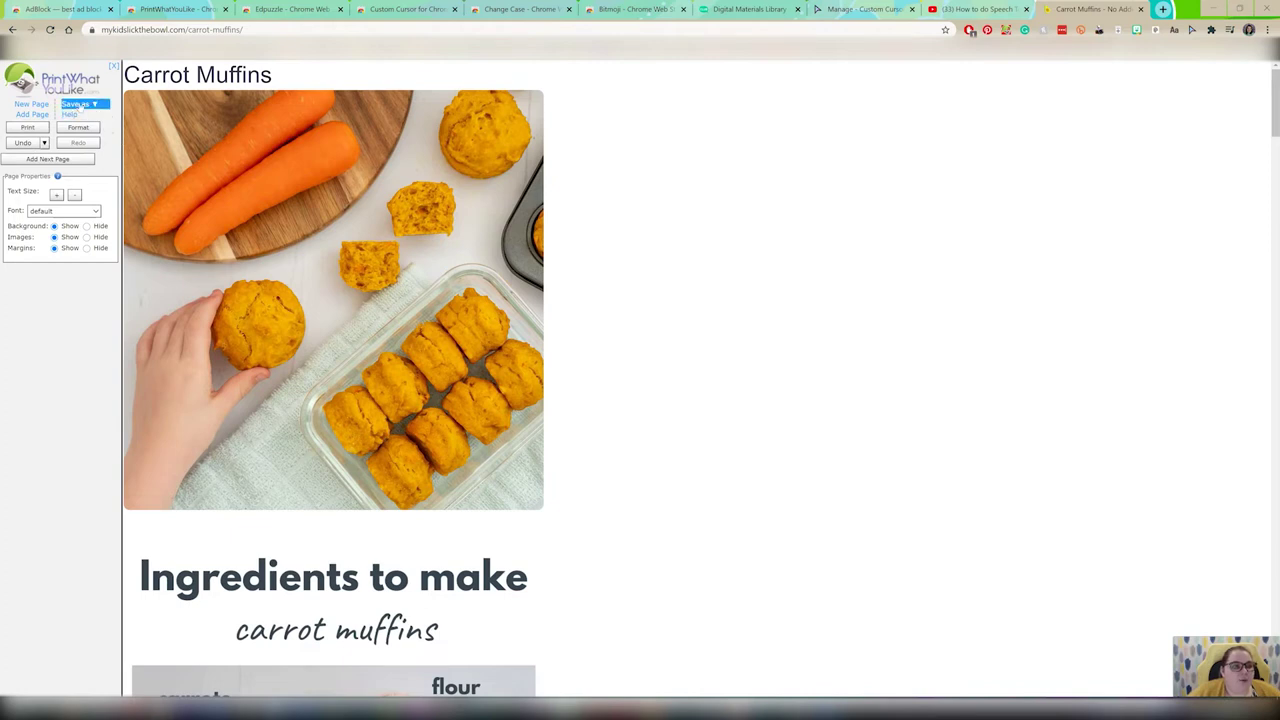
pyautogui.click(78, 105)
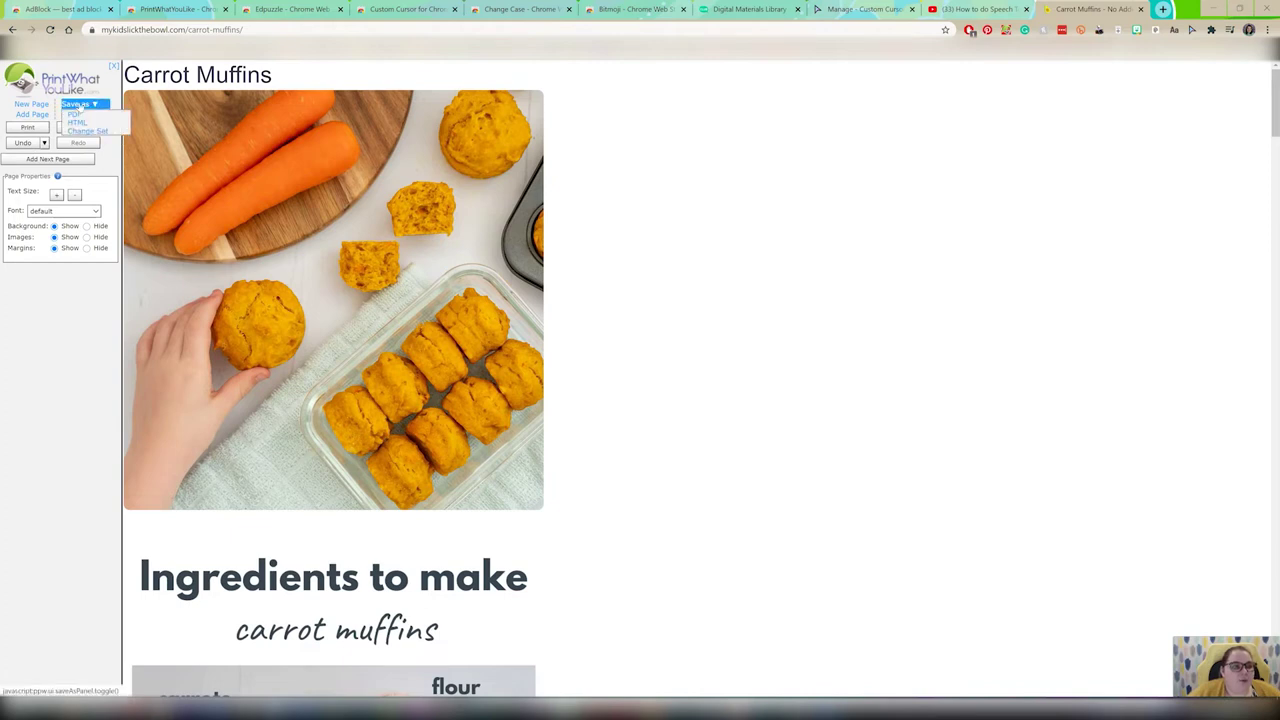
pyautogui.click(75, 115)
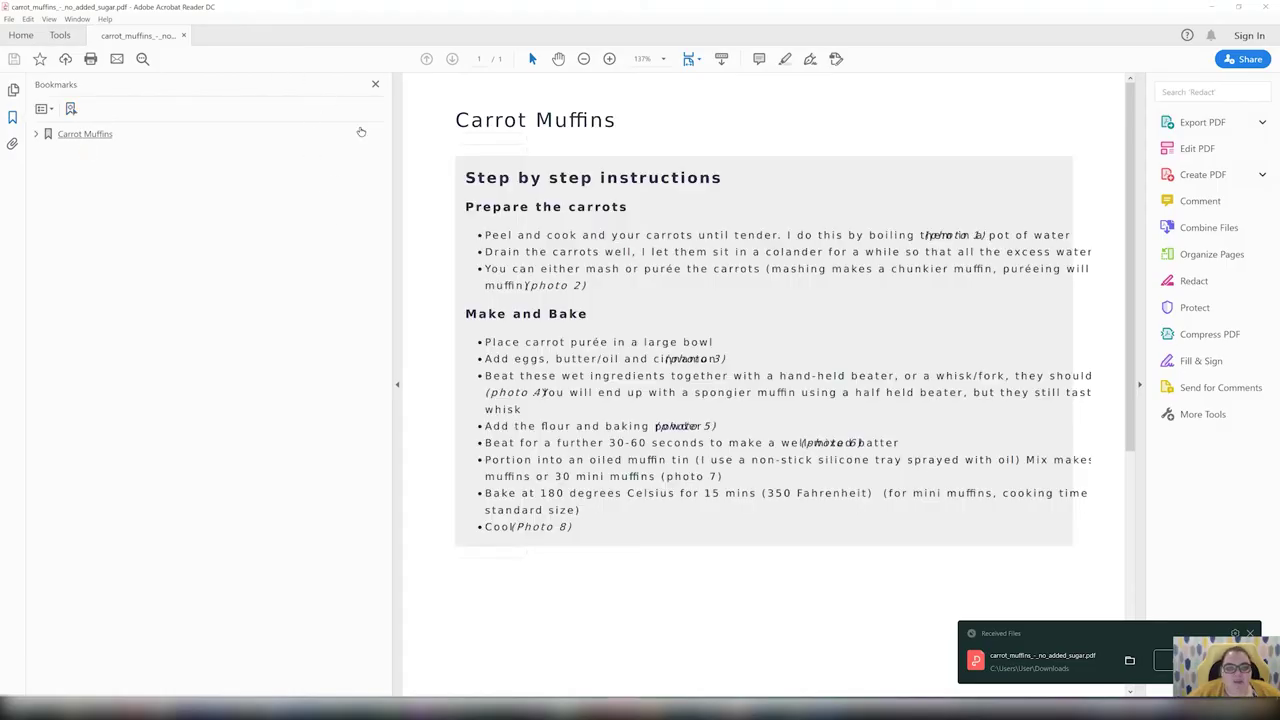
# Hide the bookmarks panel, scroll through the recipe PDF, select some text, and return to the top.
pyautogui.click(375, 85)
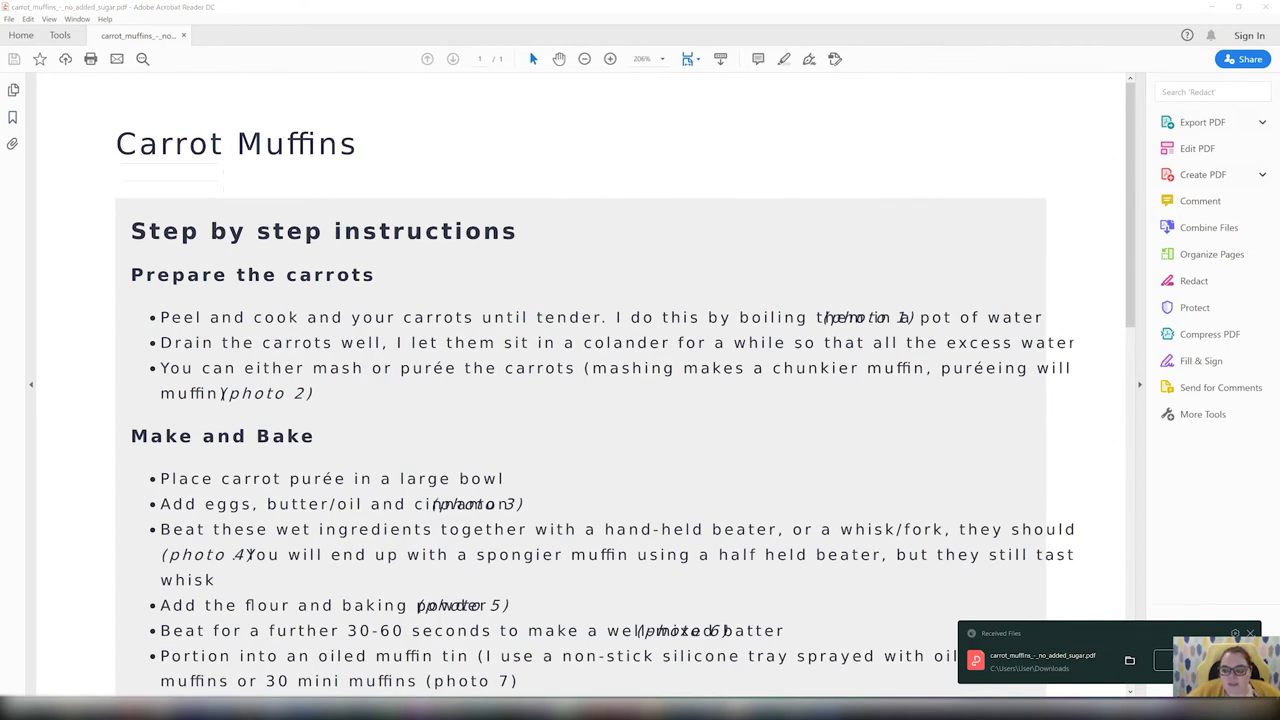
pyautogui.scroll(-2, 453, 330)
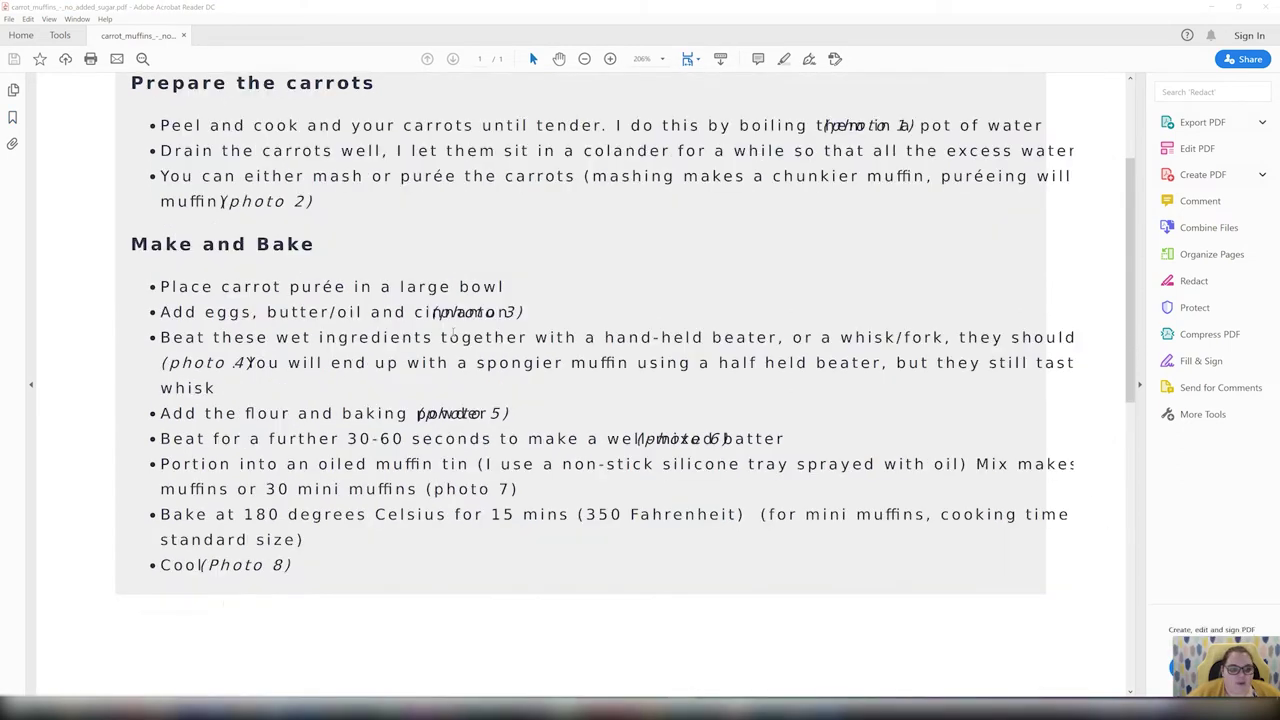
pyautogui.scroll(-1, 454, 333)
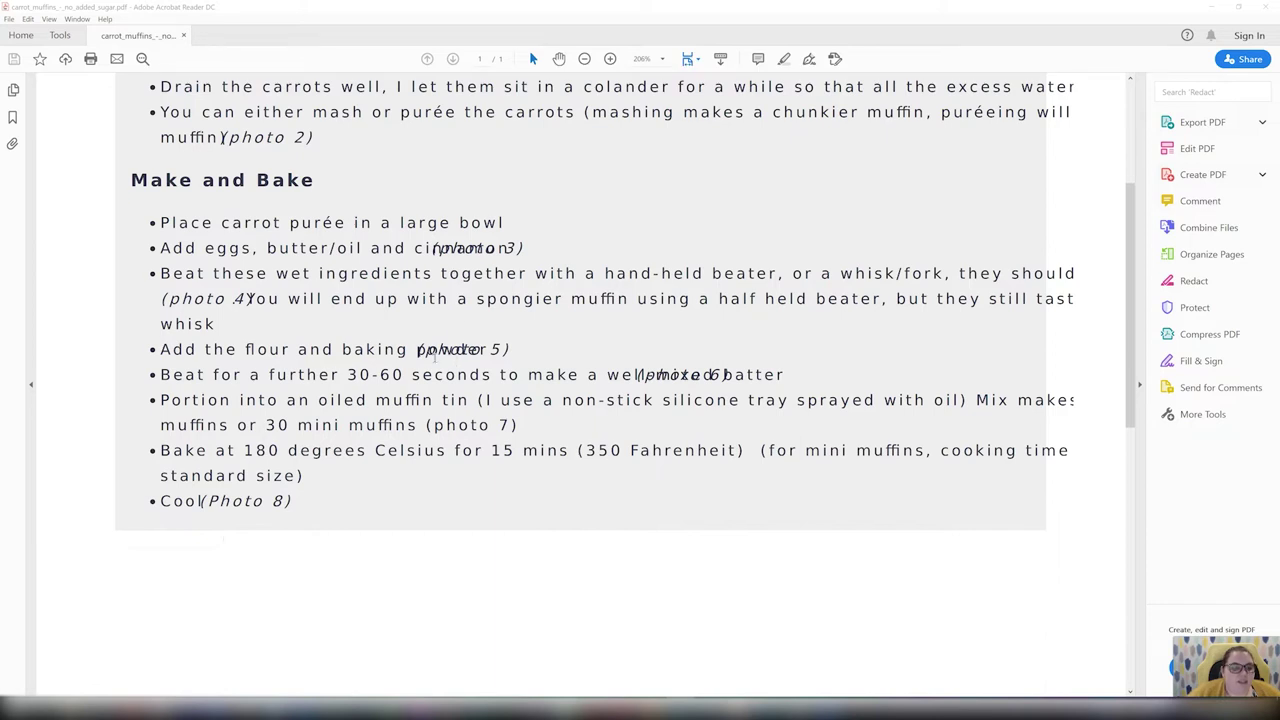
pyautogui.moveTo(416, 352); pyautogui.dragTo(518, 377)
pyautogui.click(1056, 324)
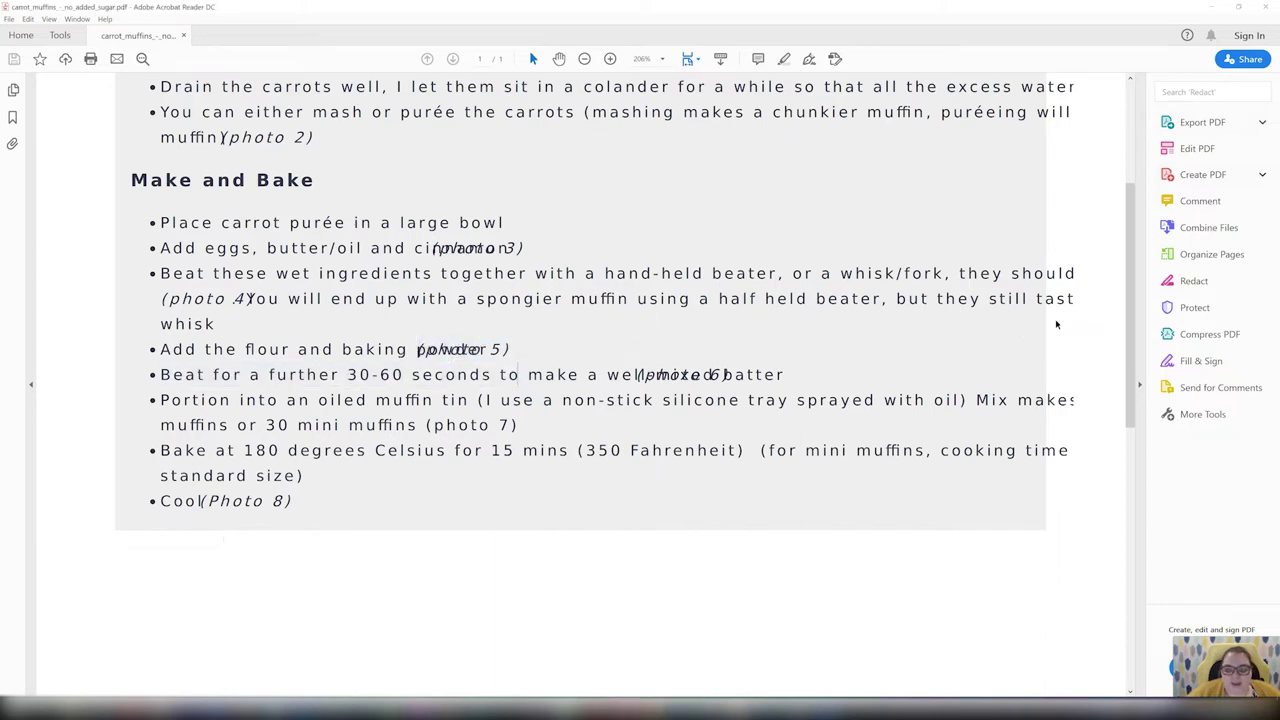
pyautogui.moveTo(1131, 318); pyautogui.dragTo(1122, 548)
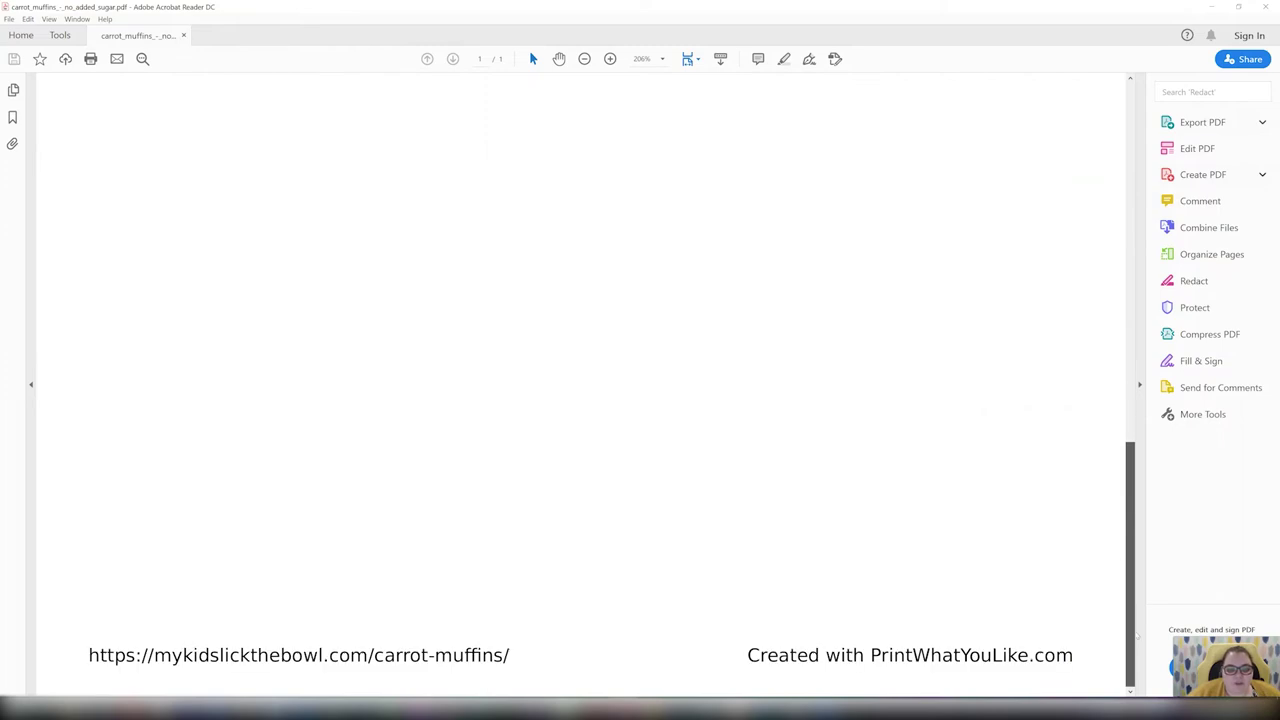
pyautogui.press('Home')
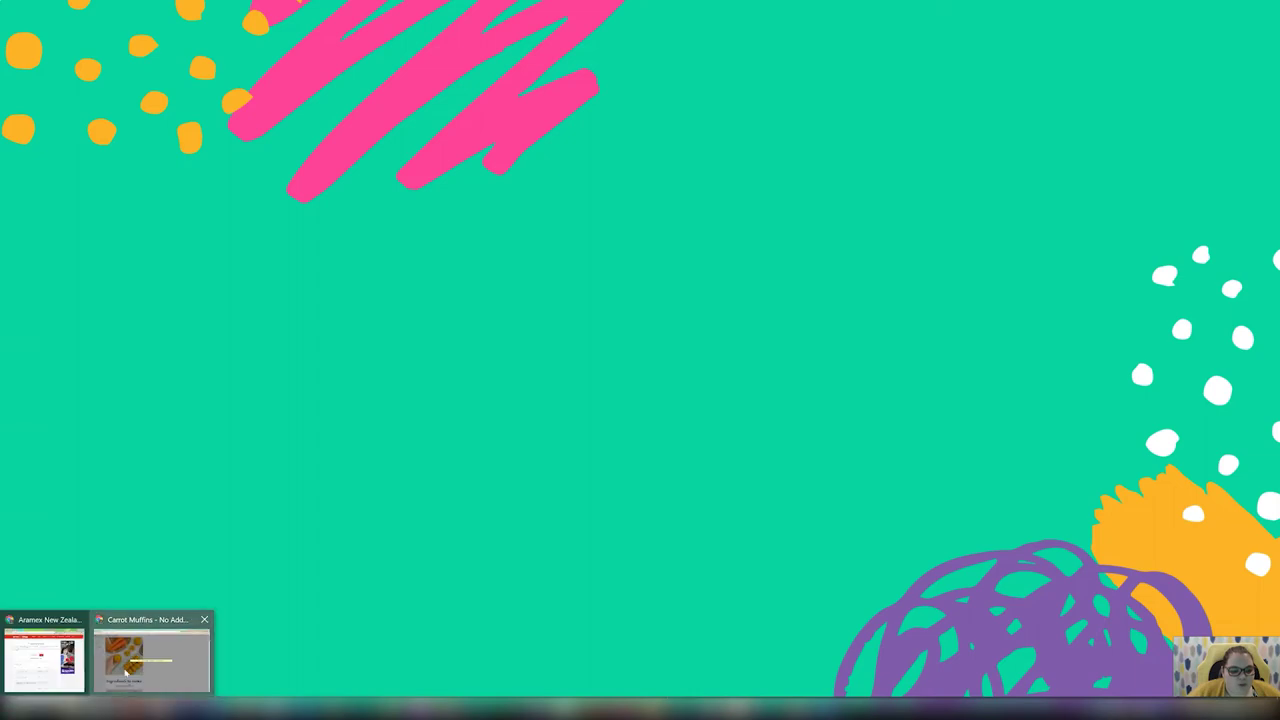
# Print the cleaned-up page via Save as PDF to Downloads as Carrot Muffins - No Added Sugar.pdf.
pyautogui.click(160, 653)
pyautogui.click(854, 348)
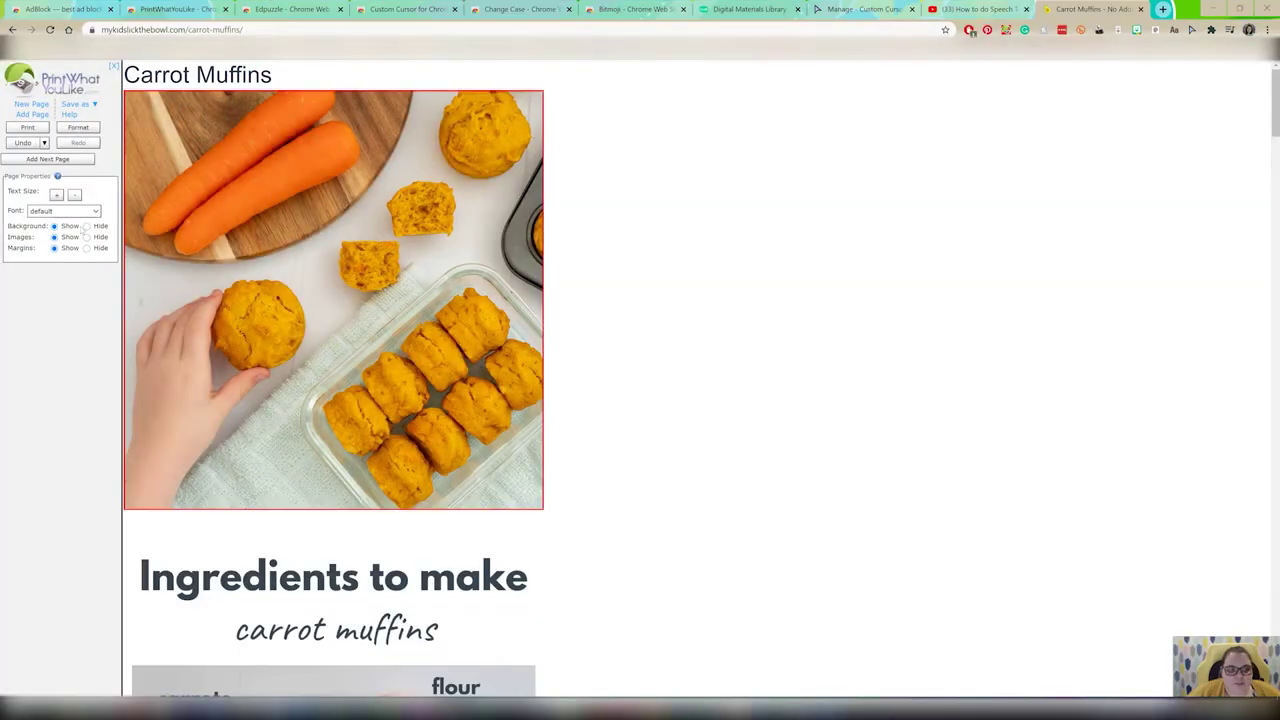
pyautogui.click(40, 128)
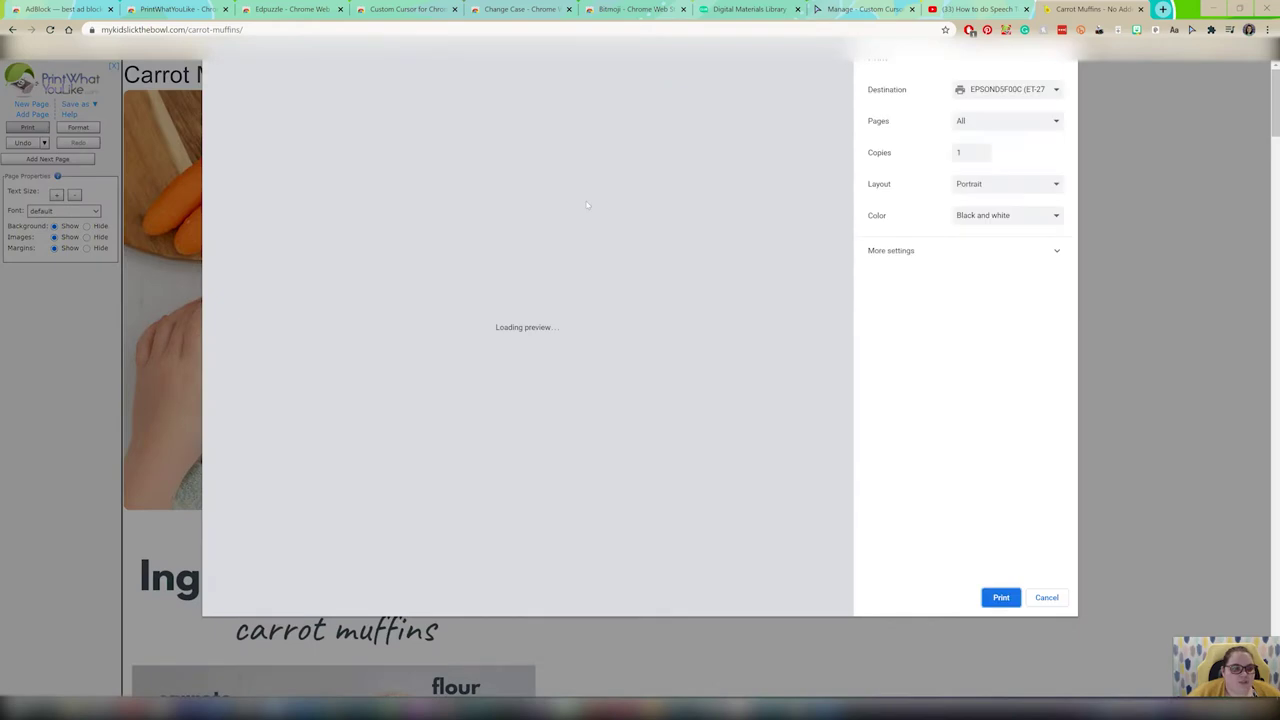
pyautogui.click(998, 90)
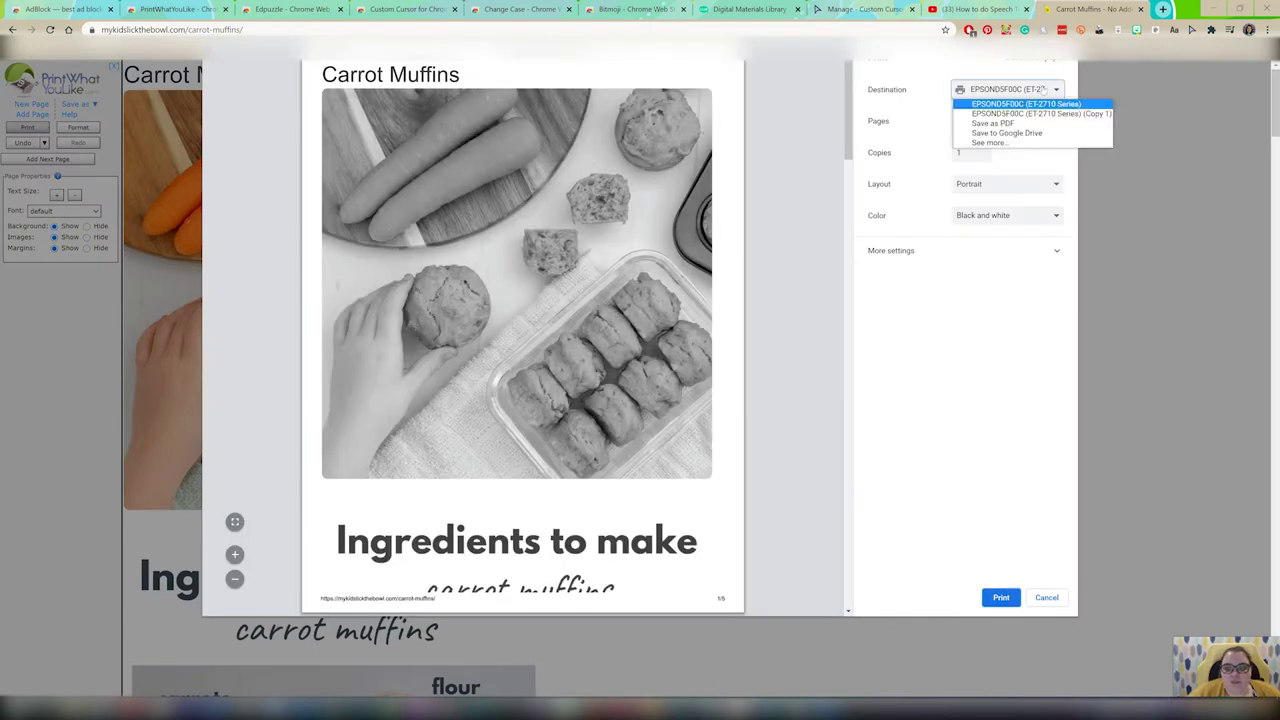
pyautogui.click(990, 122)
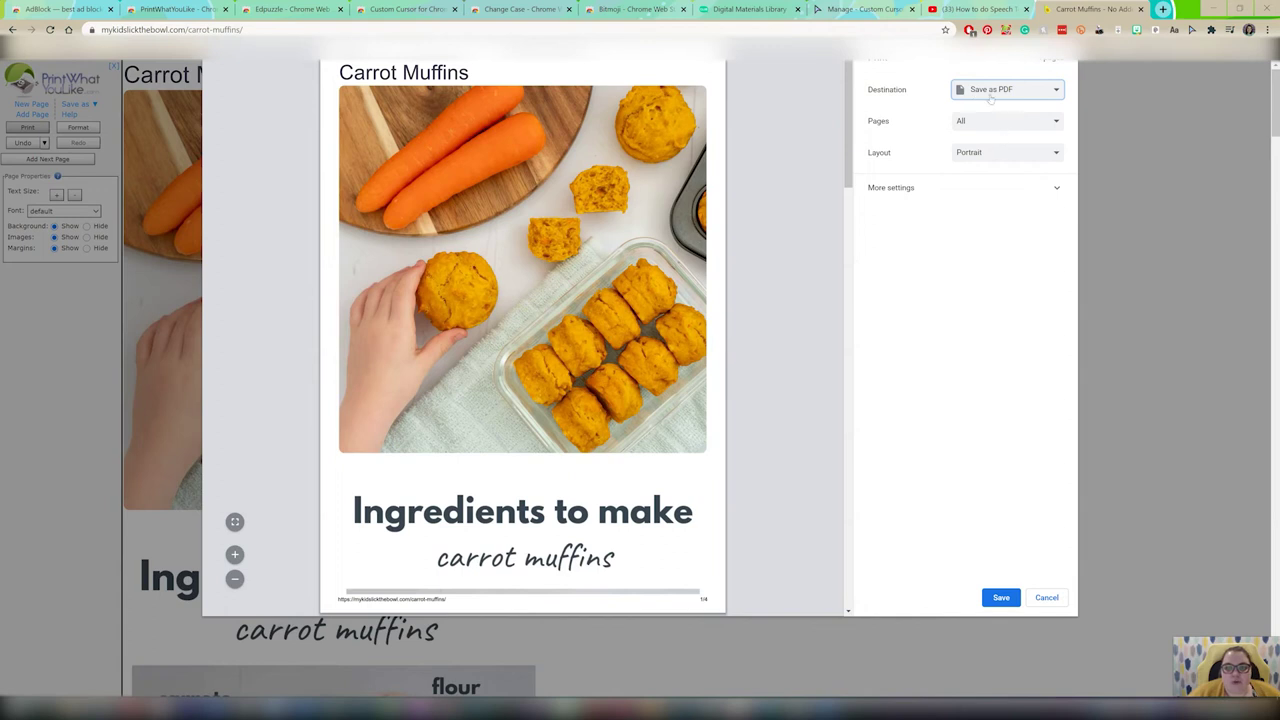
pyautogui.click(1001, 597)
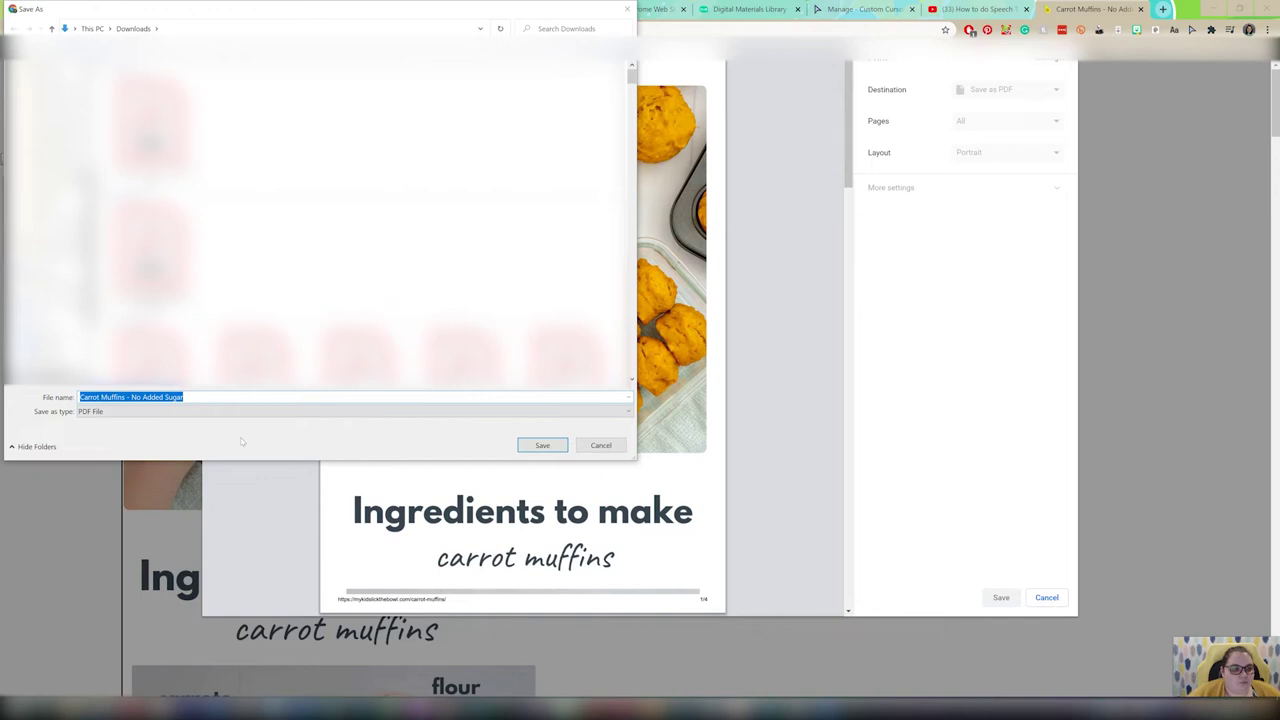
pyautogui.click(545, 445)
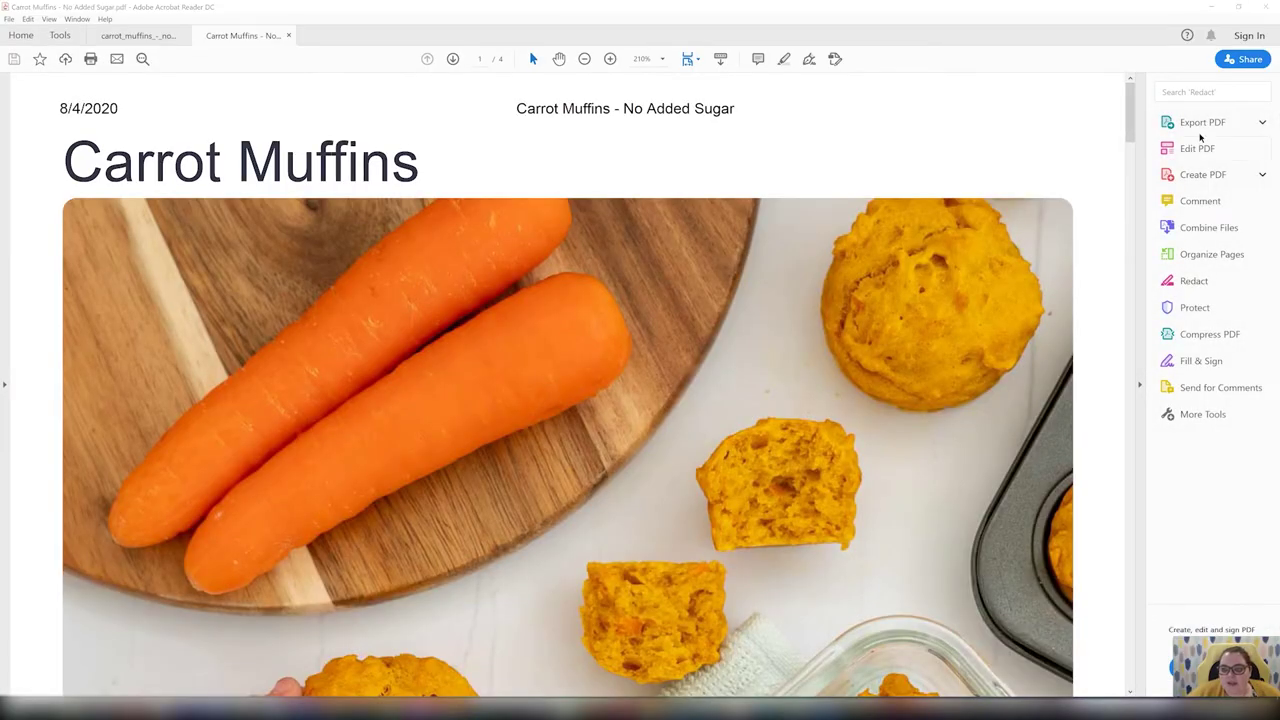
# Collapse the Tools pane and set Page Display to Fit One Full Page, moving to page 2.
pyautogui.click(1139, 384)
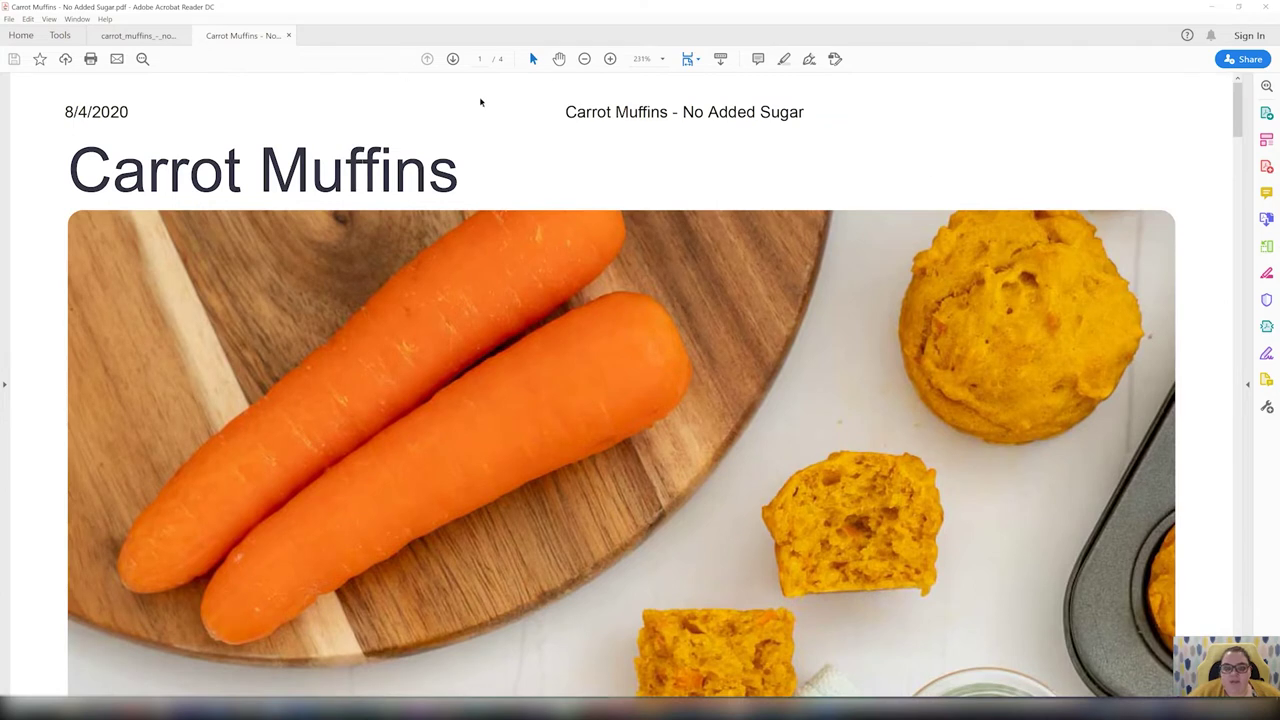
pyautogui.click(696, 59)
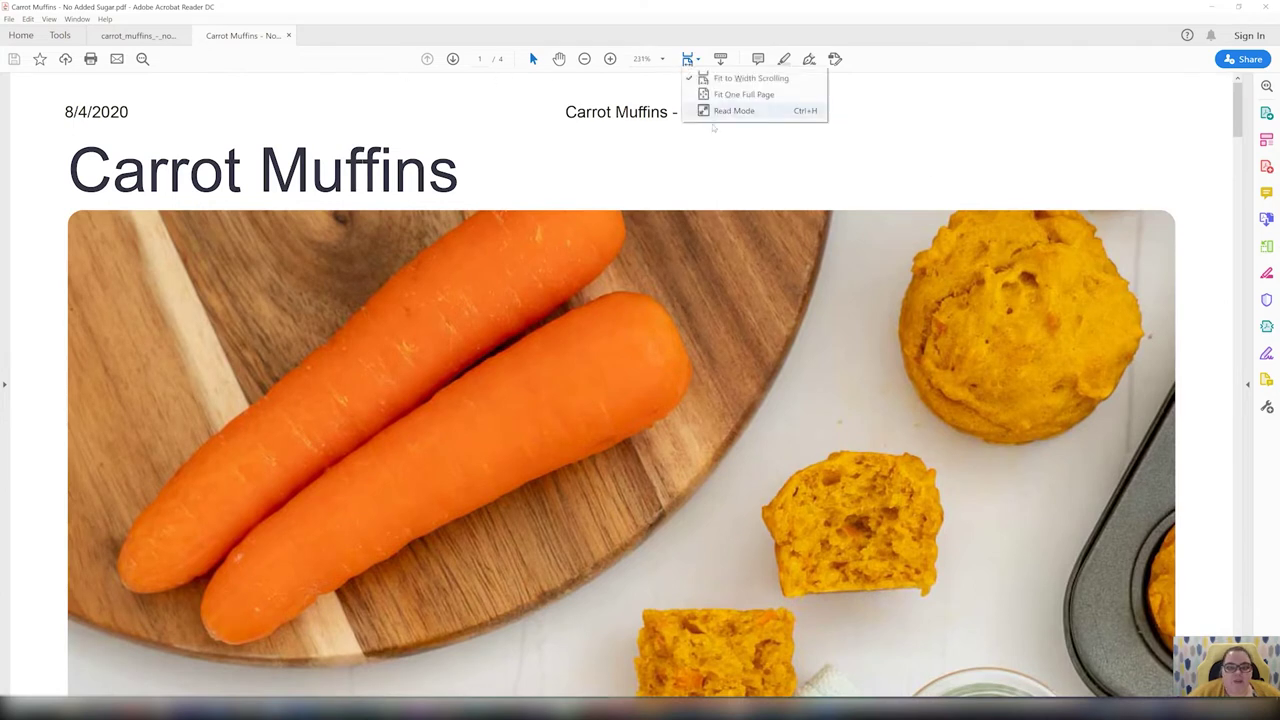
pyautogui.click(743, 94)
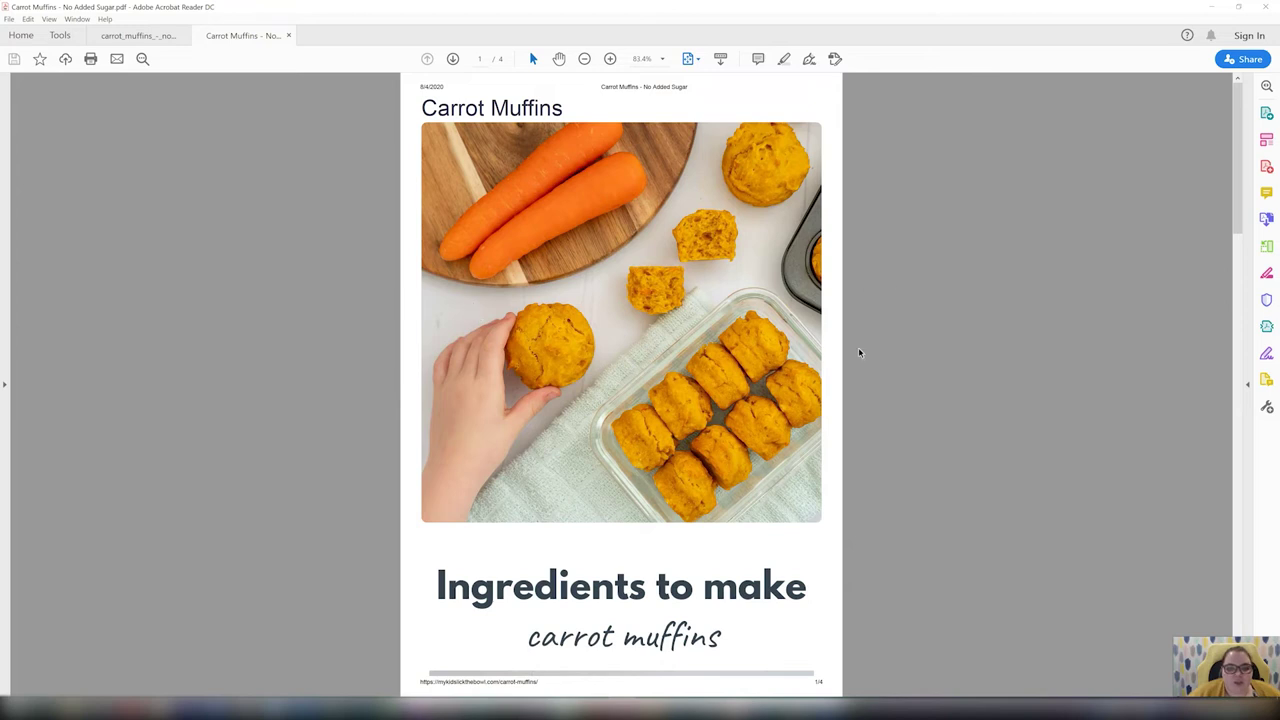
pyautogui.scroll(-2, 607, 356)
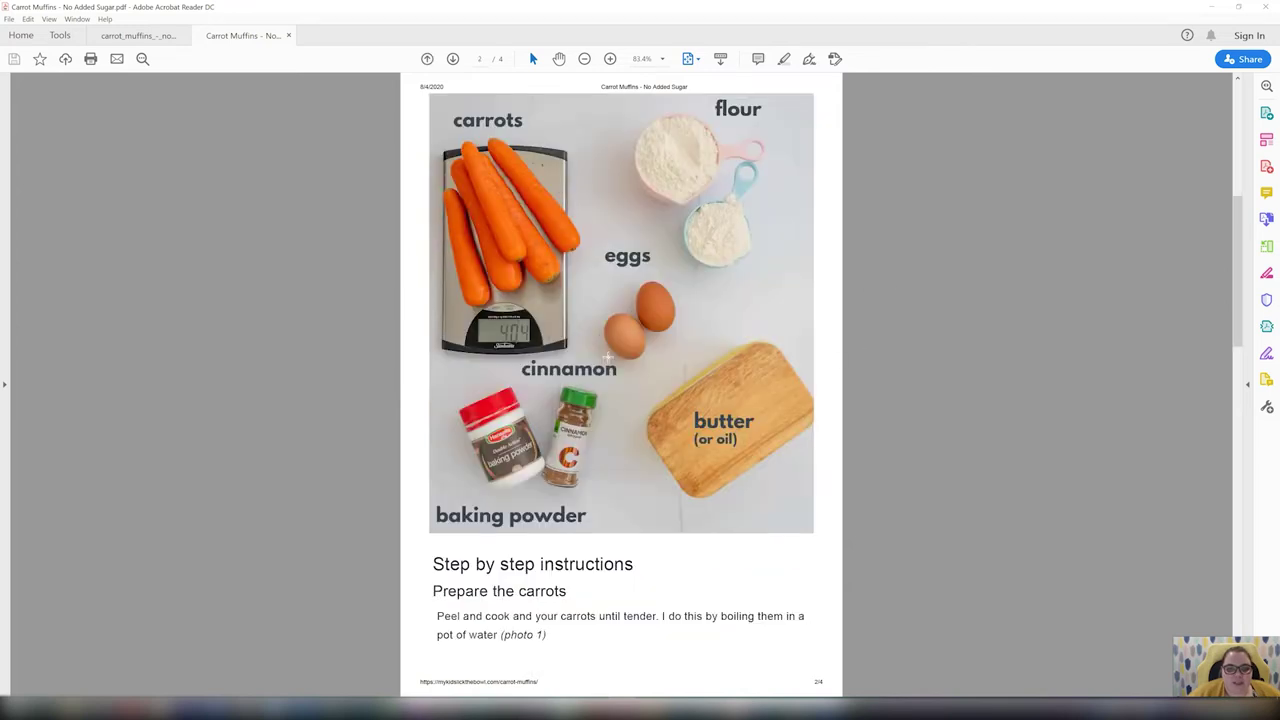
pyautogui.scroll(1, 609, 356)
# Draw an orange freehand loop beside the word carrots with the Comment pencil tool.
pyautogui.click(1265, 194)
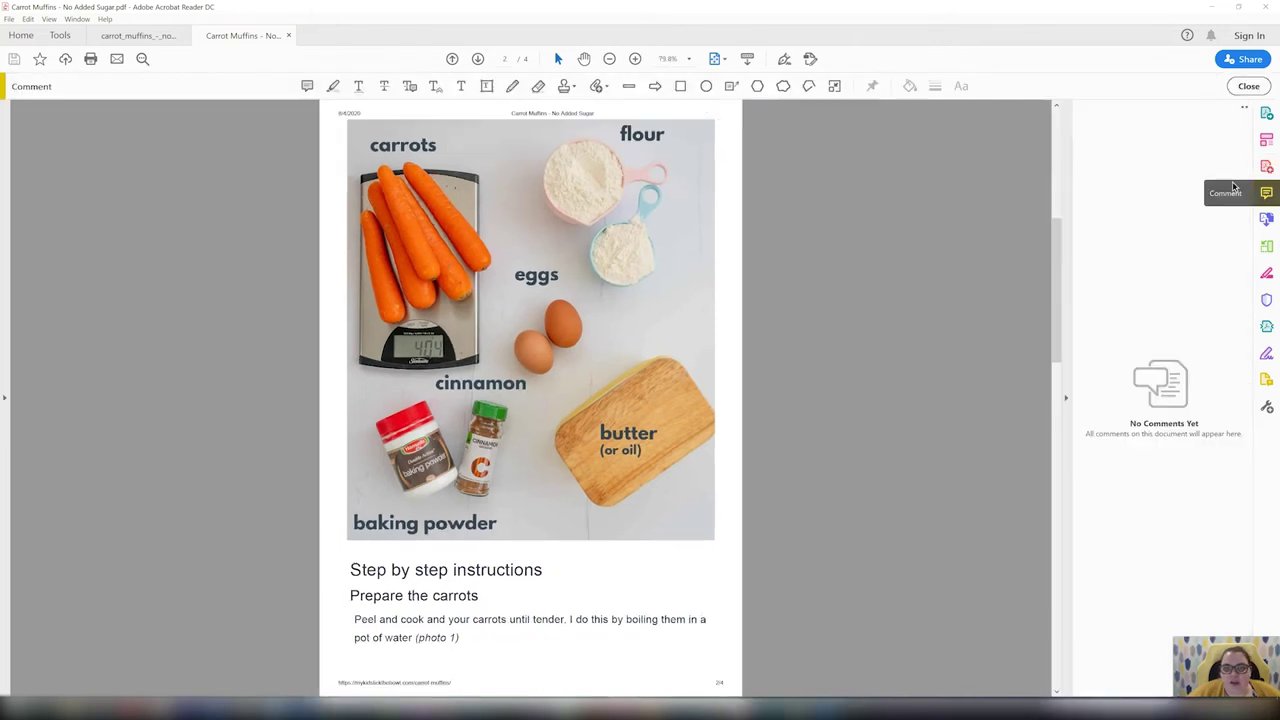
pyautogui.click(1066, 398)
pyautogui.click(512, 86)
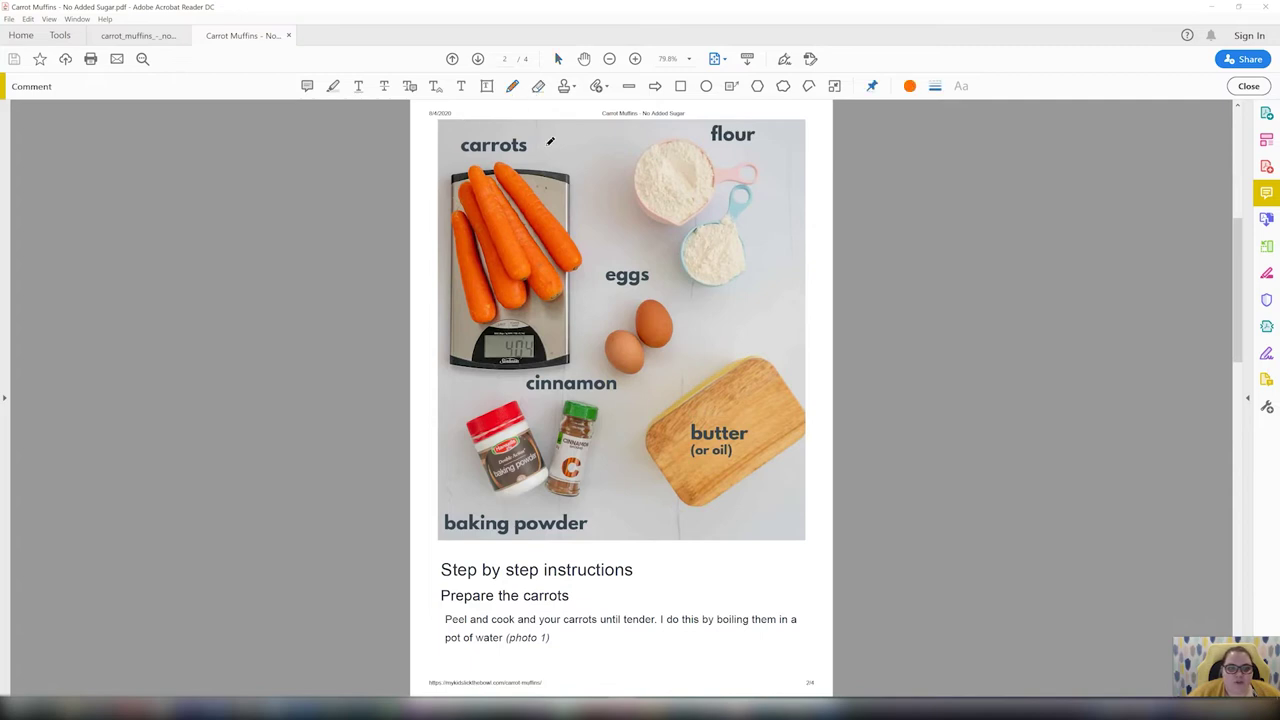
pyautogui.moveTo(560, 139)
pyautogui.mouseDown()
pyautogui.moveTo(615, 142)
pyautogui.moveTo(600, 165)
pyautogui.moveTo(632, 172)
pyautogui.mouseUp()
# Browse the PDF's pages and minimise Acrobat Reader.
pyautogui.scroll(-4, 628, 293)
pyautogui.scroll(4, 630, 290)
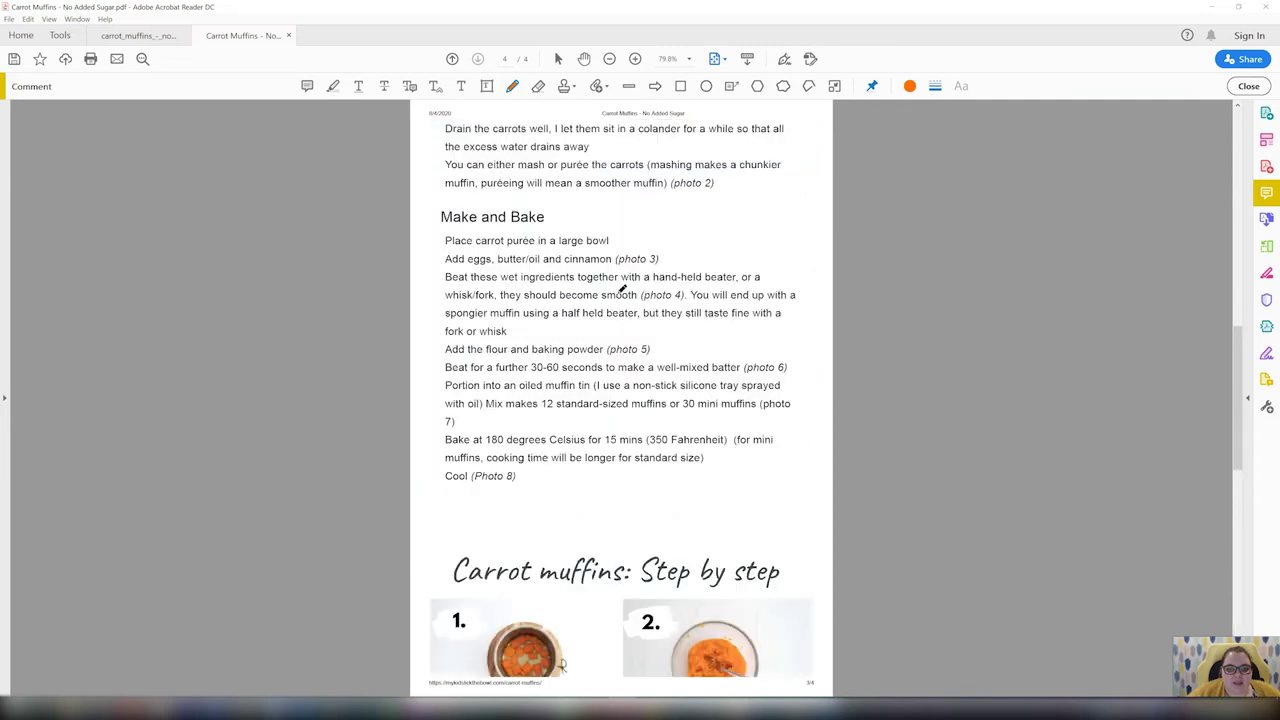
pyautogui.scroll(-2, 588, 276)
pyautogui.scroll(-2, 530, 440)
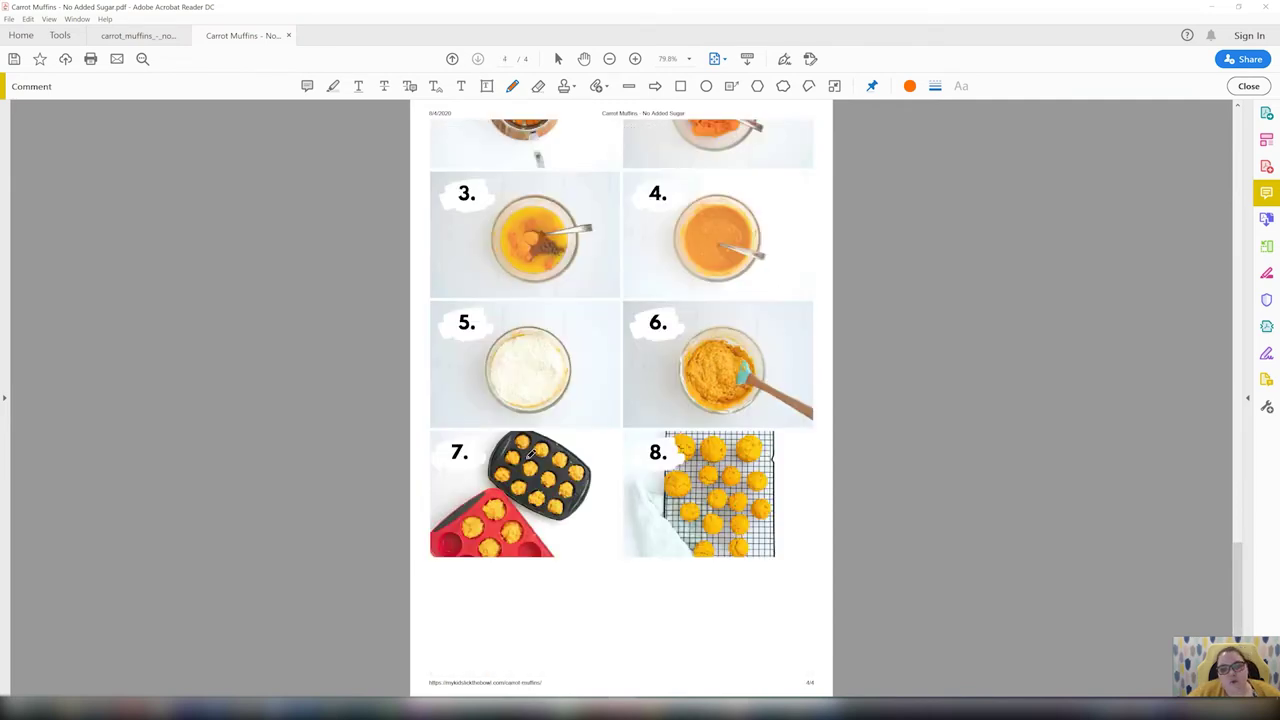
pyautogui.scroll(2, 582, 298)
pyautogui.scroll(-2, 588, 373)
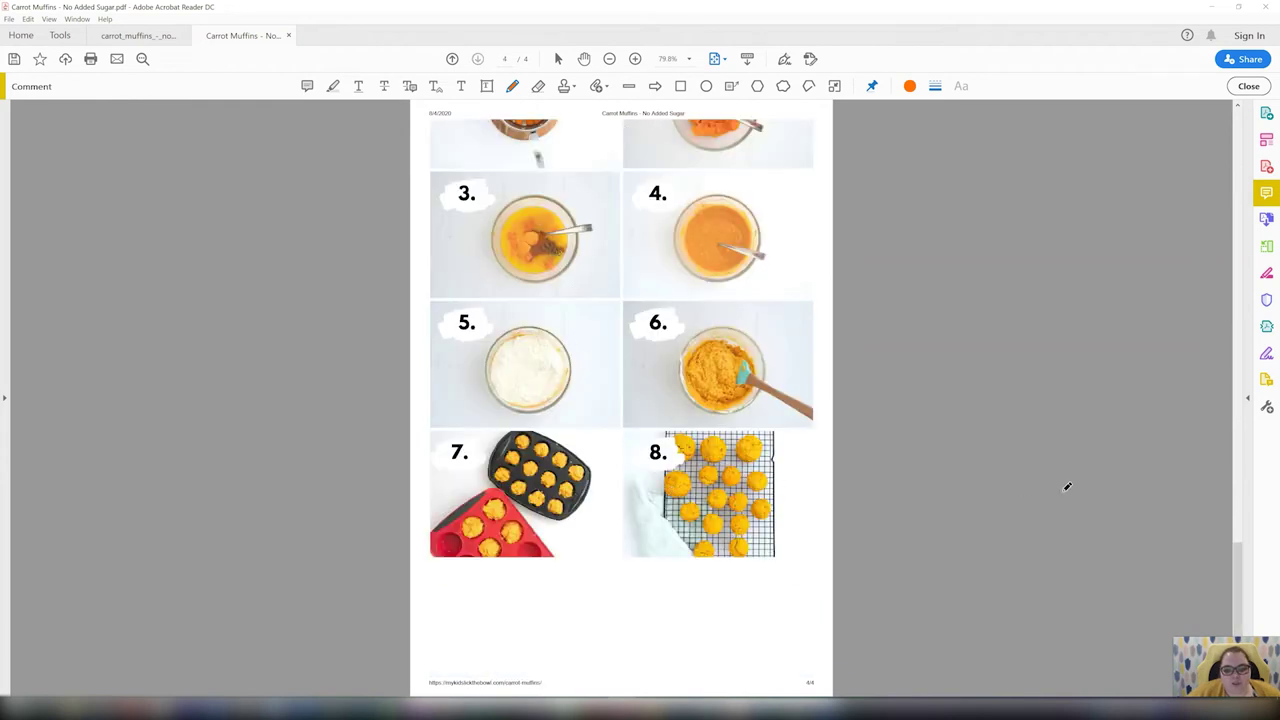
pyautogui.scroll(4, 1067, 487)
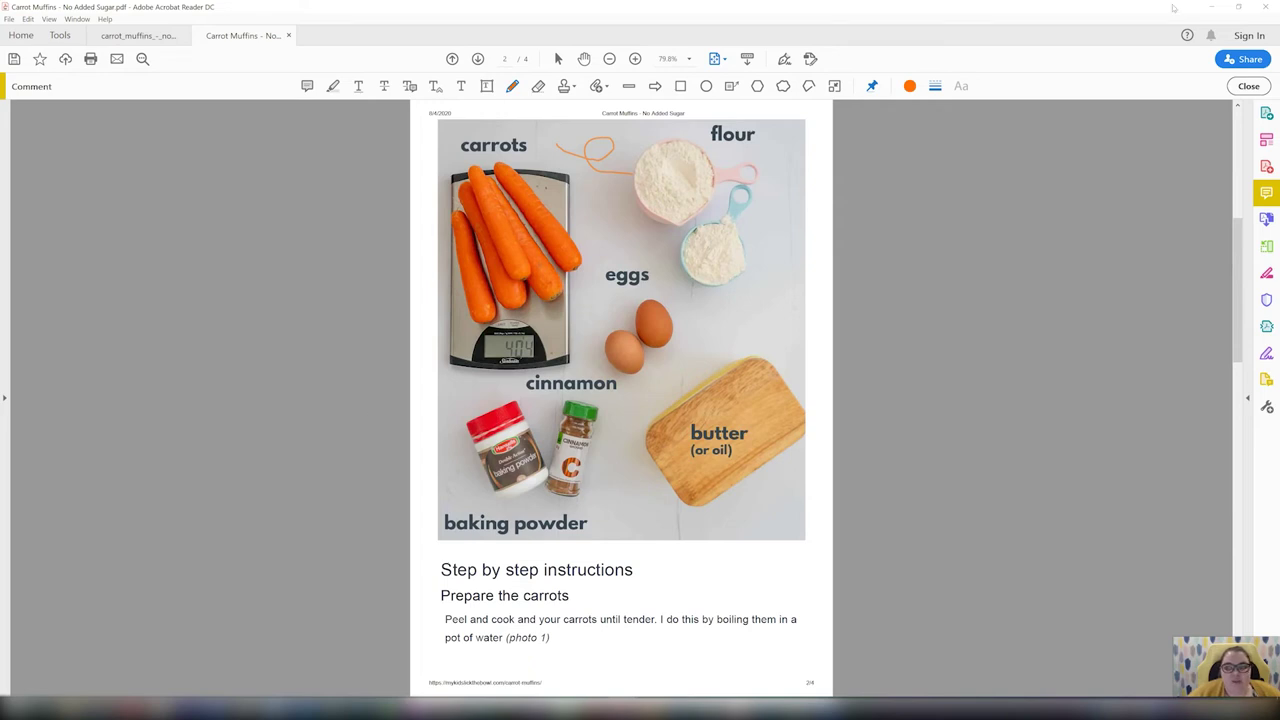
pyautogui.click(1211, 7)
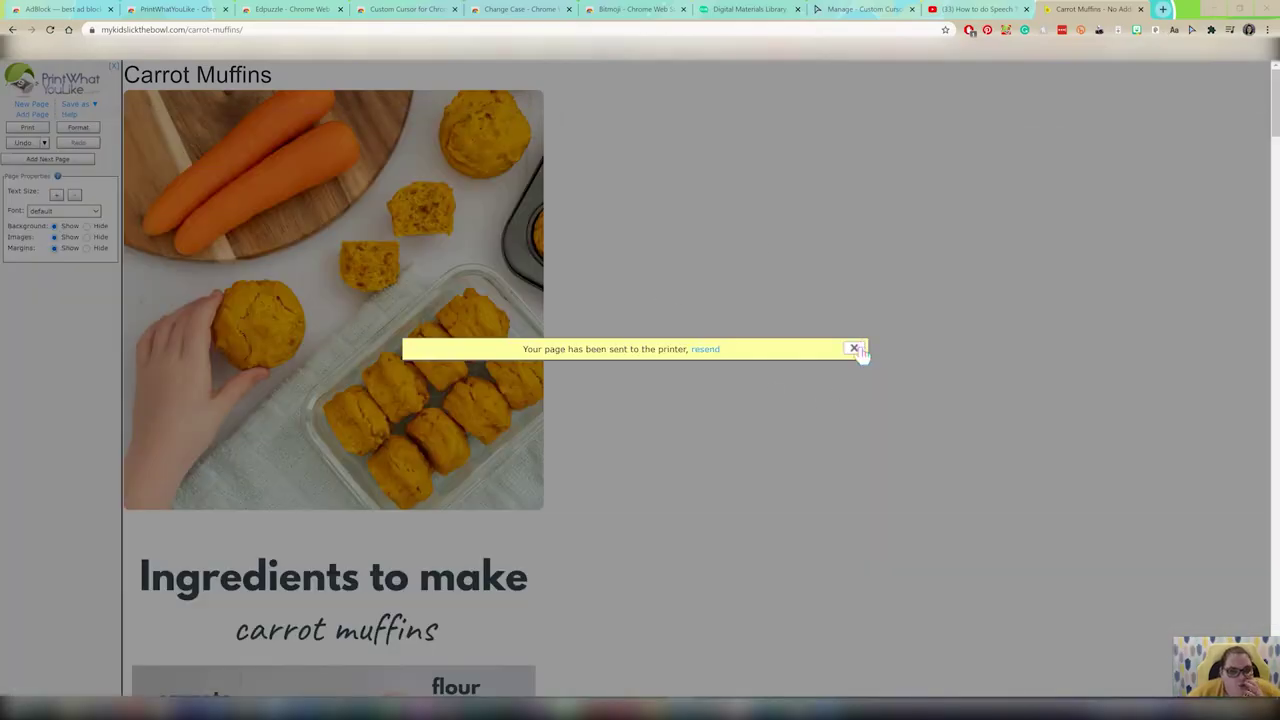
# Close the yellow sent-to-printer notice and show the Edpuzzle Chrome Web Store listing.
pyautogui.click(856, 348)
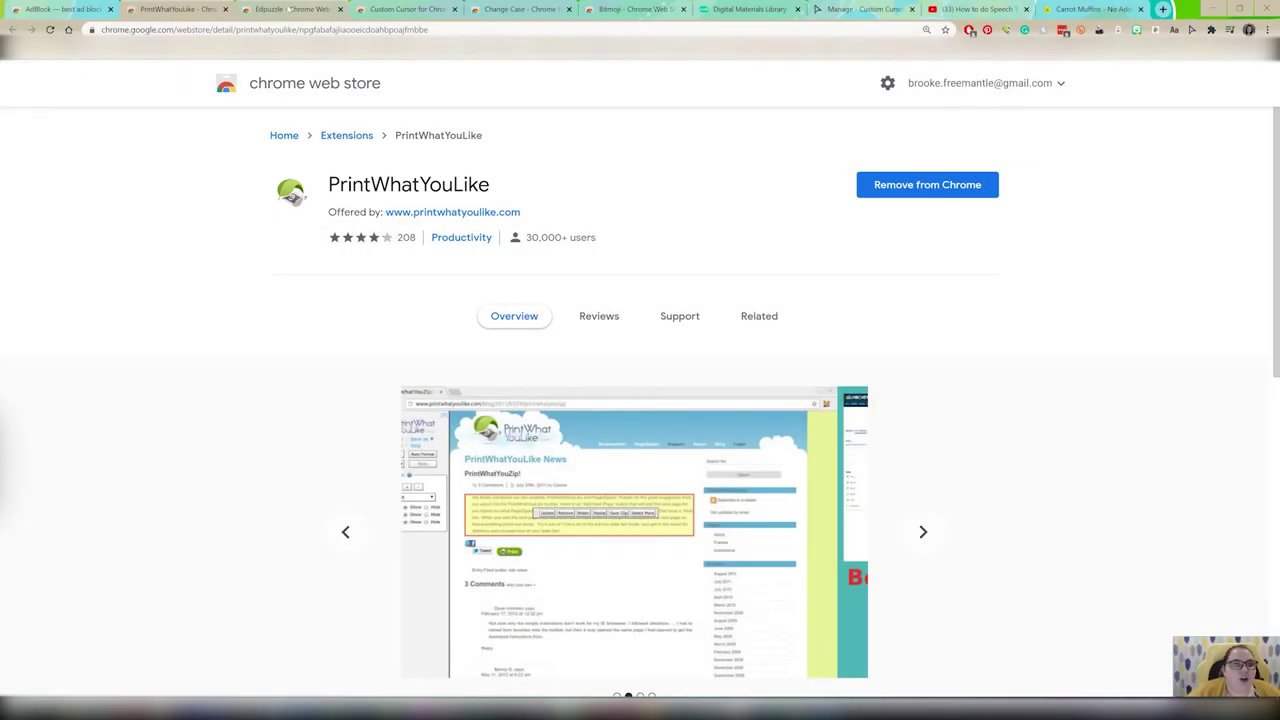
pyautogui.click(285, 8)
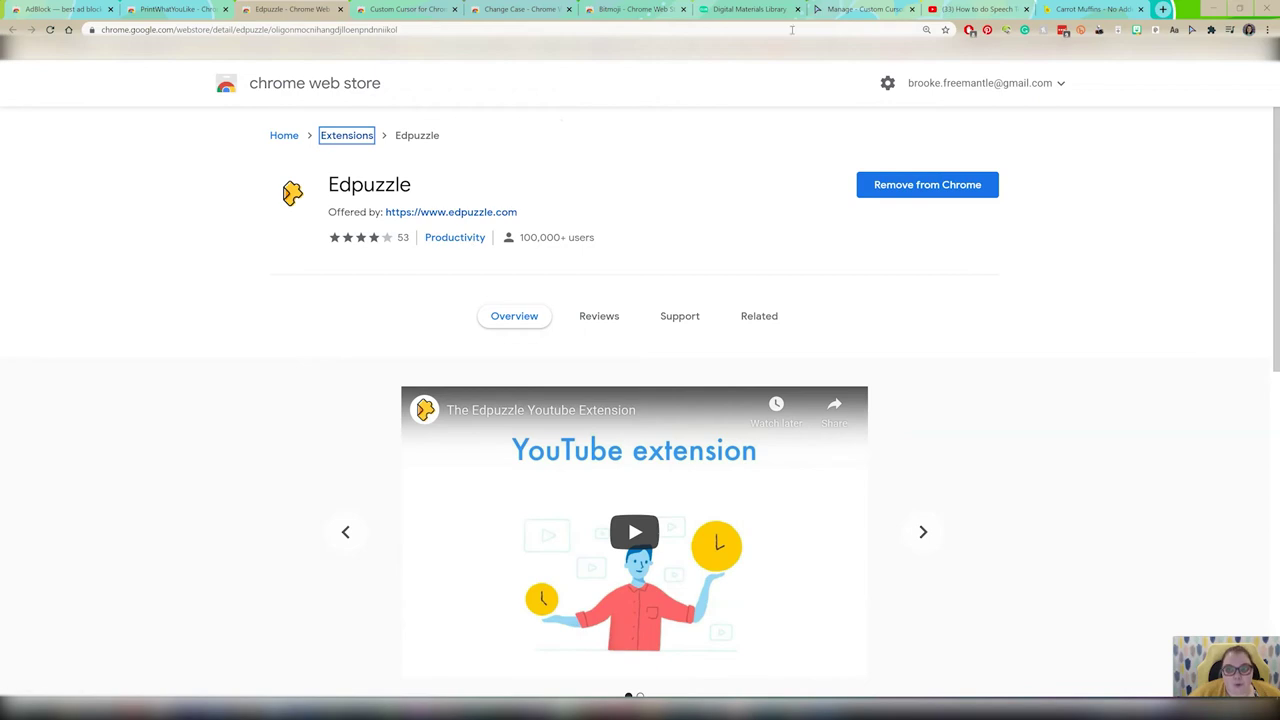
pyautogui.click(975, 9)
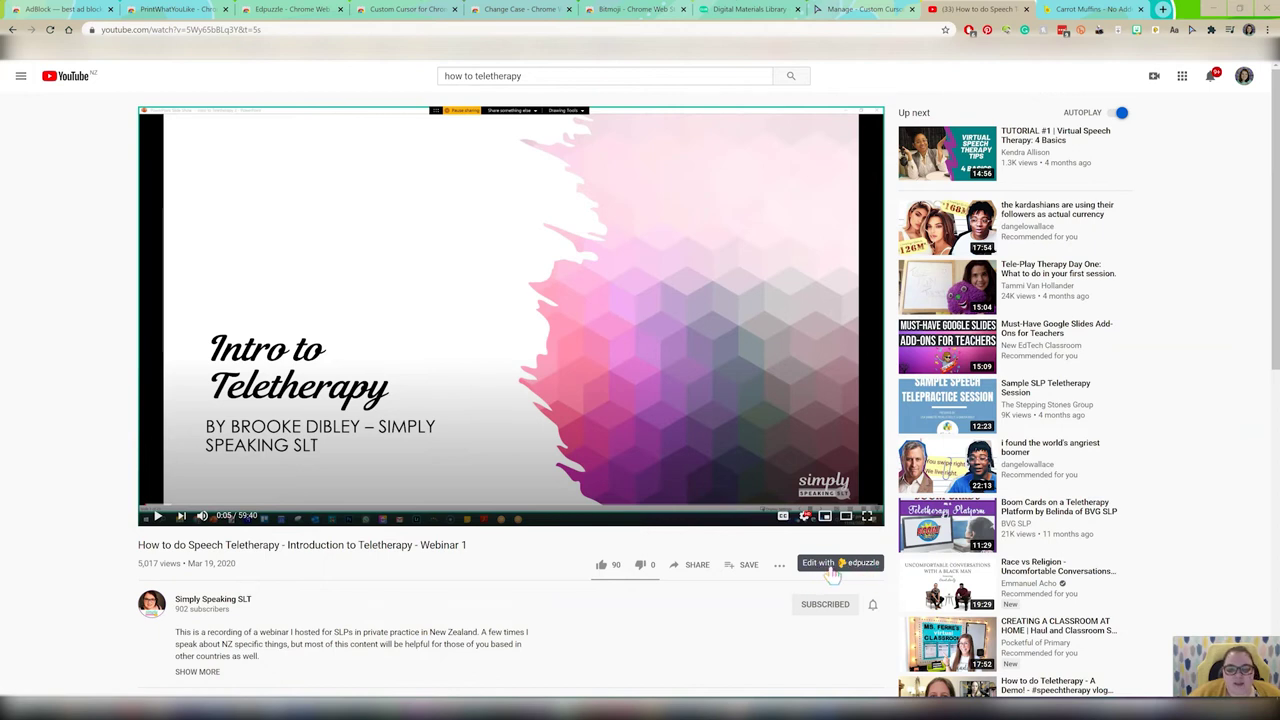
pyautogui.click(267, 15)
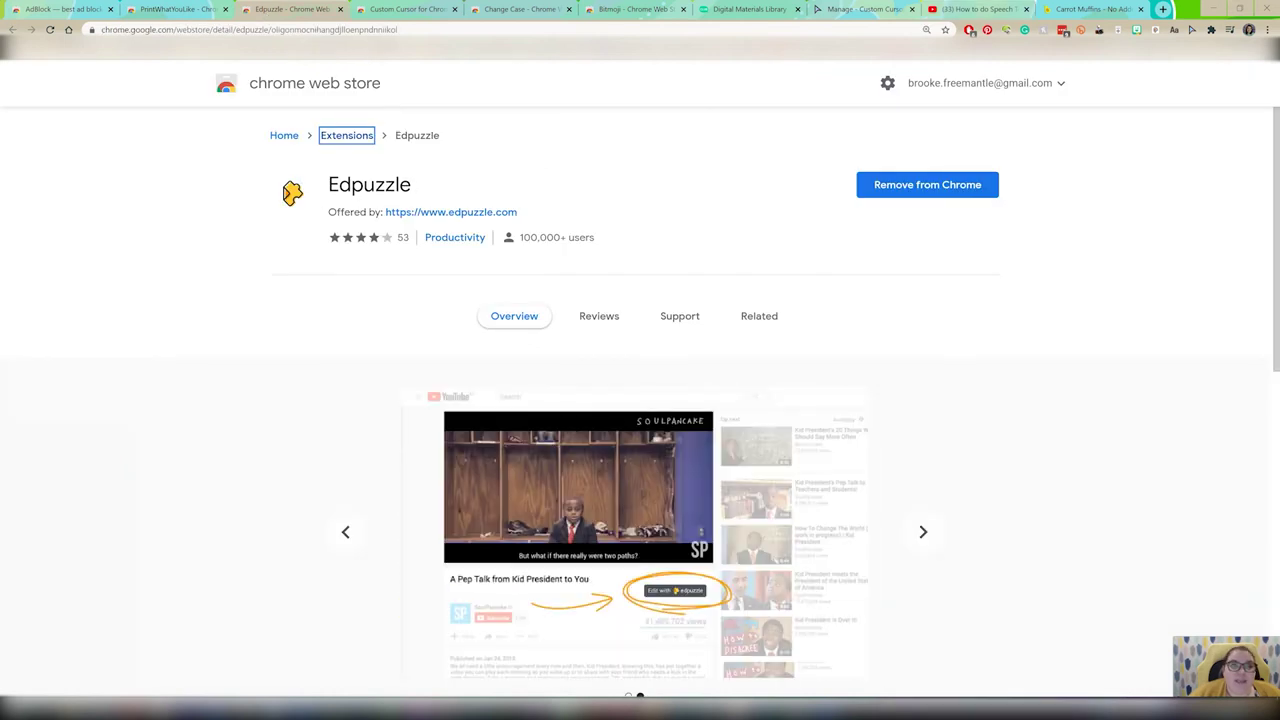
# Bring up the Custom Cursor for Chrome store listing after briefly checking the Digital Materials Library tab.
pyautogui.click(409, 15)
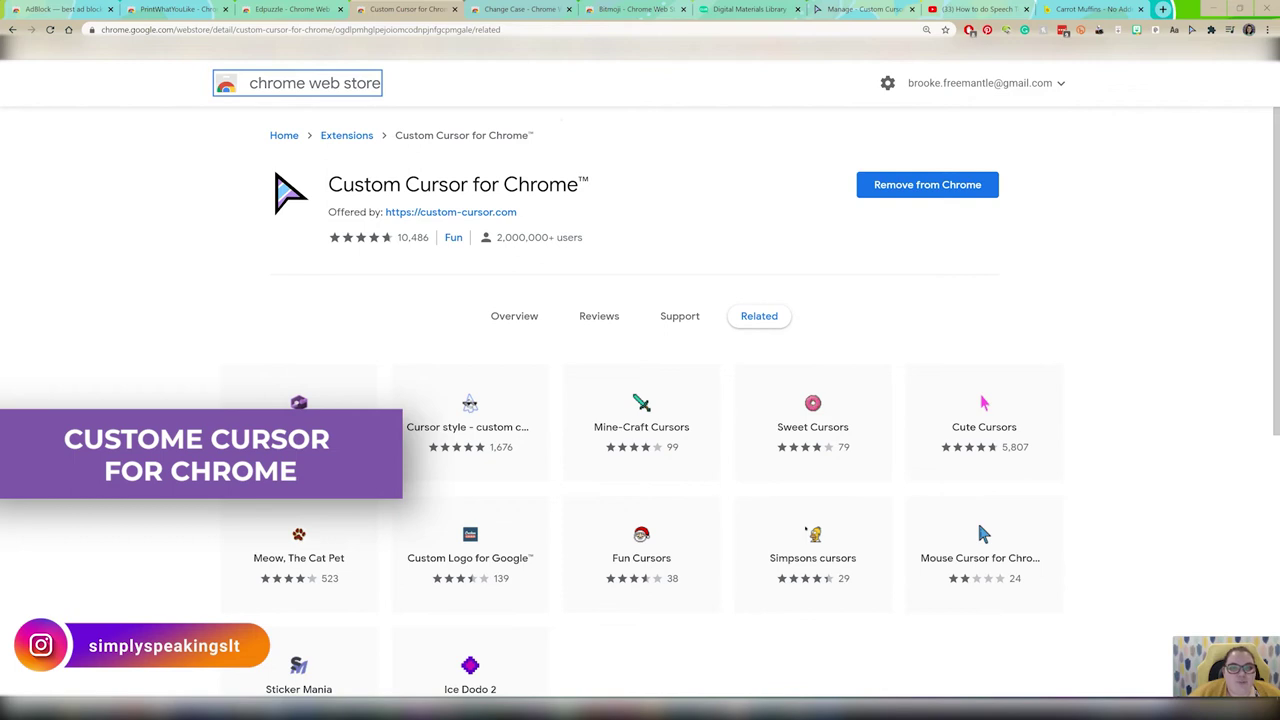
pyautogui.click(752, 9)
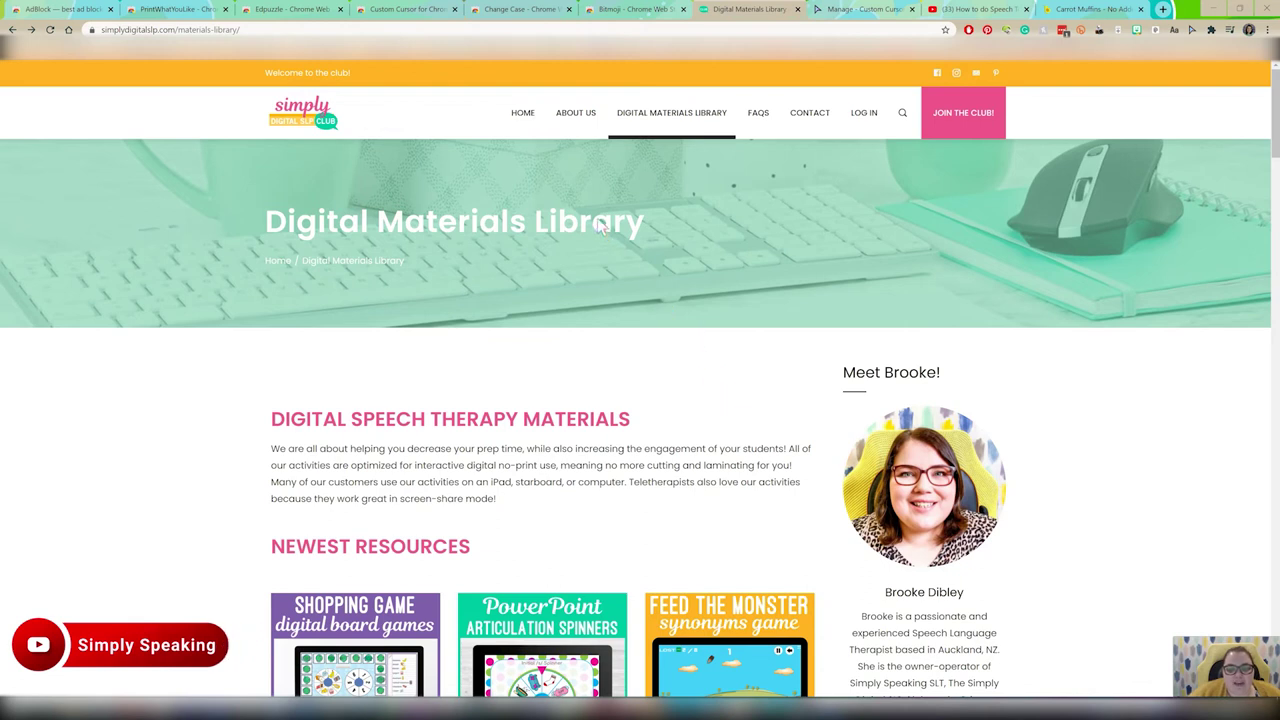
pyautogui.click(372, 9)
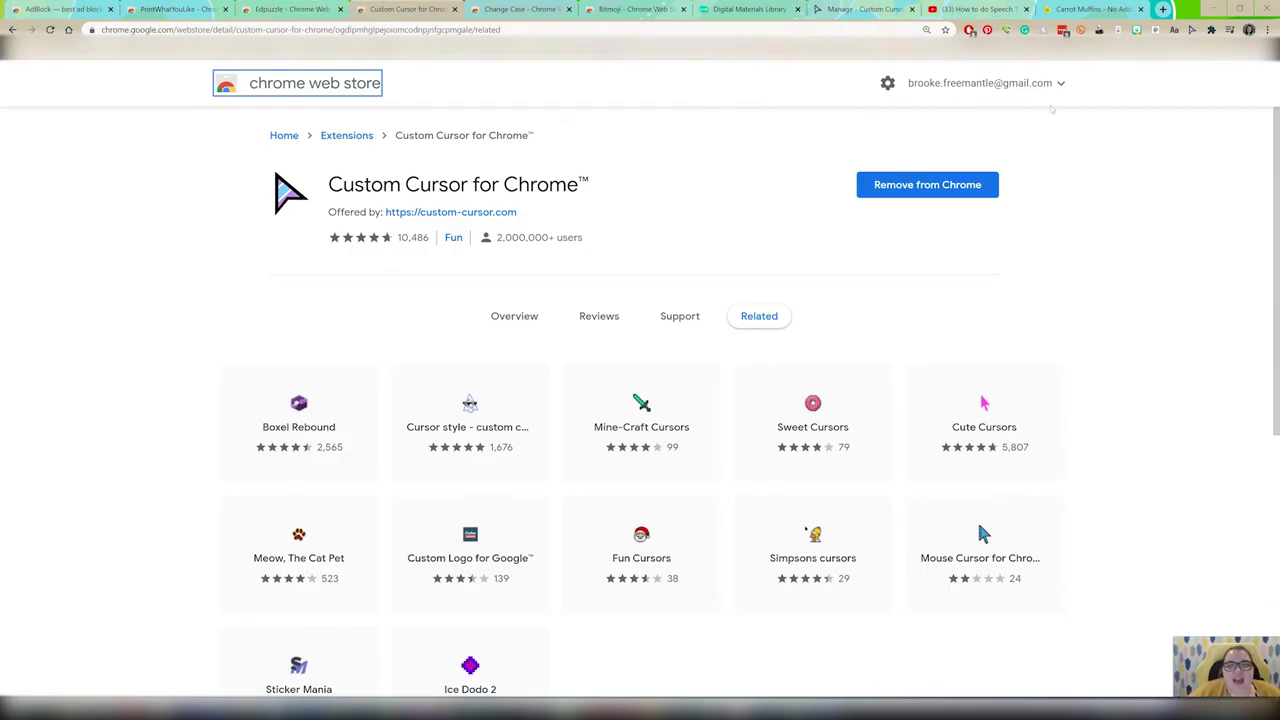
# Set the cursor to the red Lego brick from the Life style collection.
pyautogui.click(1192, 29)
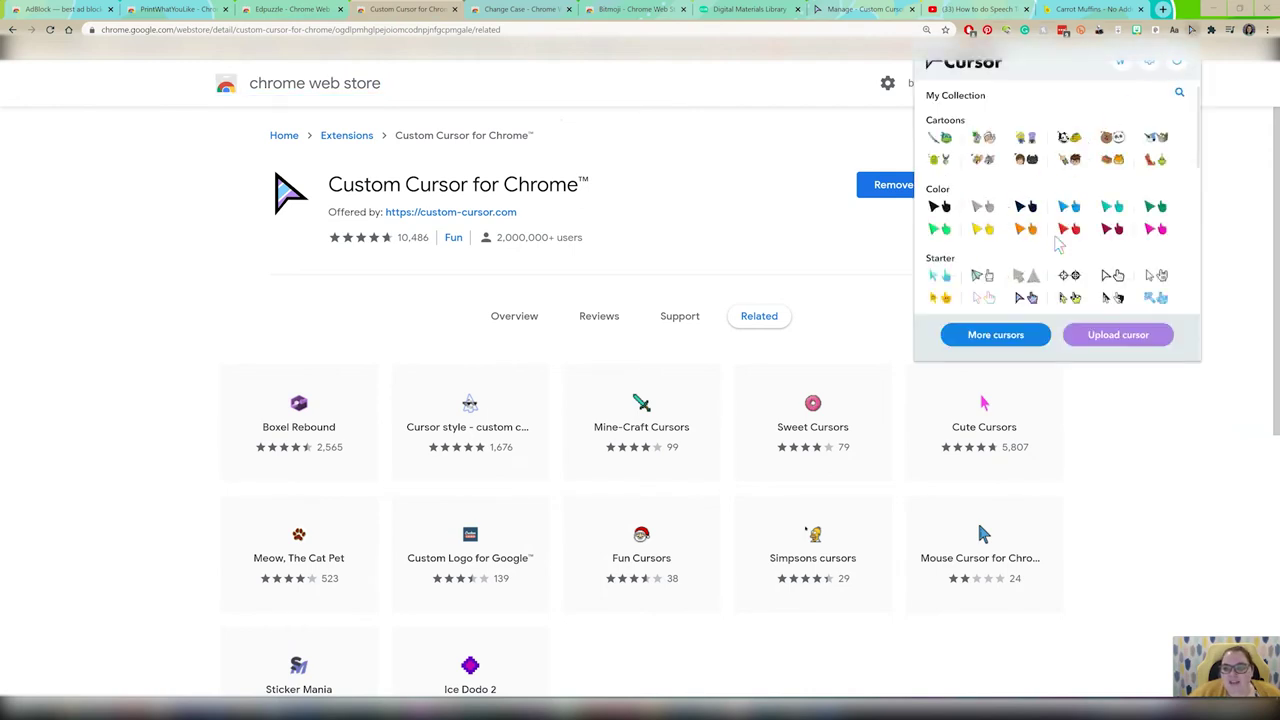
pyautogui.scroll(-1, 1040, 236)
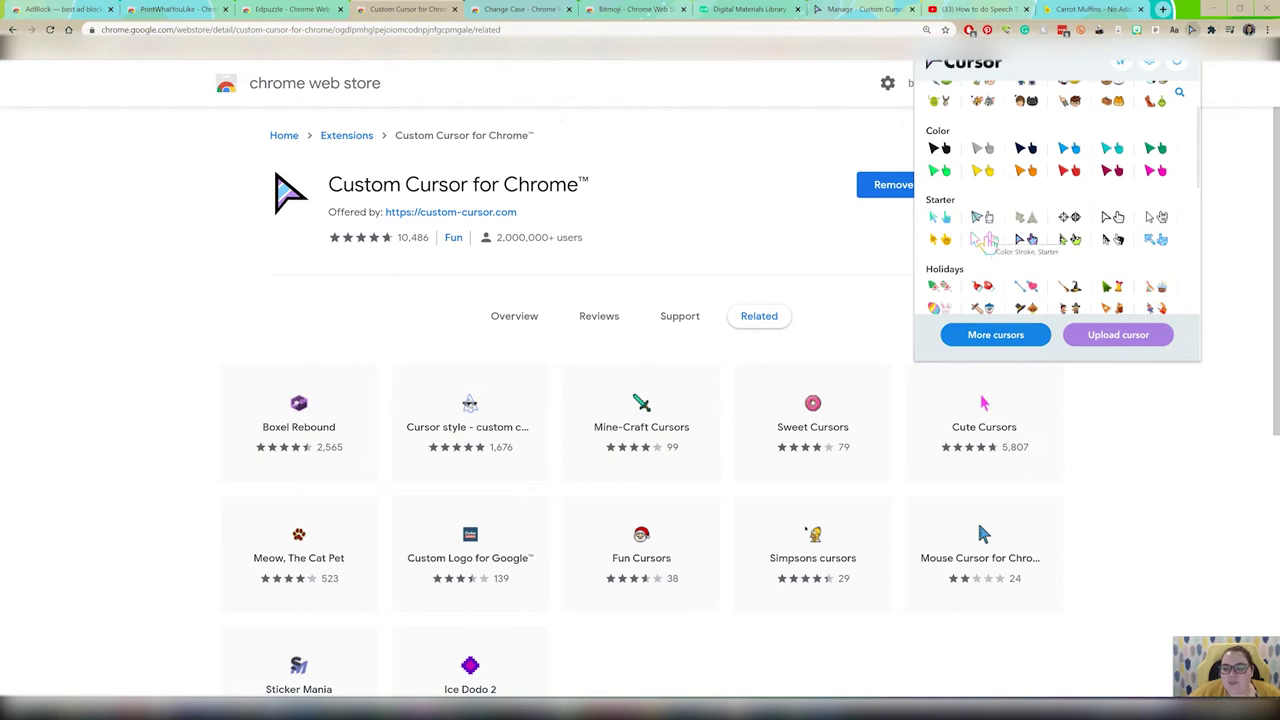
pyautogui.scroll(-2, 983, 240)
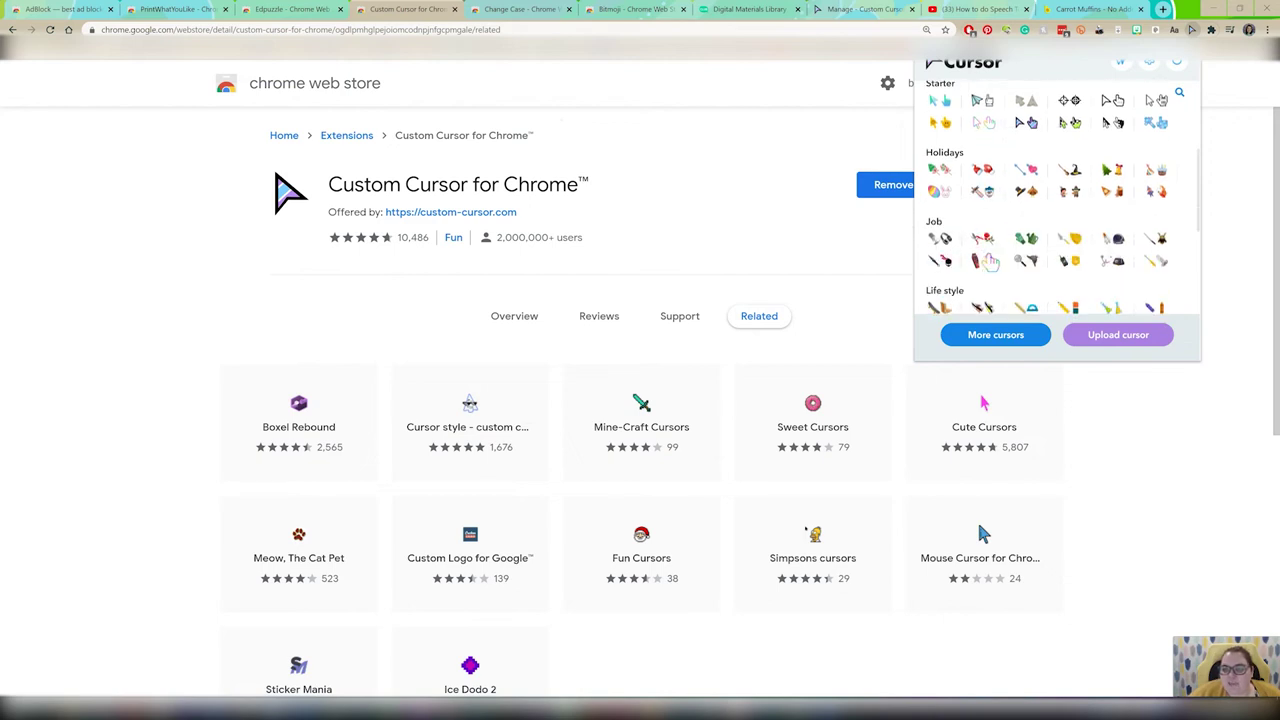
pyautogui.scroll(-2, 1022, 172)
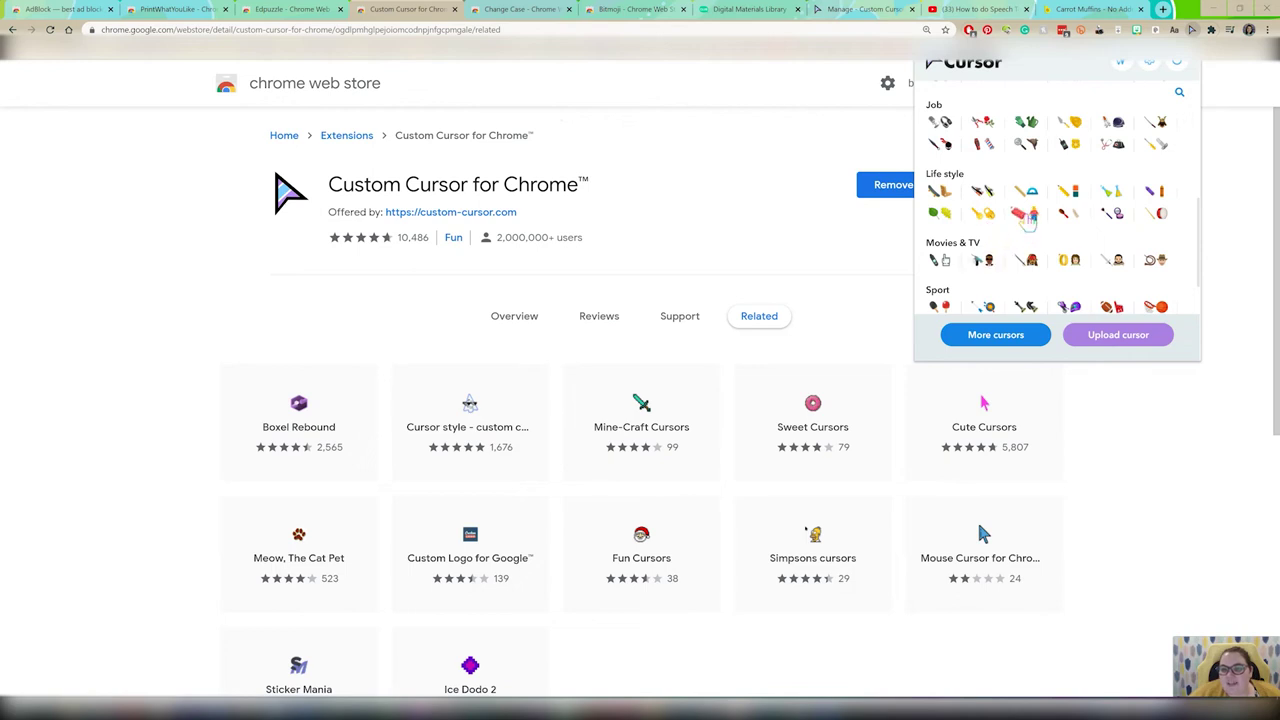
pyautogui.click(1027, 218)
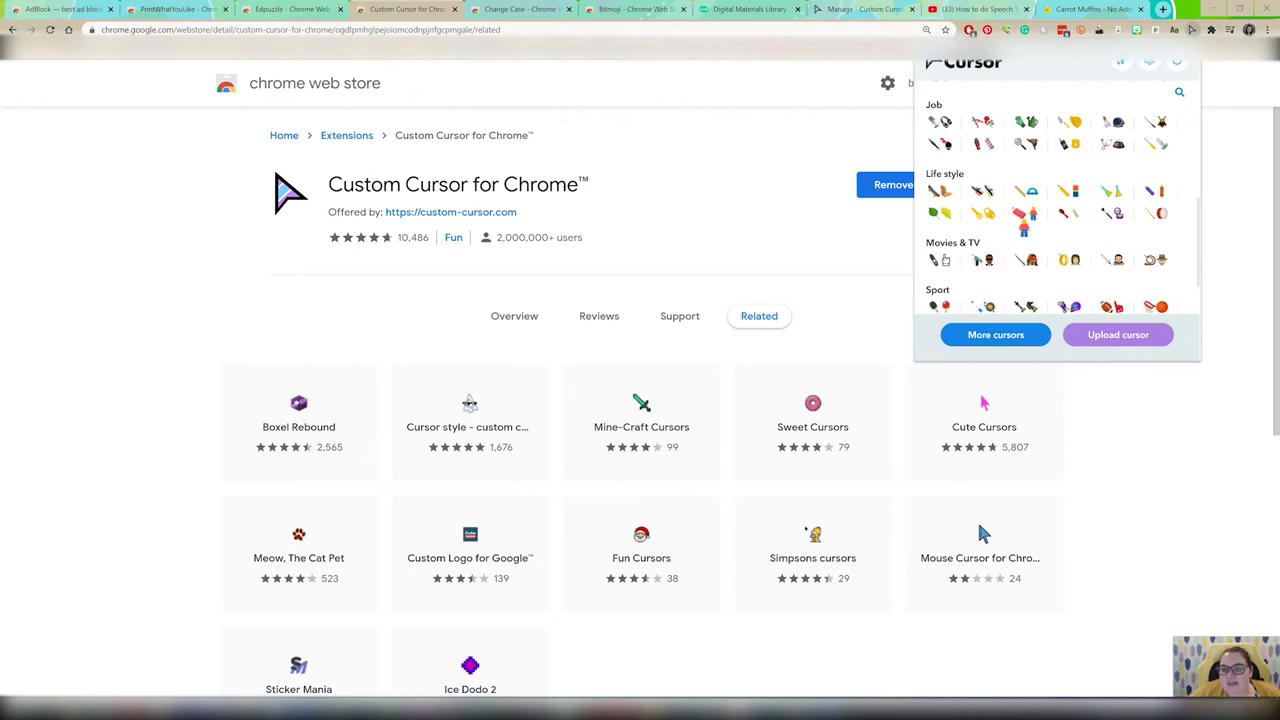
# Open the Custom Cursor Manage page and scroll through collections like Cartoons, Starter and Sport.
pyautogui.click(1176, 78)
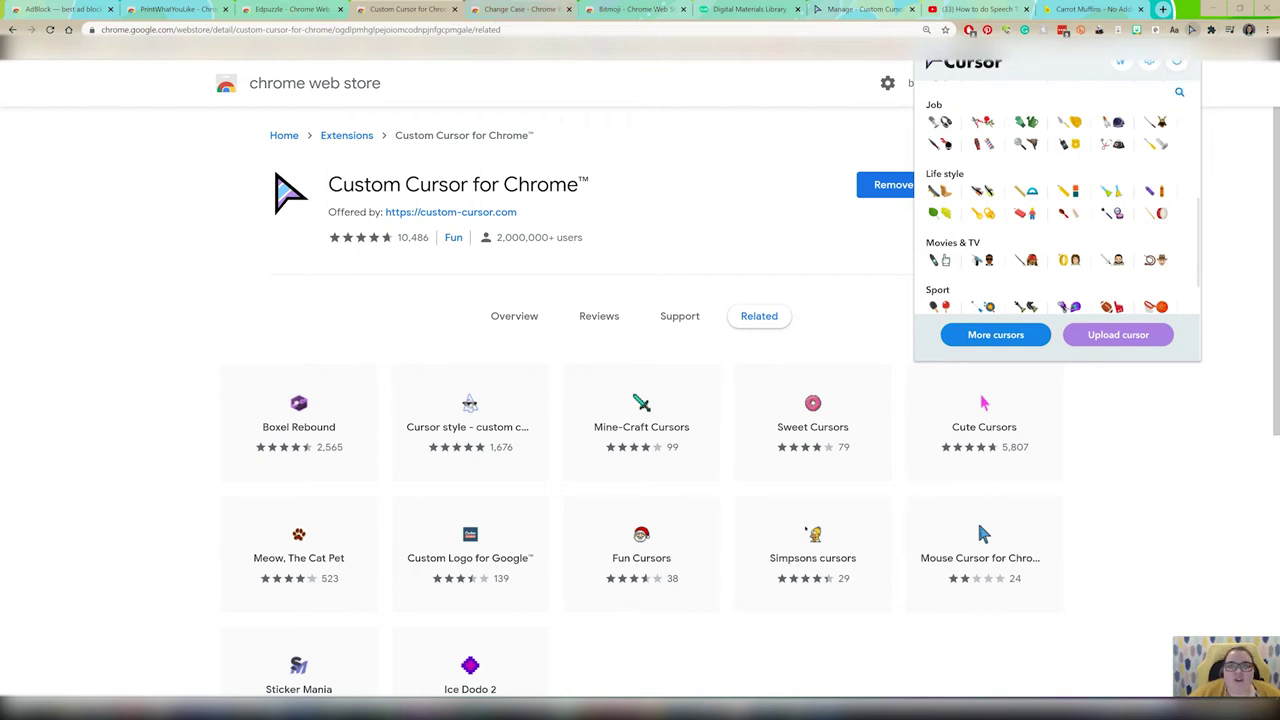
pyautogui.click(862, 9)
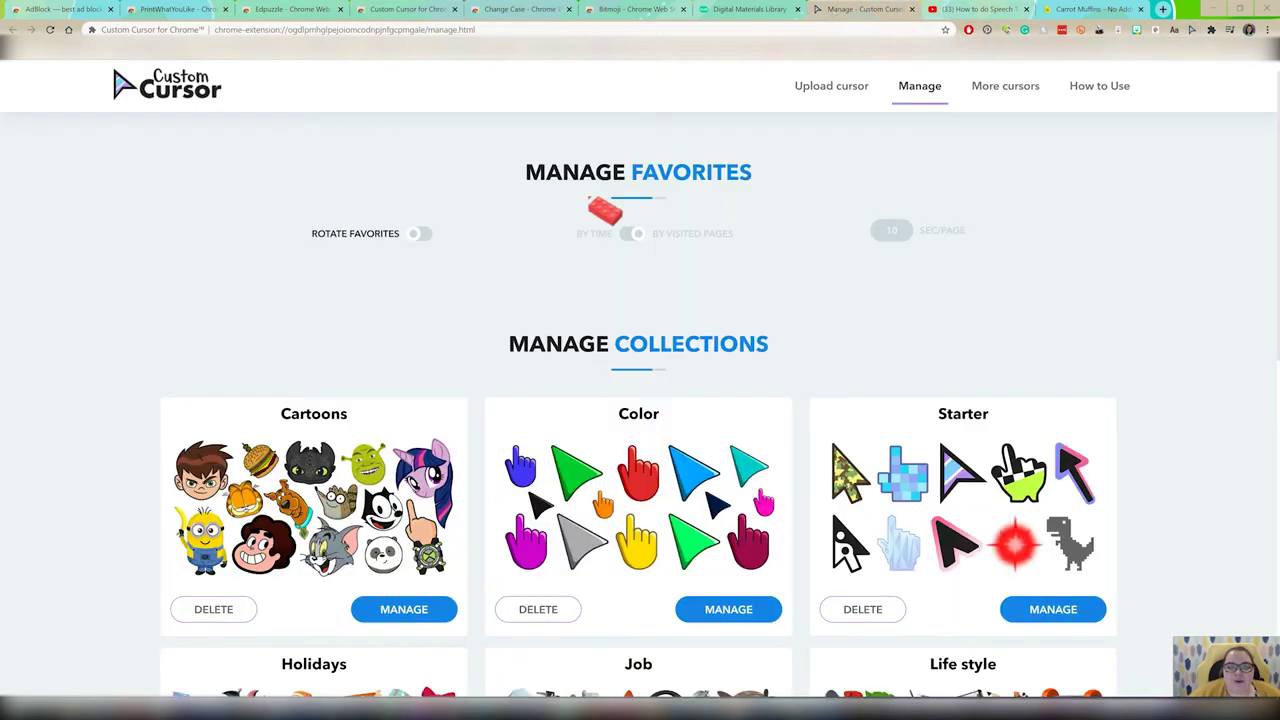
pyautogui.click(730, 9)
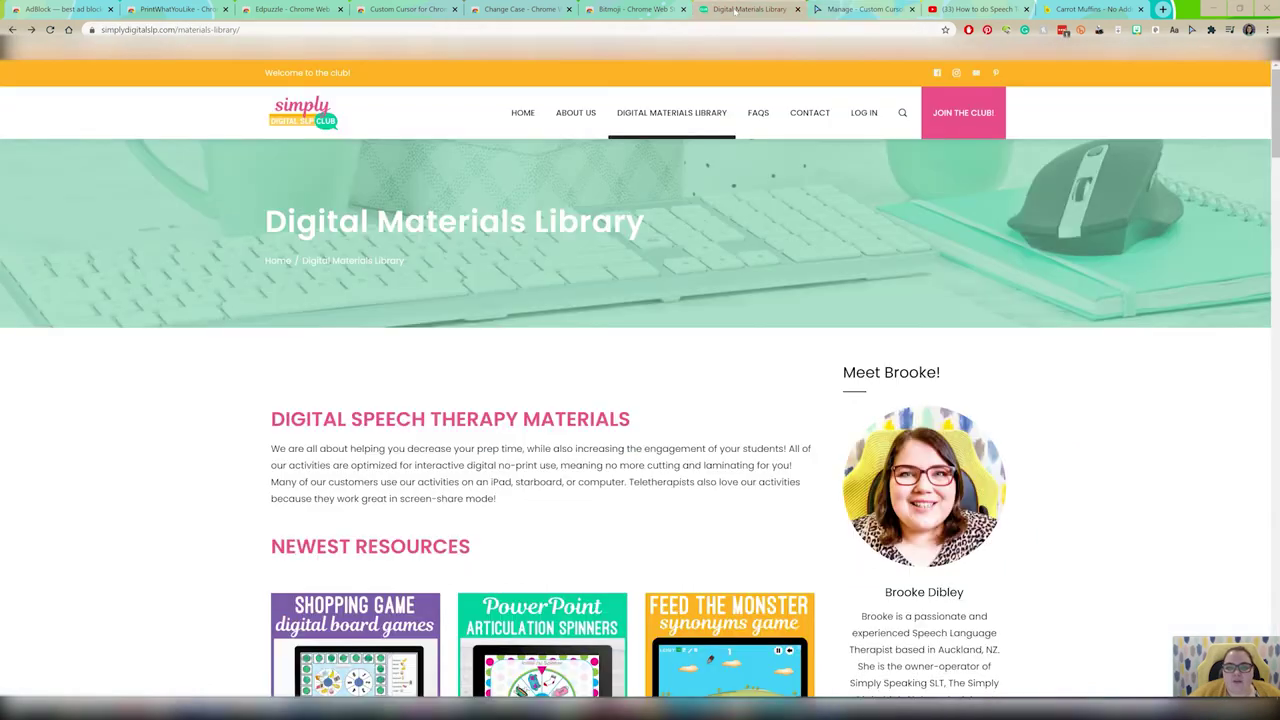
pyautogui.click(840, 9)
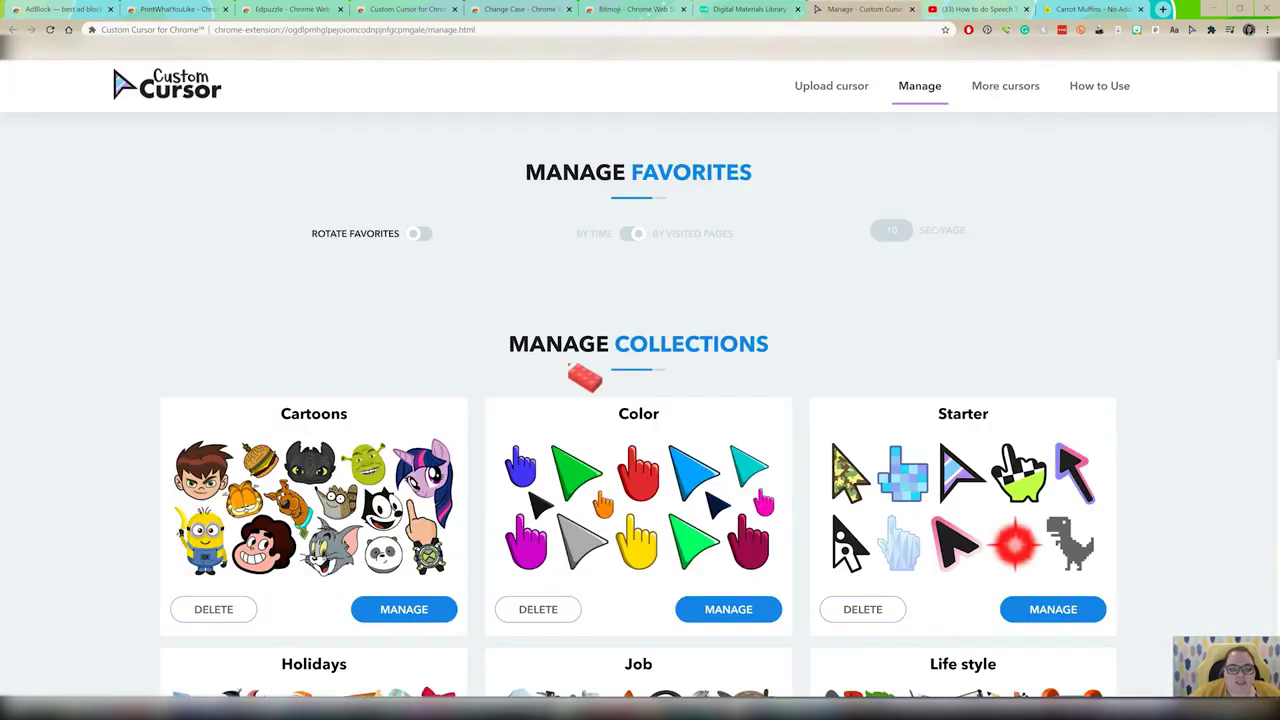
pyautogui.scroll(-3, 575, 380)
pyautogui.scroll(-3, 640, 400)
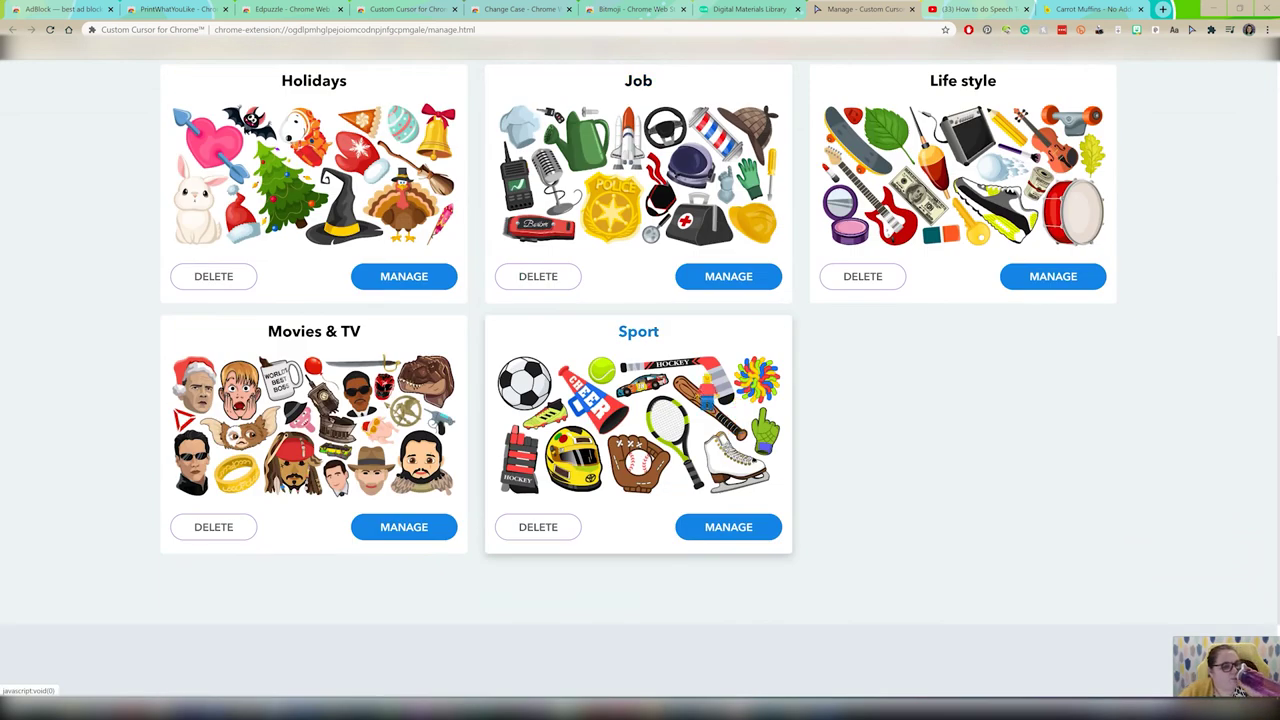
pyautogui.scroll(5, 640, 500)
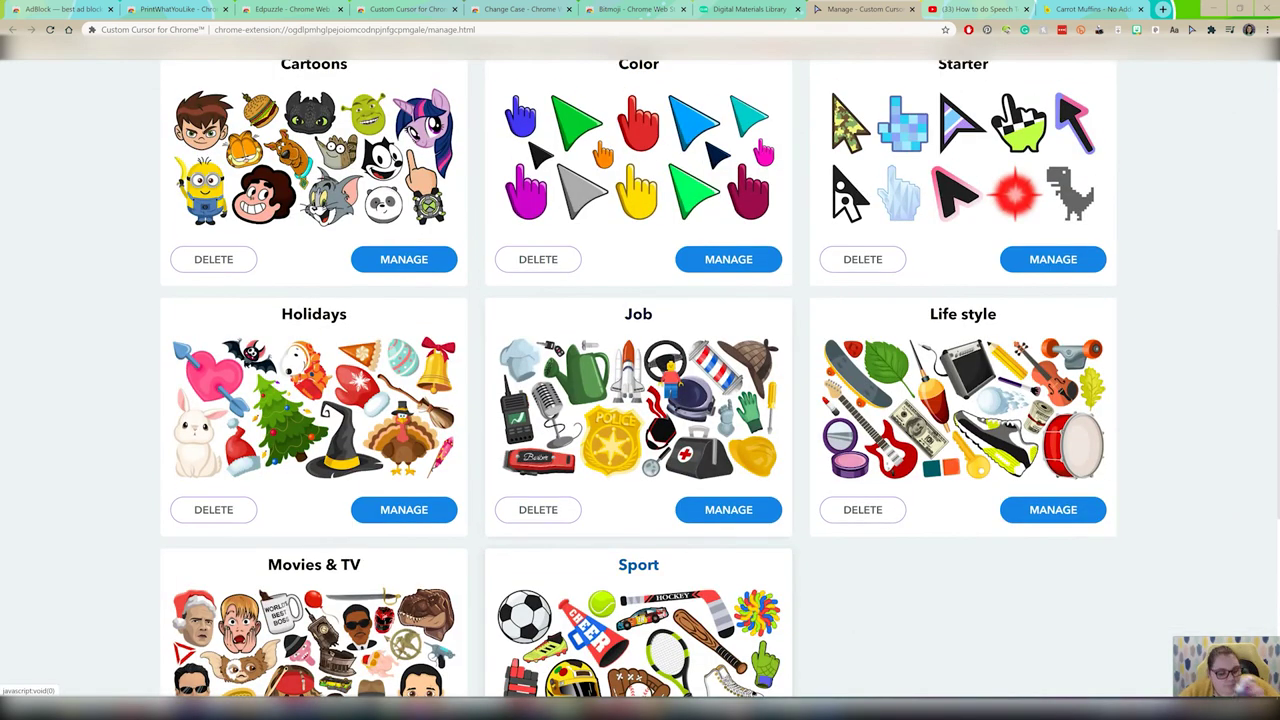
pyautogui.scroll(2, 586, 297)
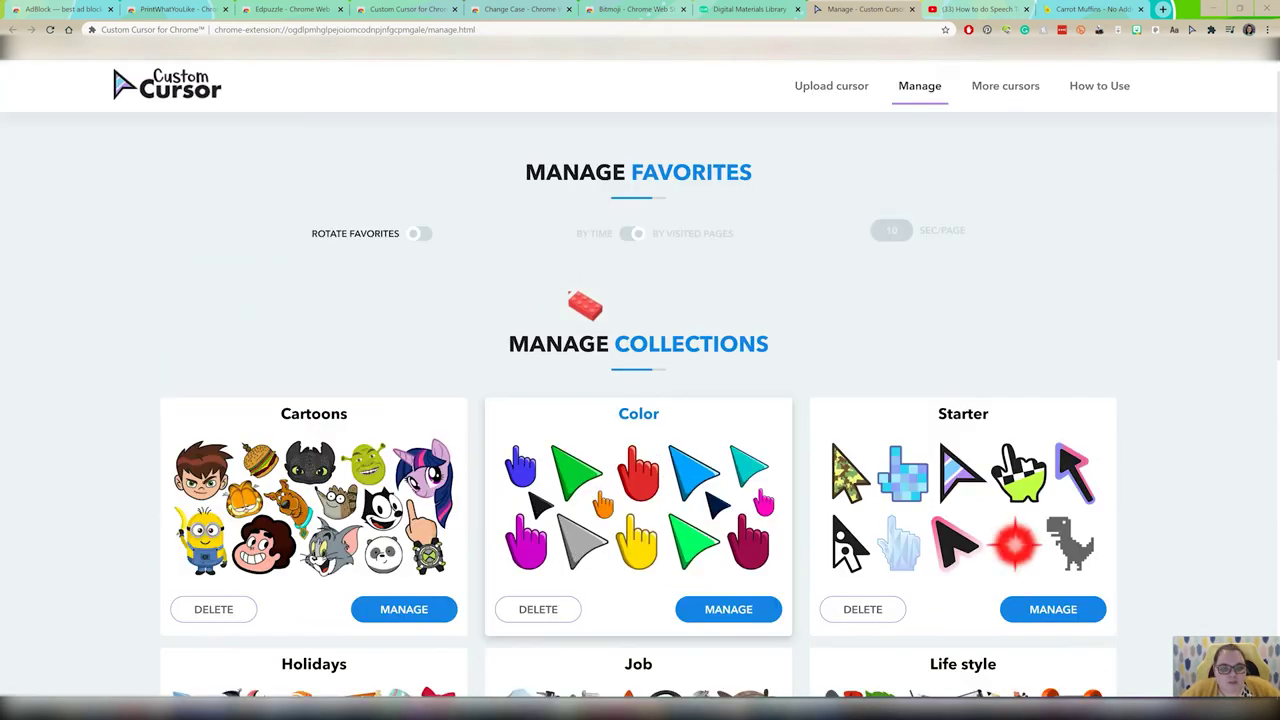
# Go back to the Digital Materials Library and scroll to the Browse All Our Content grid.
pyautogui.click(735, 9)
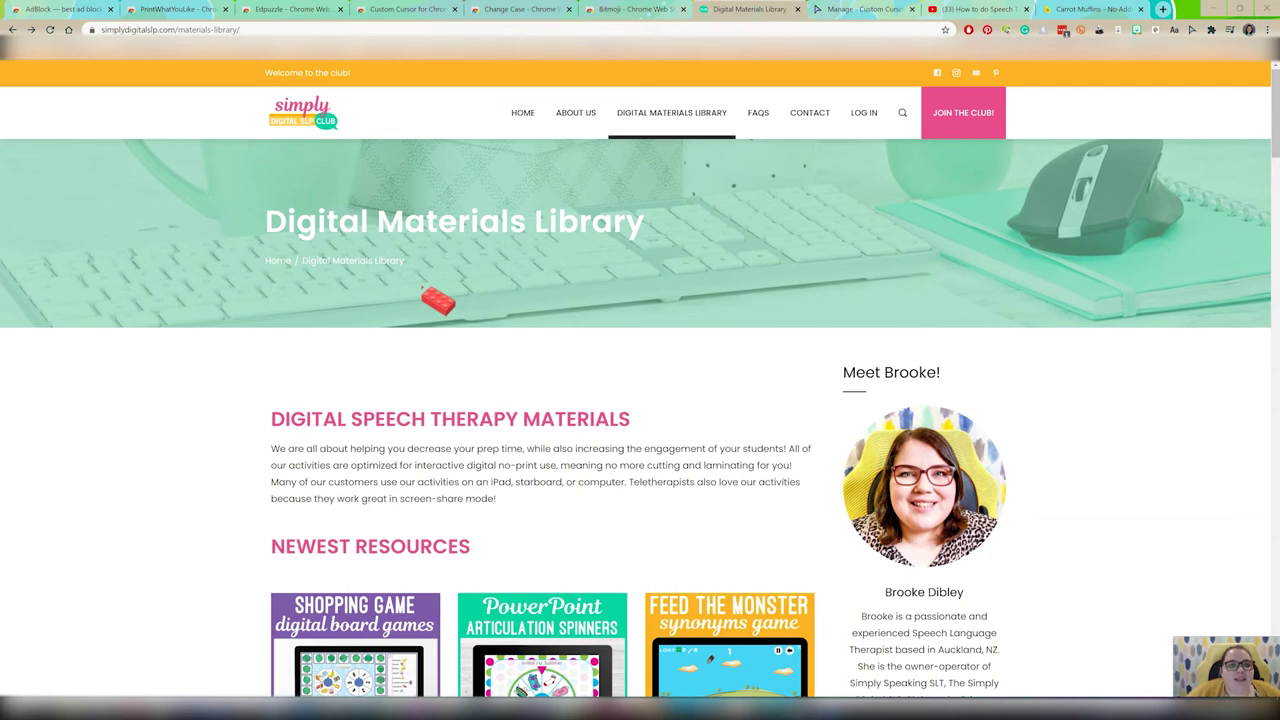
pyautogui.scroll(-4, 437, 300)
pyautogui.scroll(-10, 488, 400)
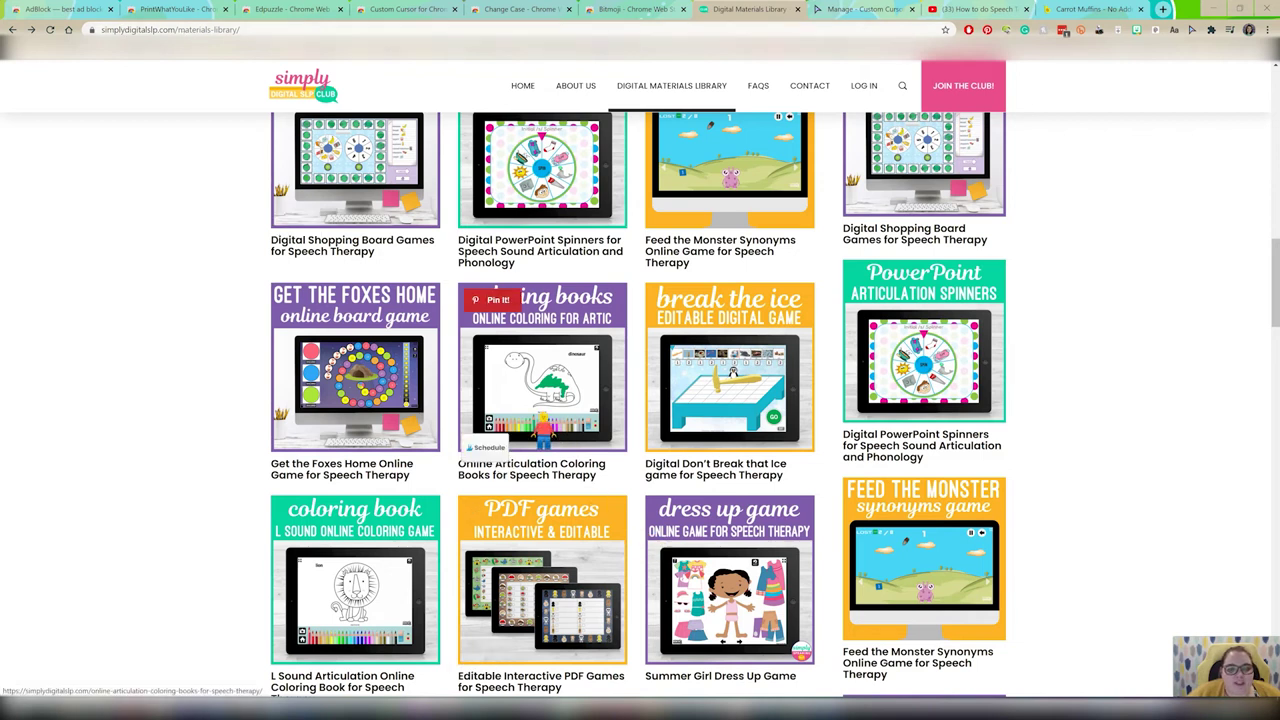
pyautogui.scroll(8, 540, 440)
pyautogui.scroll(6, 543, 432)
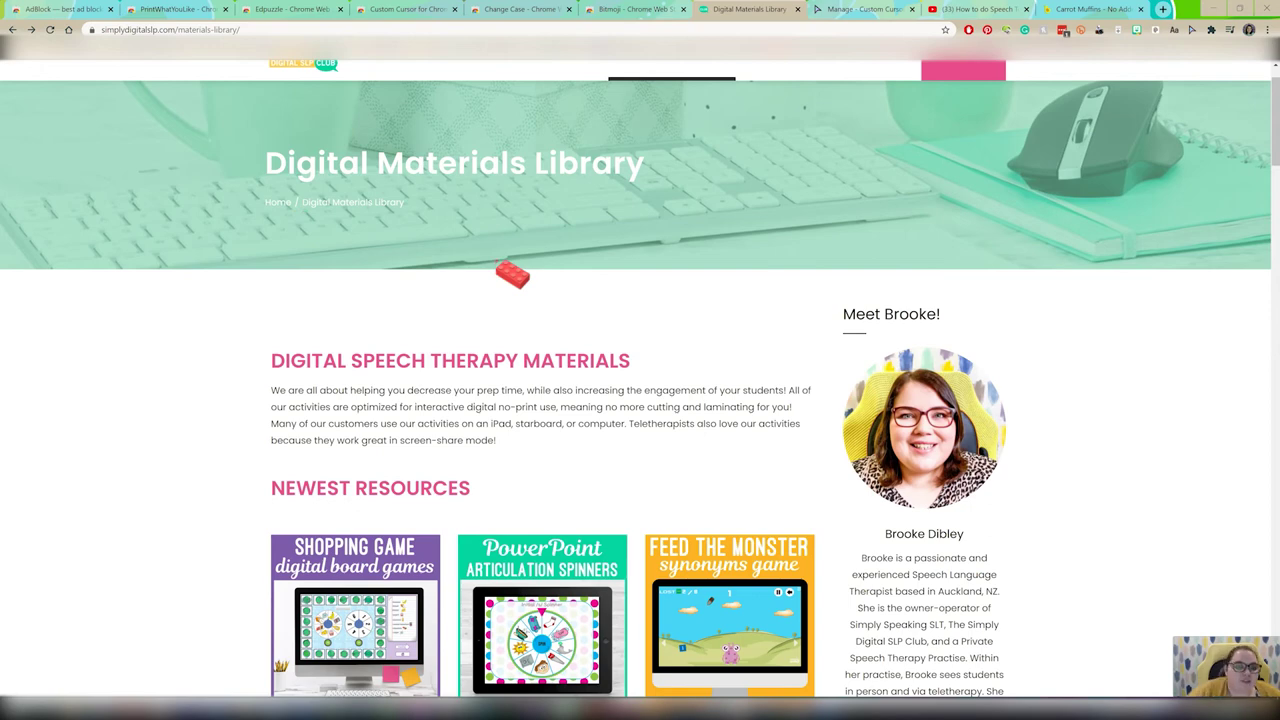
pyautogui.scroll(-7, 530, 400)
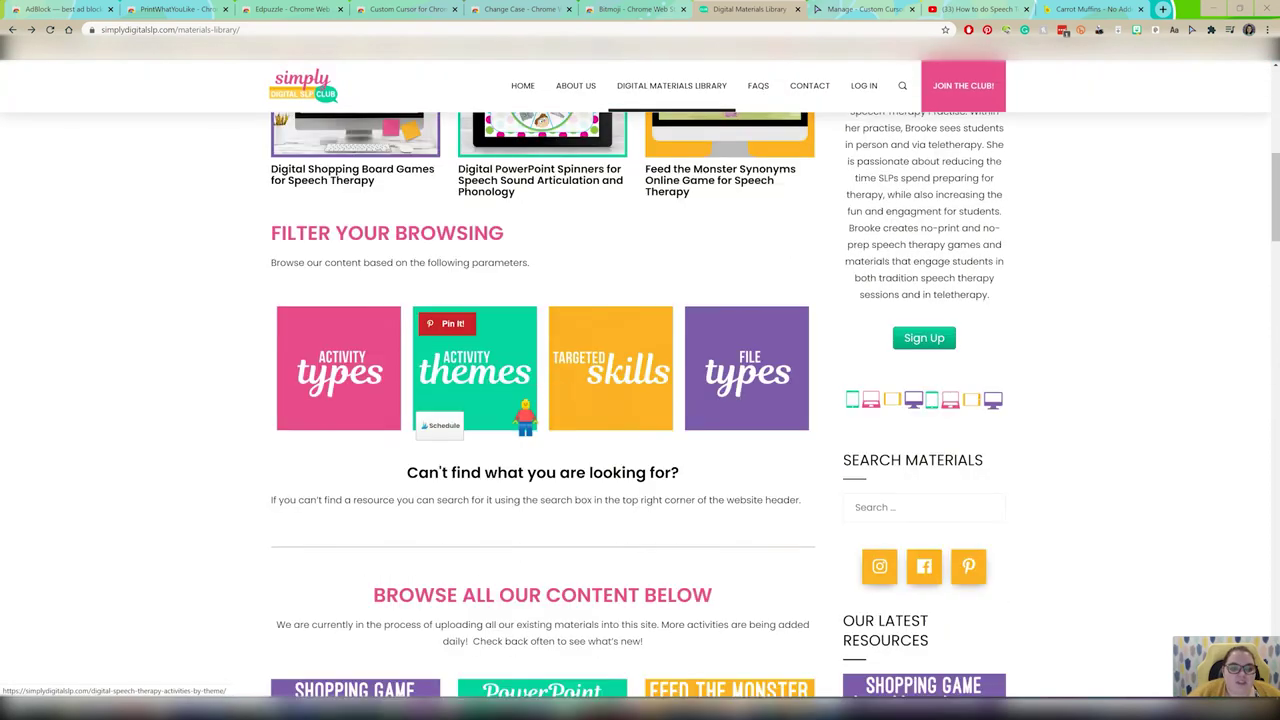
pyautogui.scroll(-2, 563, 457)
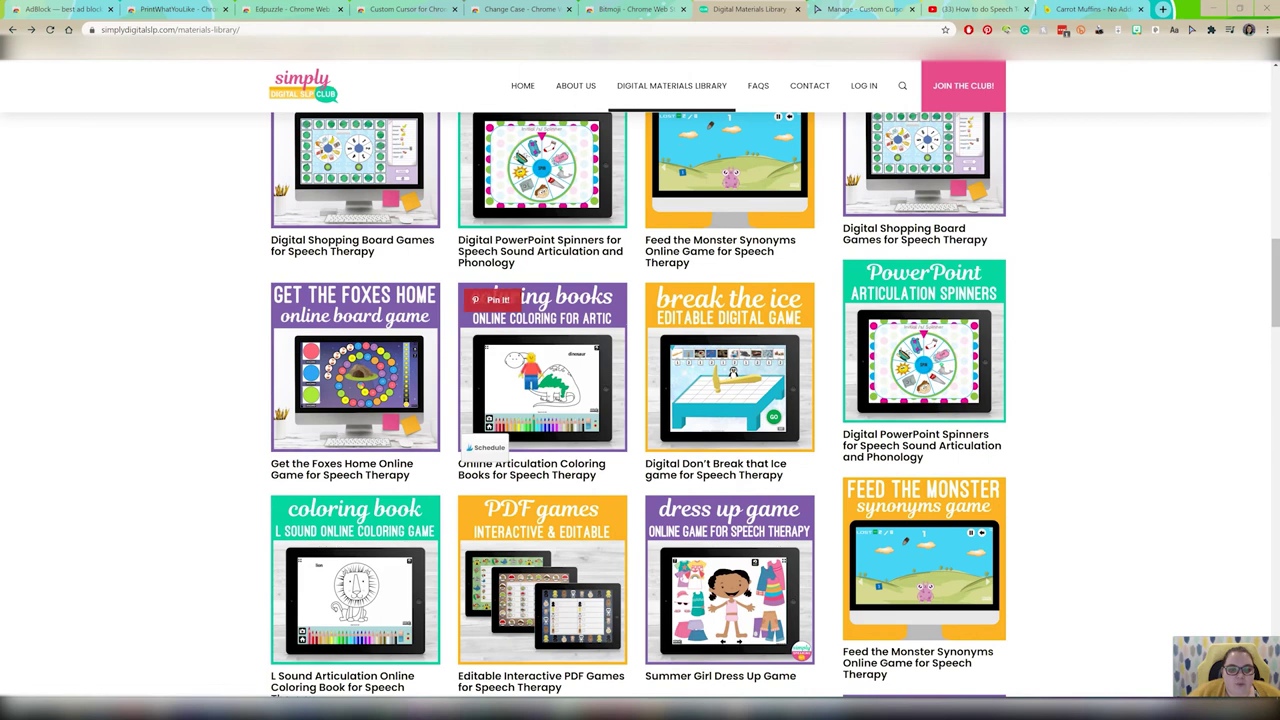
# Open Online Articulation Coloring Books and start the free L Sound coloring book.
pyautogui.click(530, 372)
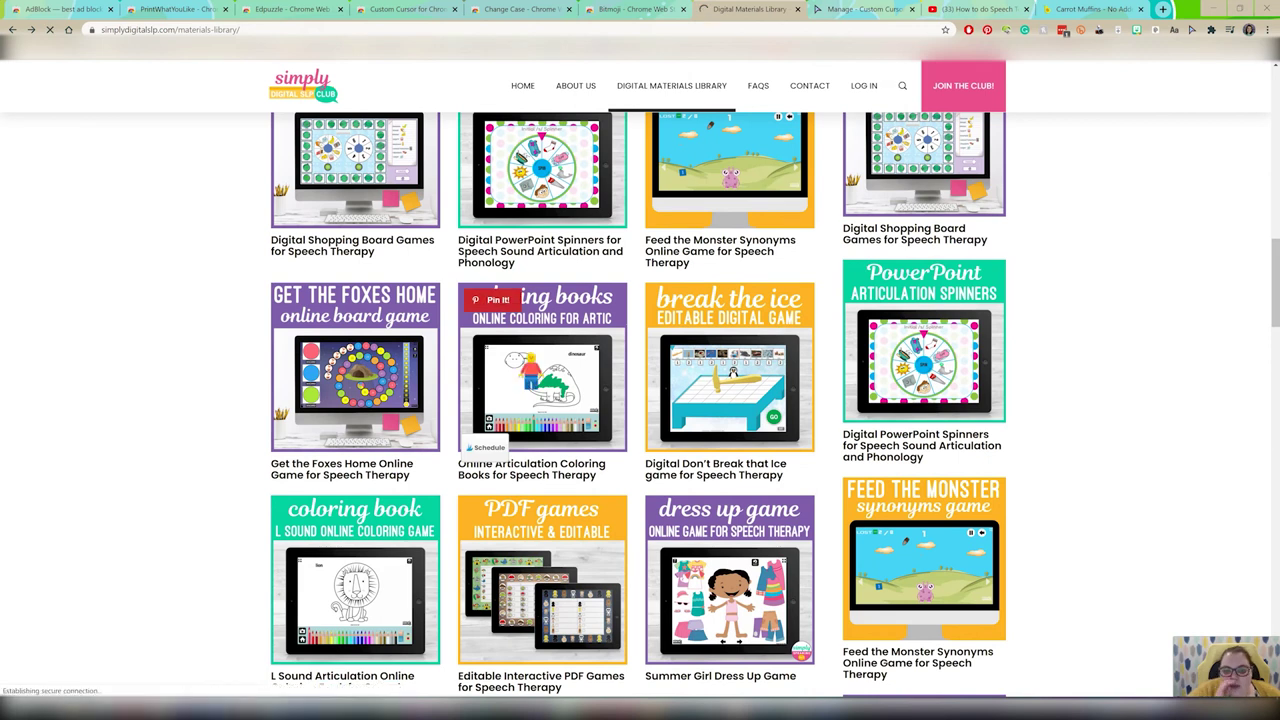
pyautogui.scroll(-1, 430, 432)
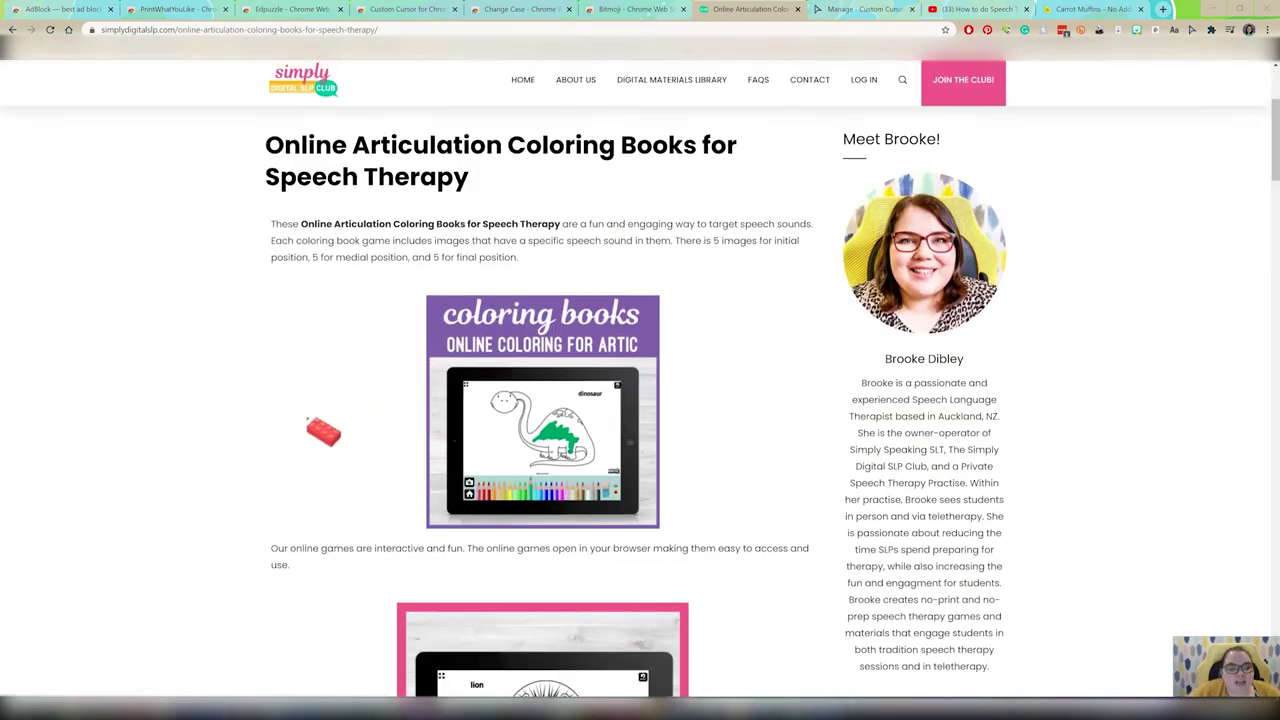
pyautogui.scroll(-2, 266, 491)
pyautogui.scroll(-13, 266, 491)
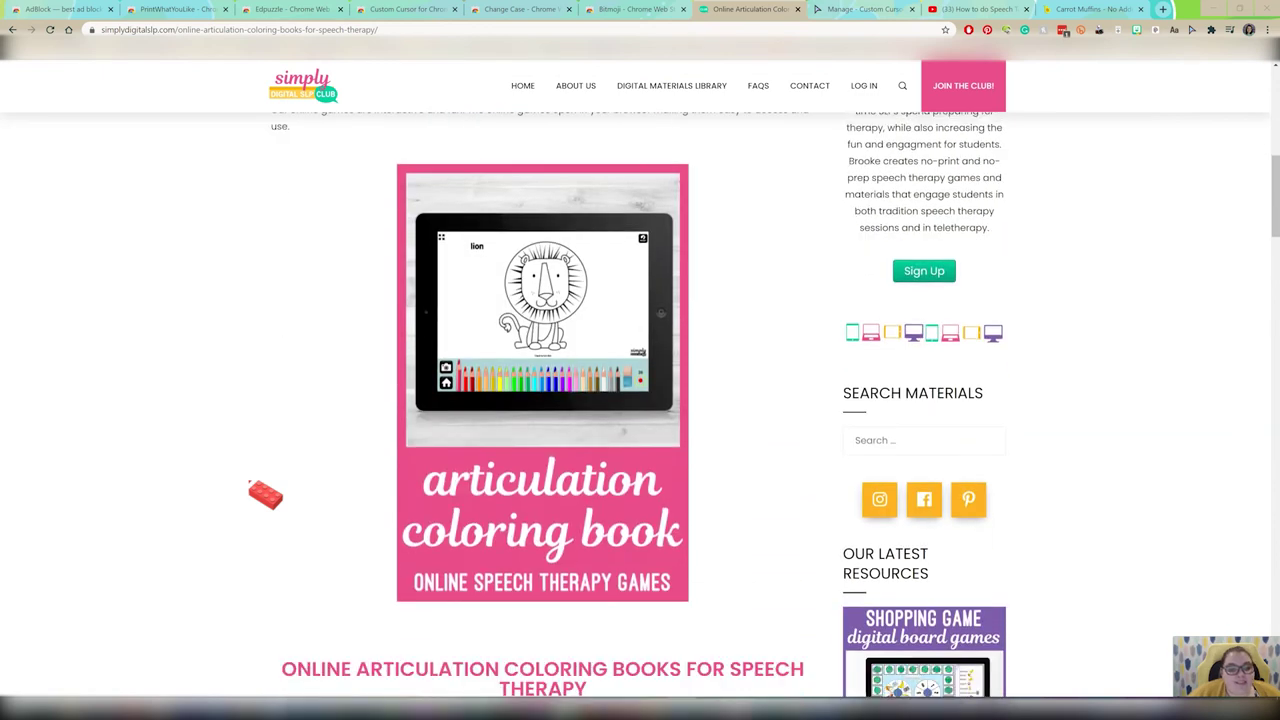
pyautogui.scroll(-4, 266, 491)
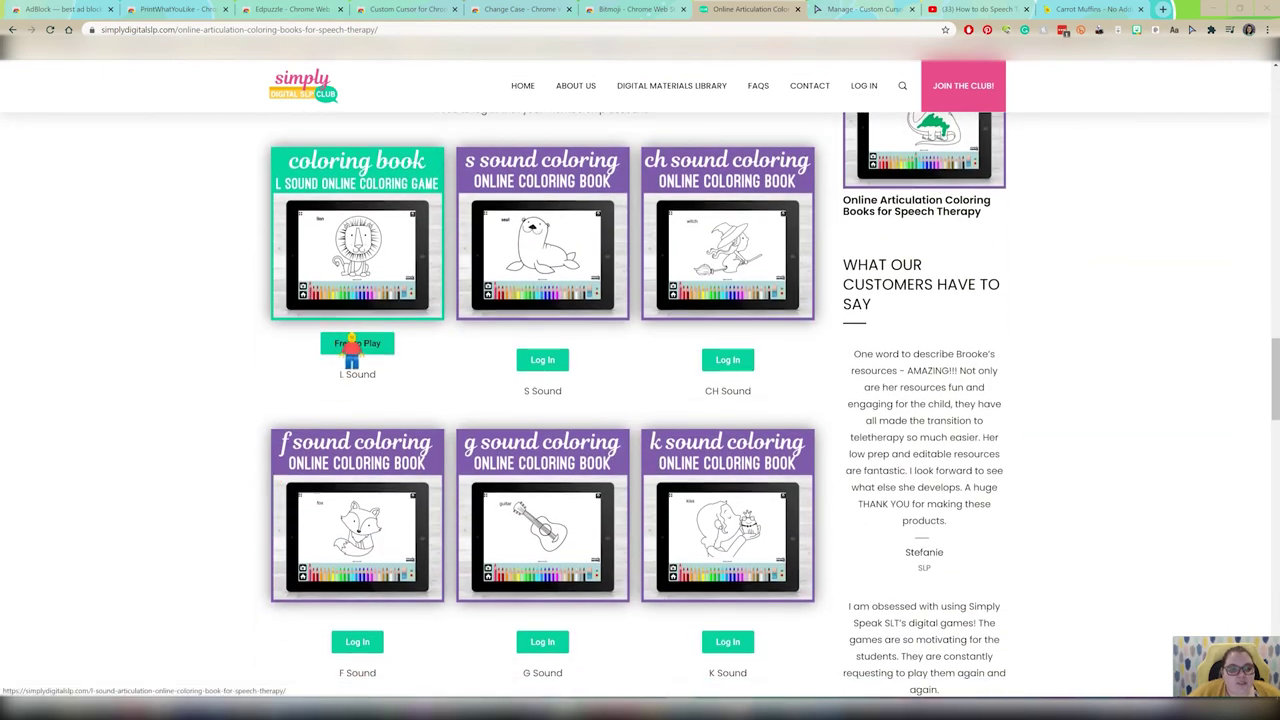
pyautogui.click(352, 345)
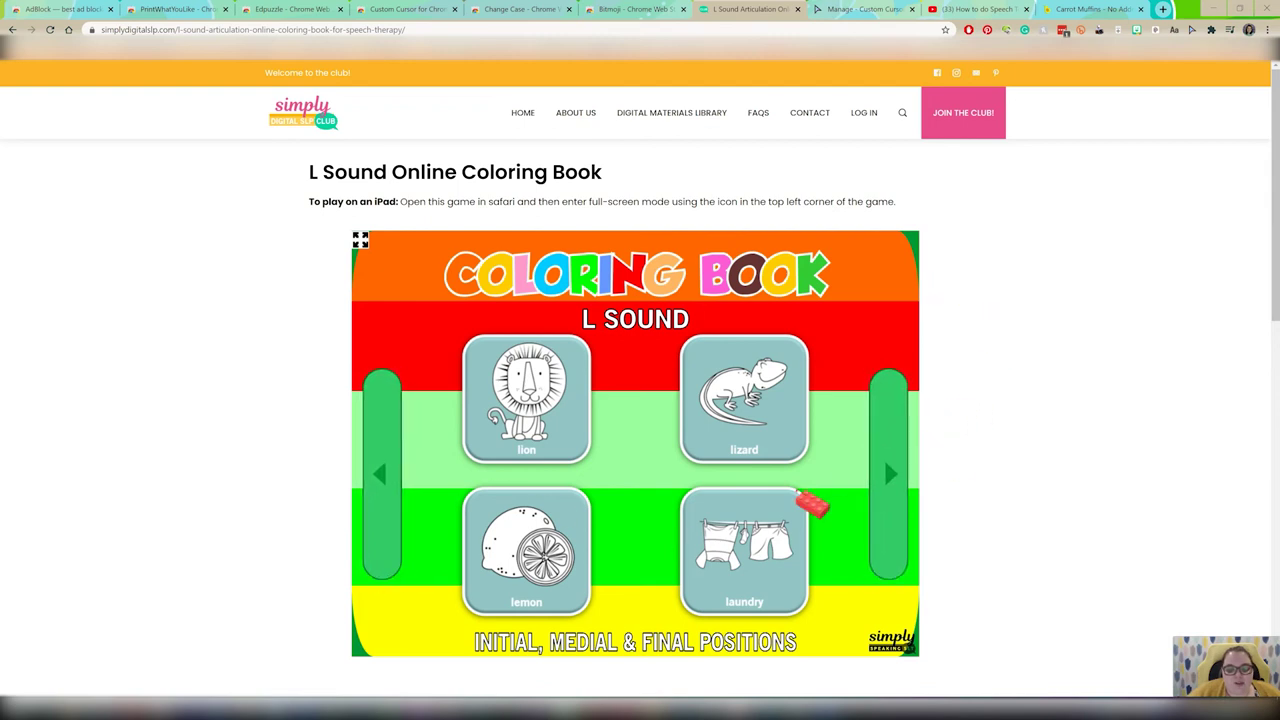
# Open the laundry picture and switch the custom cursor to the 'pen' style.
pyautogui.click(777, 540)
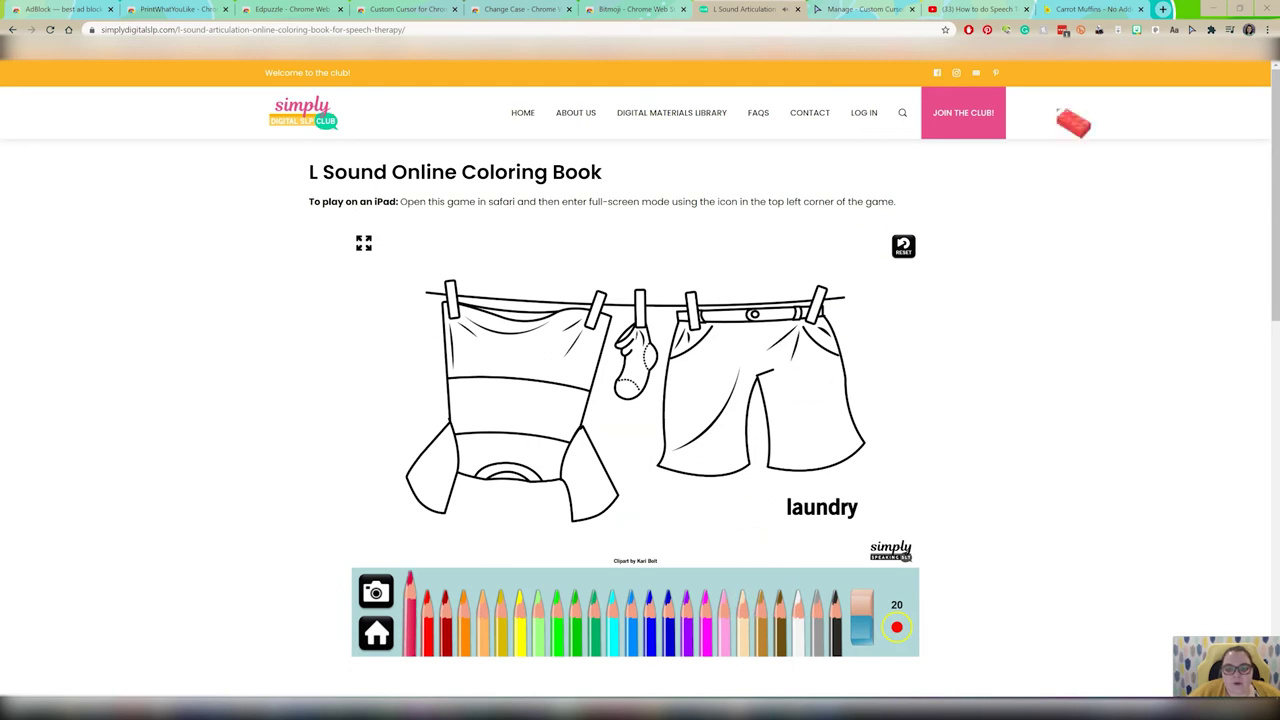
pyautogui.click(1192, 29)
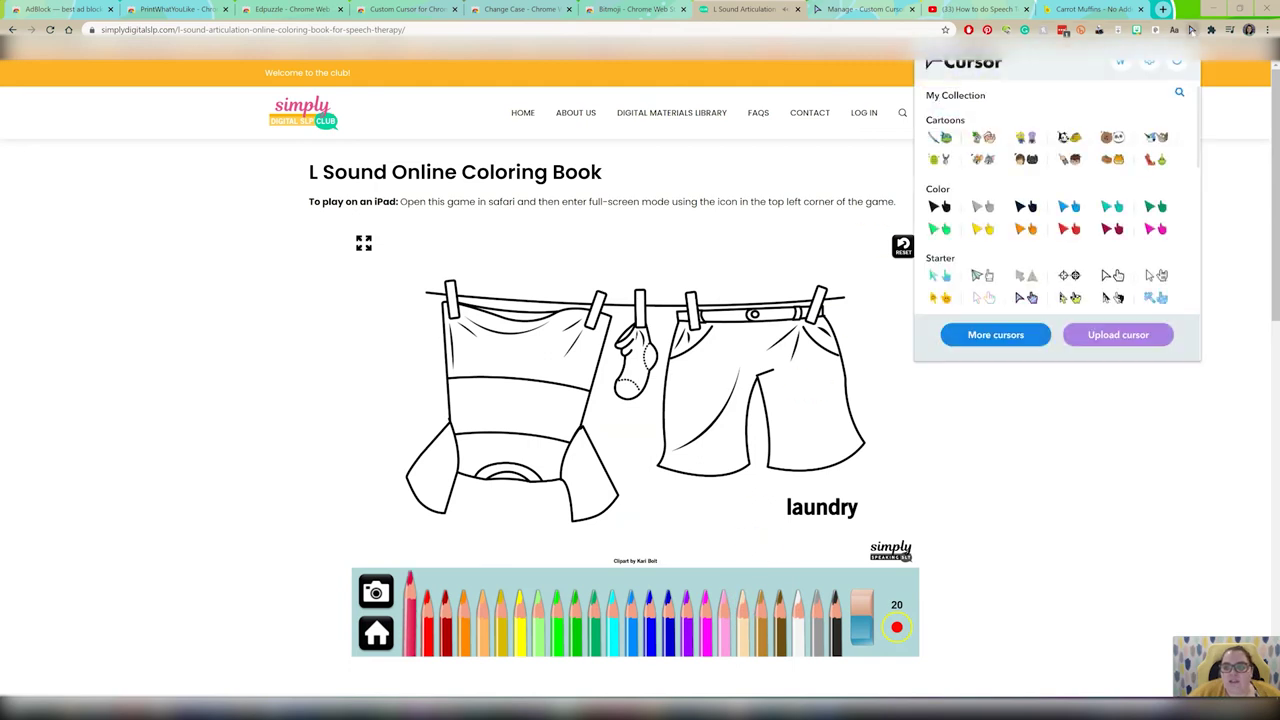
pyautogui.click(1046, 94)
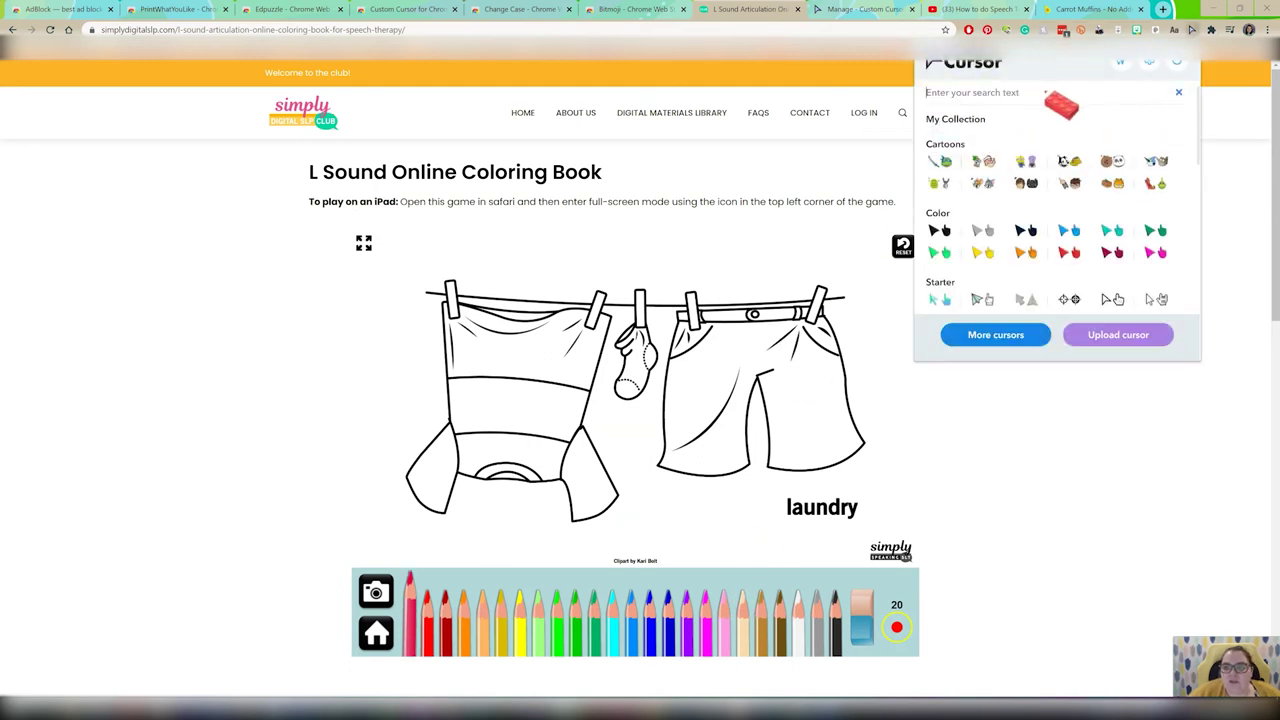
pyautogui.write('pen')
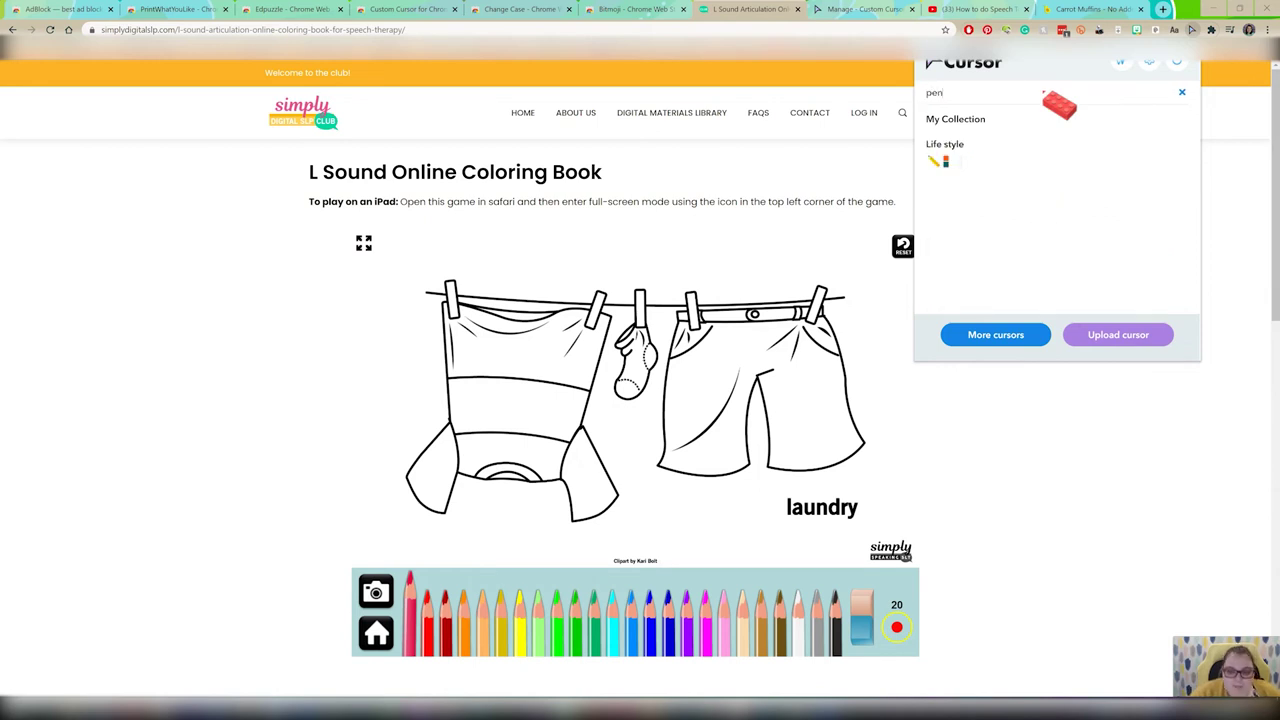
pyautogui.click(930, 166)
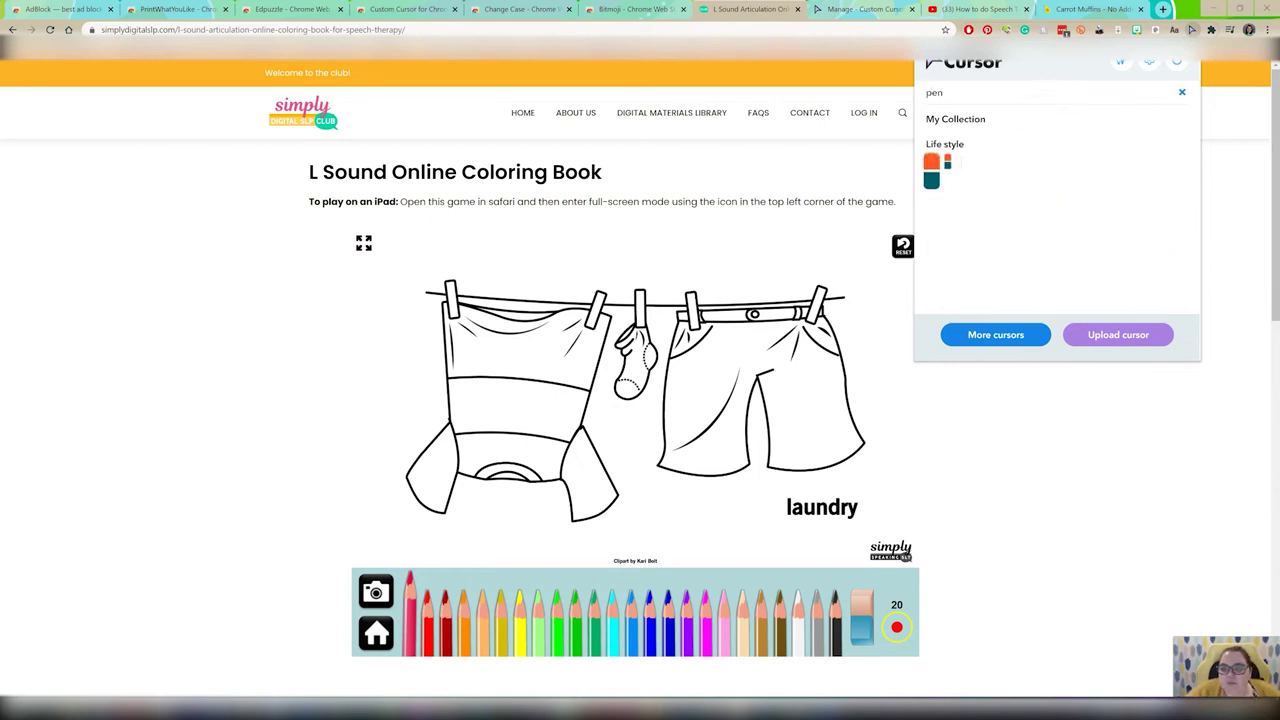
pyautogui.click(1208, 140)
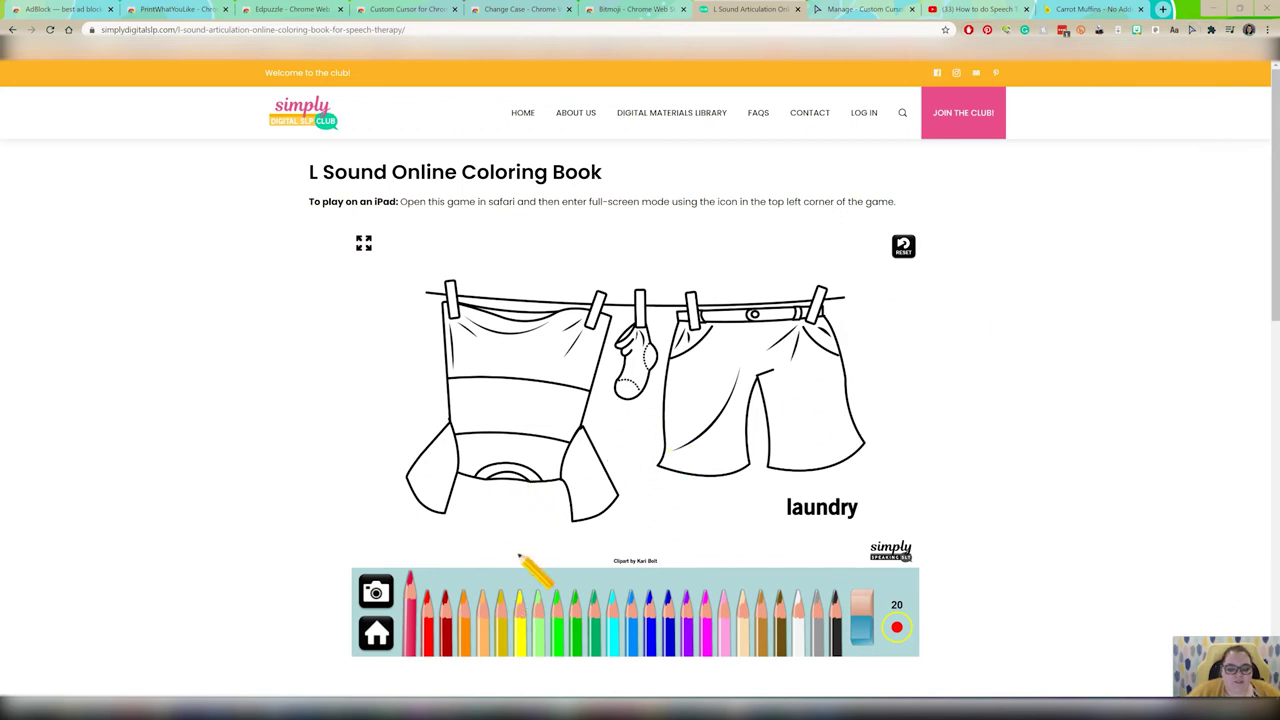
# Colour a pink patch on the shirt, raising the brush size to 30.
pyautogui.click(706, 610)
pyautogui.moveTo(534, 405)
pyautogui.mouseDown()
pyautogui.moveTo(510, 405)
pyautogui.moveTo(548, 406)
pyautogui.mouseUp()
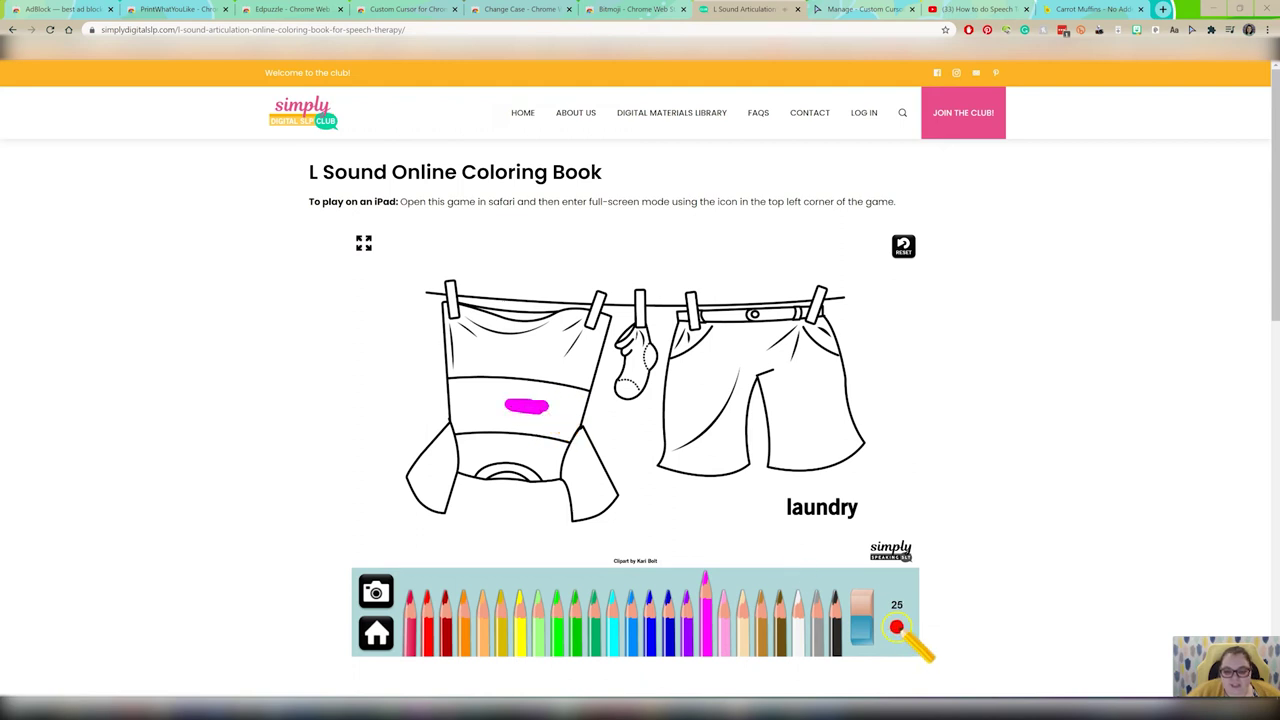
pyautogui.click(894, 622)
pyautogui.moveTo(508, 410)
pyautogui.mouseDown()
pyautogui.moveTo(532, 414)
pyautogui.moveTo(488, 418)
pyautogui.moveTo(548, 418)
pyautogui.moveTo(482, 396)
pyautogui.moveTo(514, 396)
pyautogui.mouseUp()
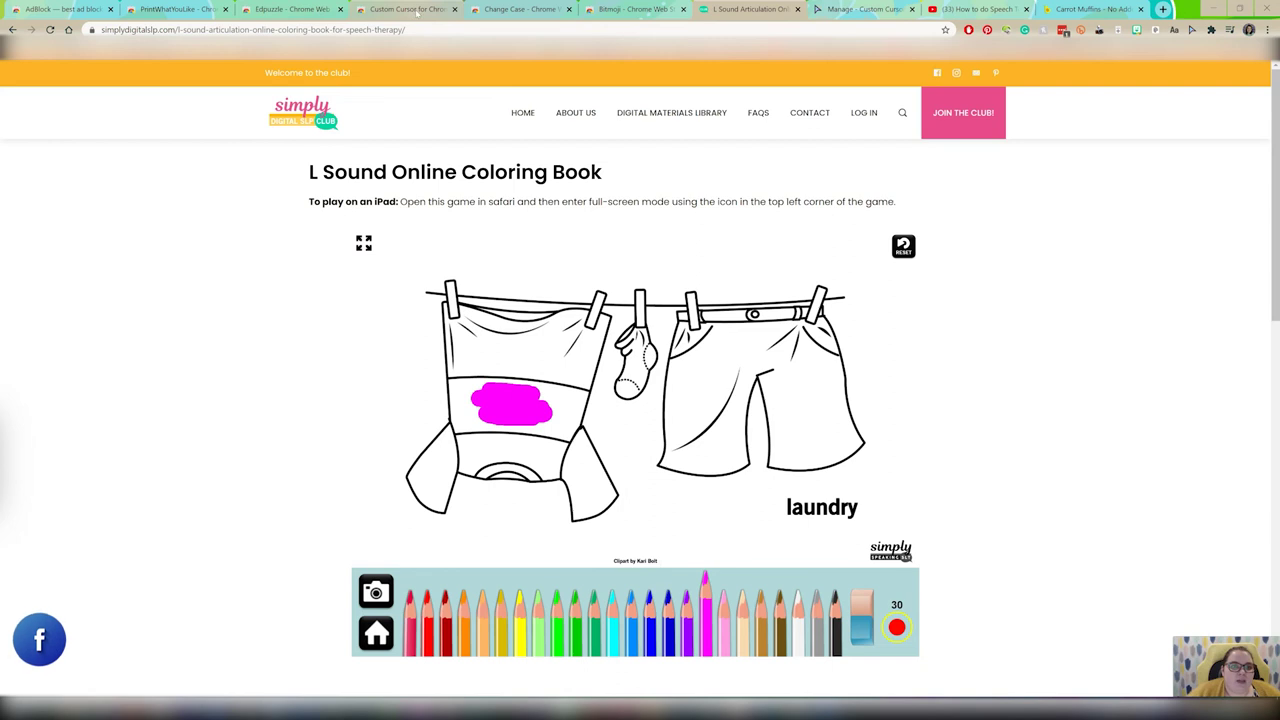
# View the Custom Cursor for Chrome and Change Case store pages.
pyautogui.click(418, 9)
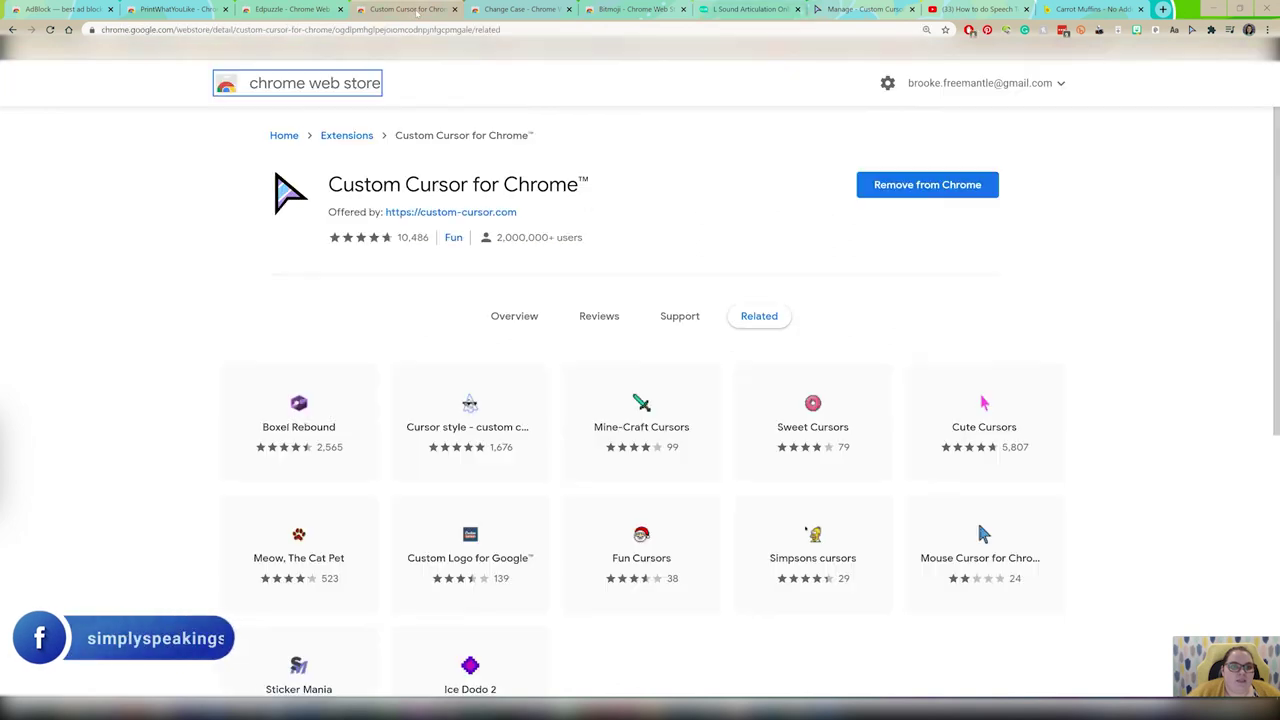
pyautogui.click(513, 9)
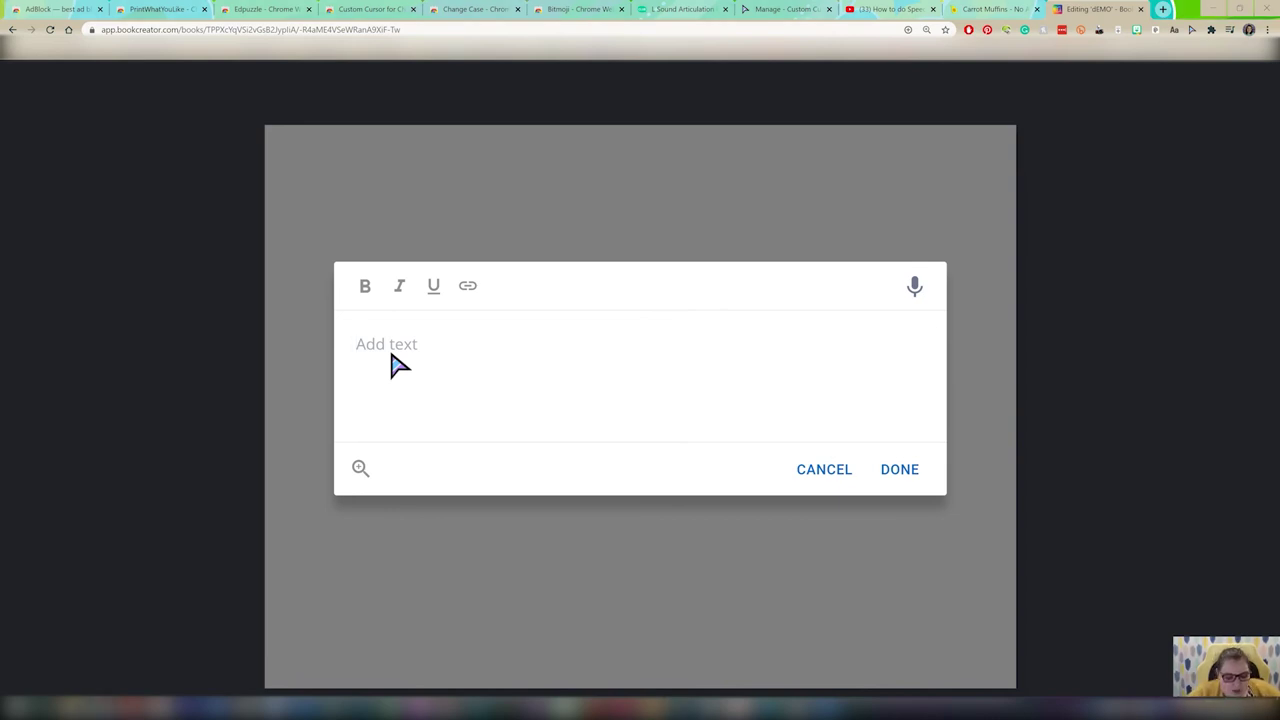
# Type 'GO AWAY SAID THE BOY', select the line and convert it to lowercase.
pyautogui.write('GO AWAY SAID THE BOY')
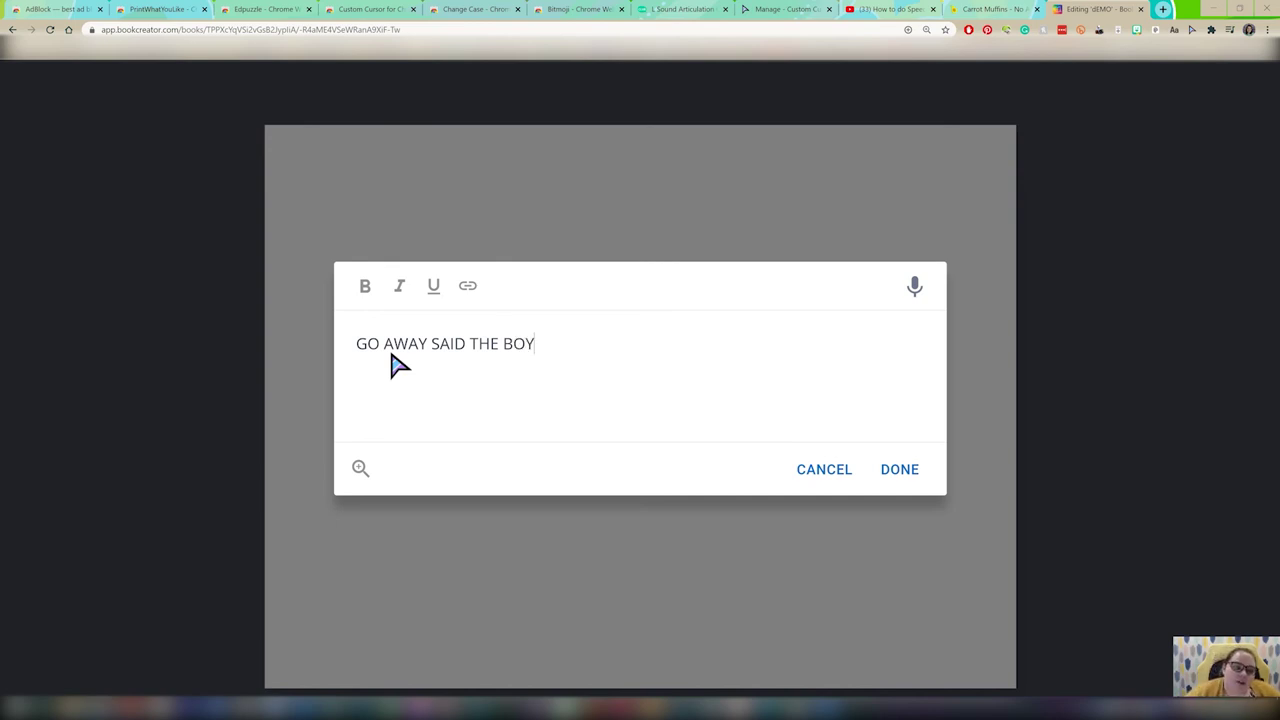
pyautogui.doubleClick(395, 355)
pyautogui.tripleClick(405, 350)
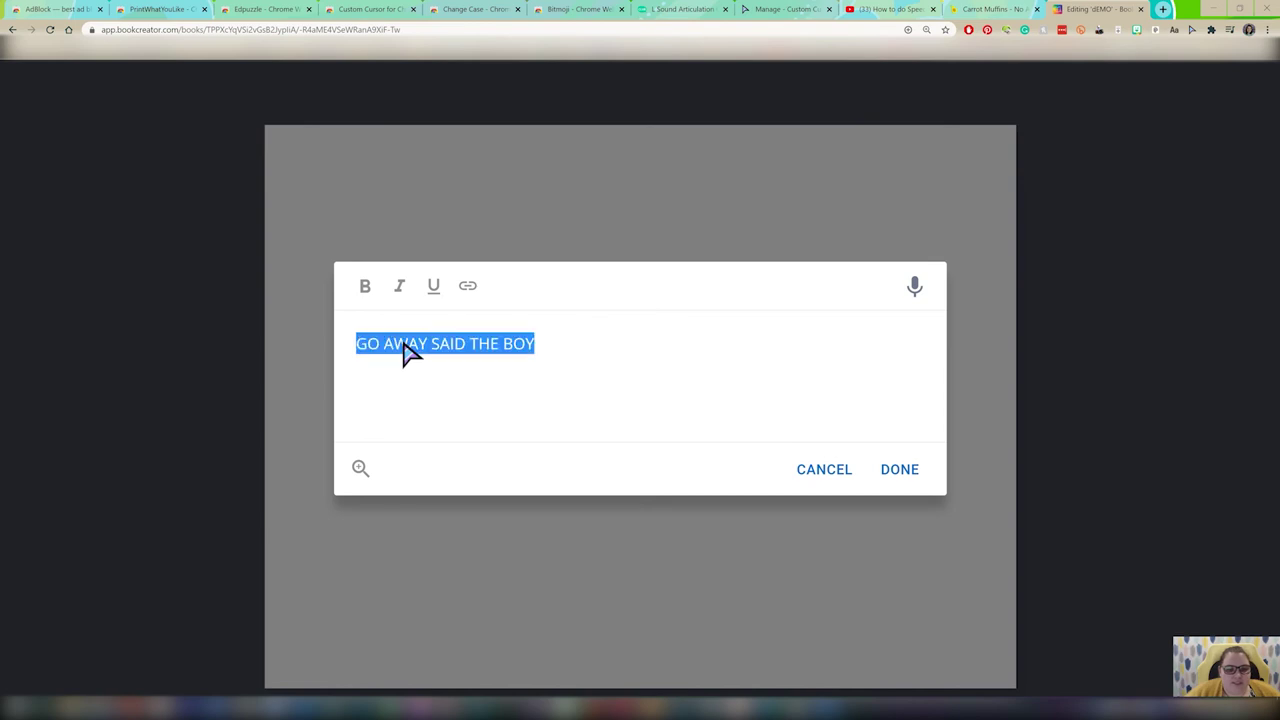
pyautogui.hotkey('alt', 'shift', 'l')
pyautogui.click(641, 378)
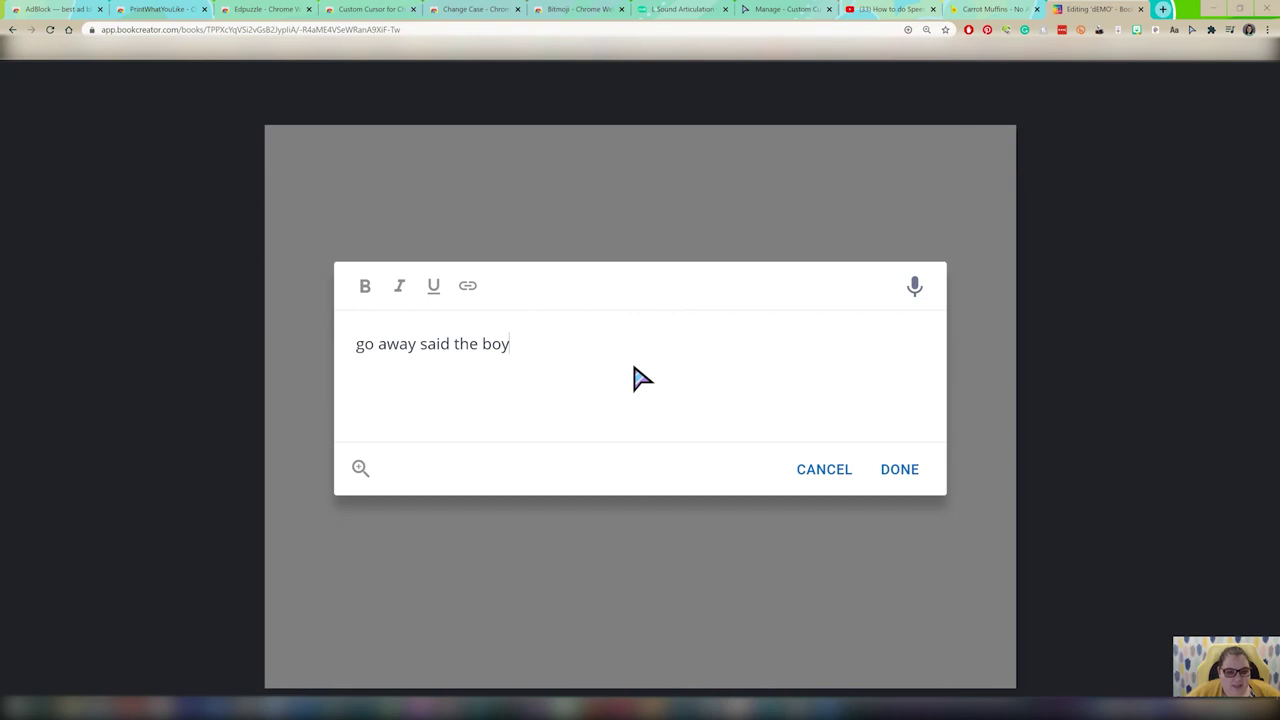
# Switch the sentence to uppercase, title case and sentence case, then discard the edit.
pyautogui.hotkey('ctrl', 'a')
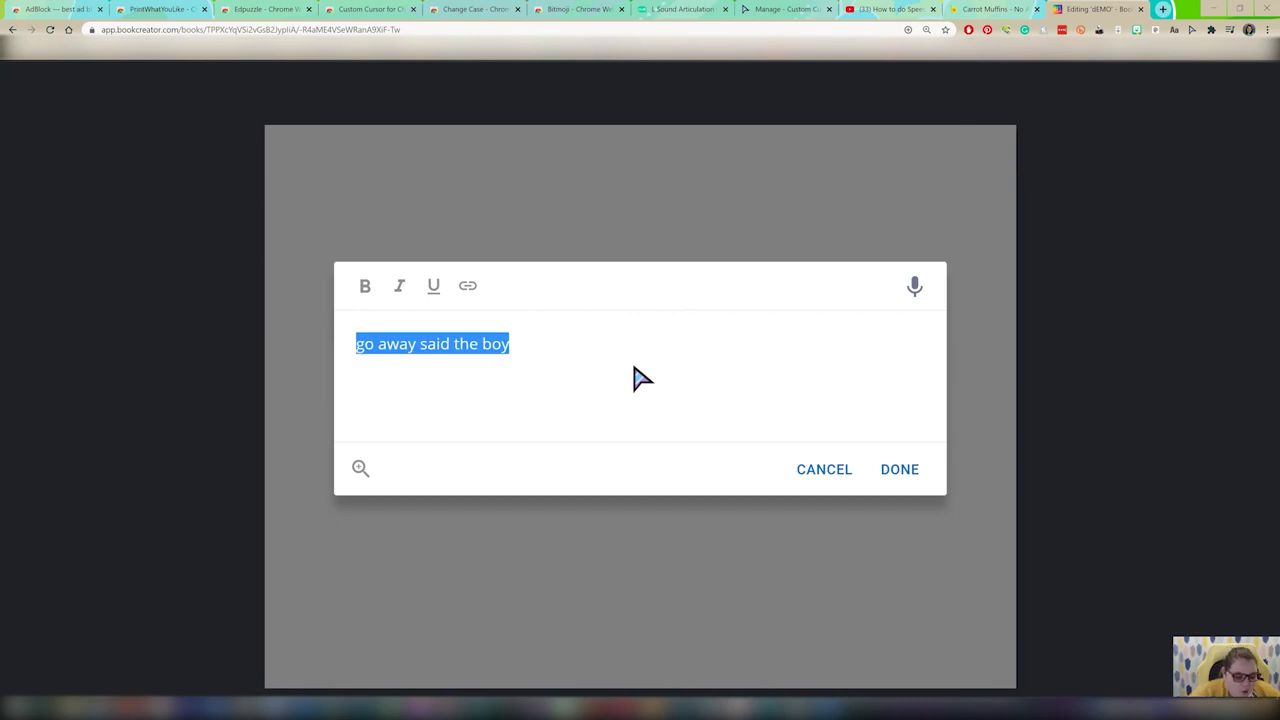
pyautogui.hotkey('alt', 'shift', 'u')
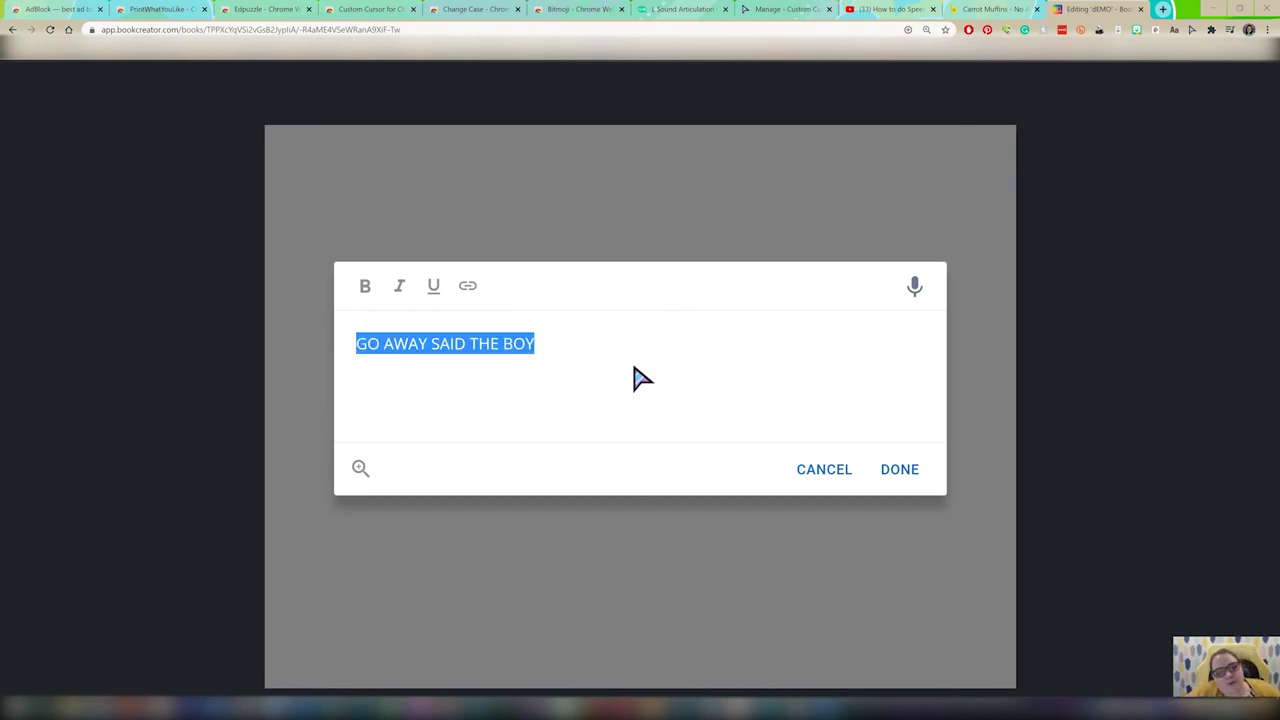
pyautogui.hotkey('alt', 'shift', 't')
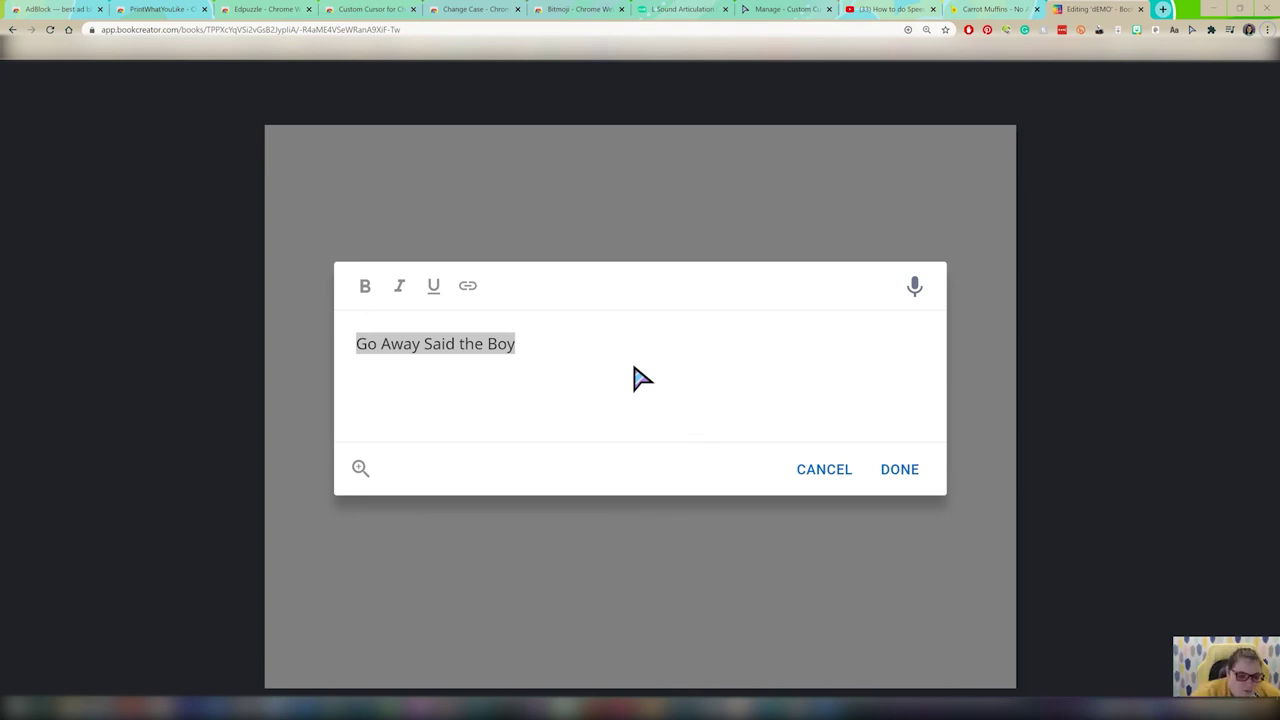
pyautogui.hotkey('alt', 'shift', 's')
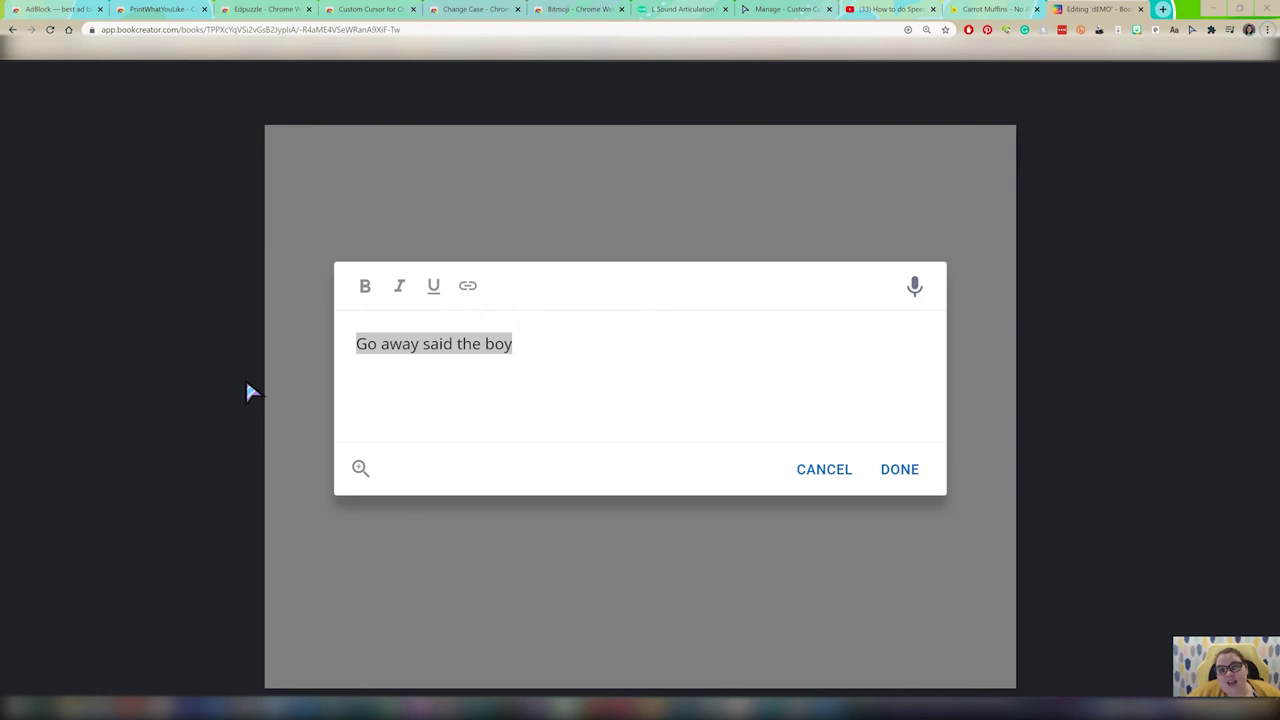
pyautogui.click(820, 474)
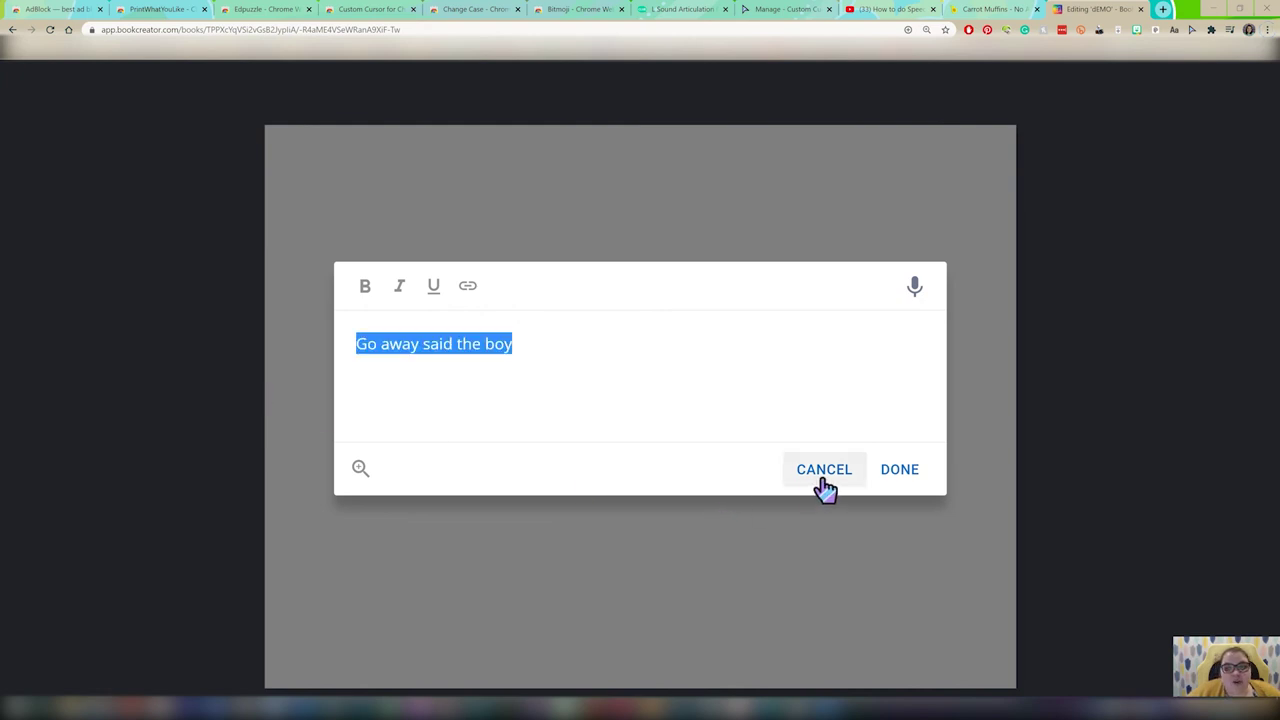
pyautogui.click(768, 478)
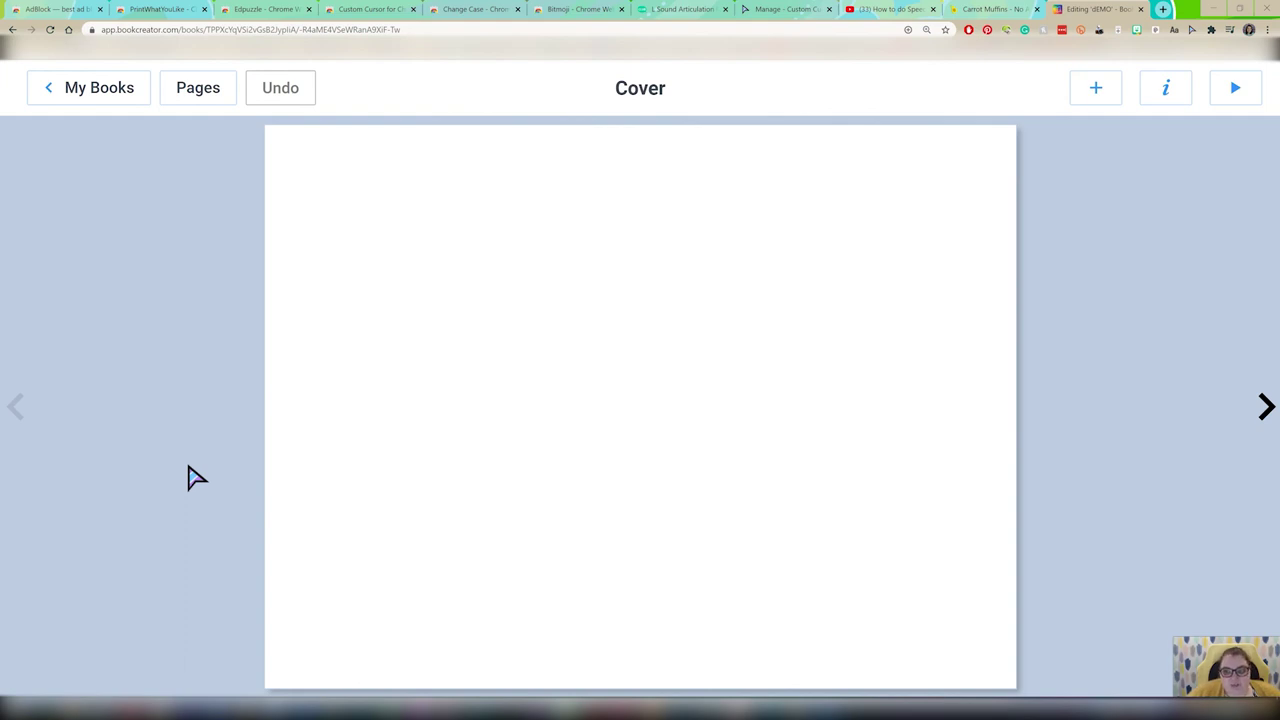
# Open the Bitmoji store listing and browse its screenshot slides forward and back.
pyautogui.hotkey('ctrl', '5')
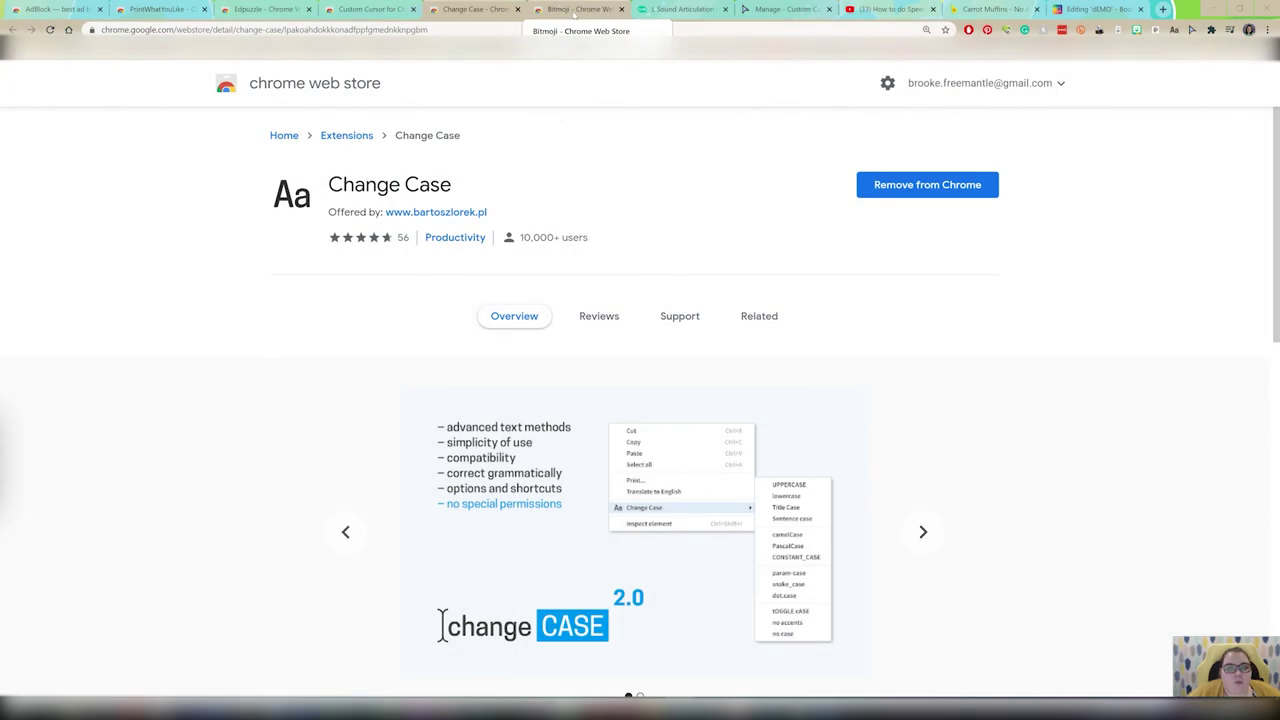
pyautogui.click(574, 12)
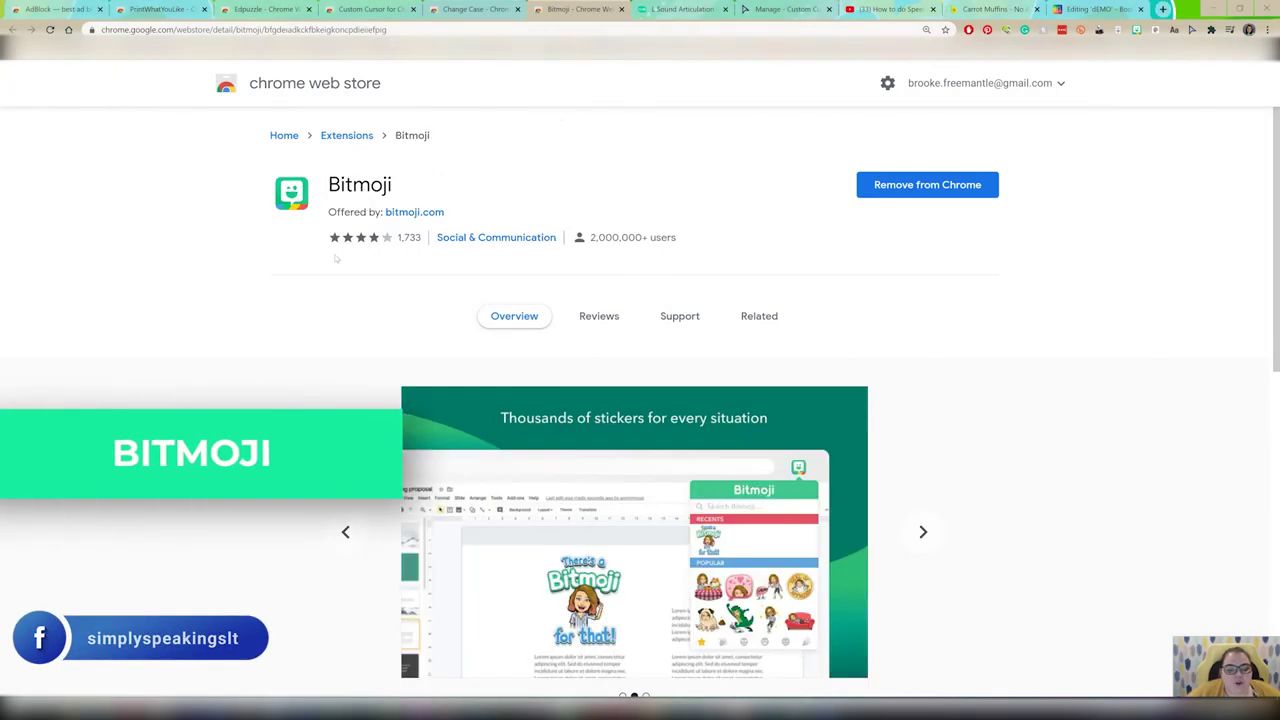
pyautogui.scroll(-2, 336, 258)
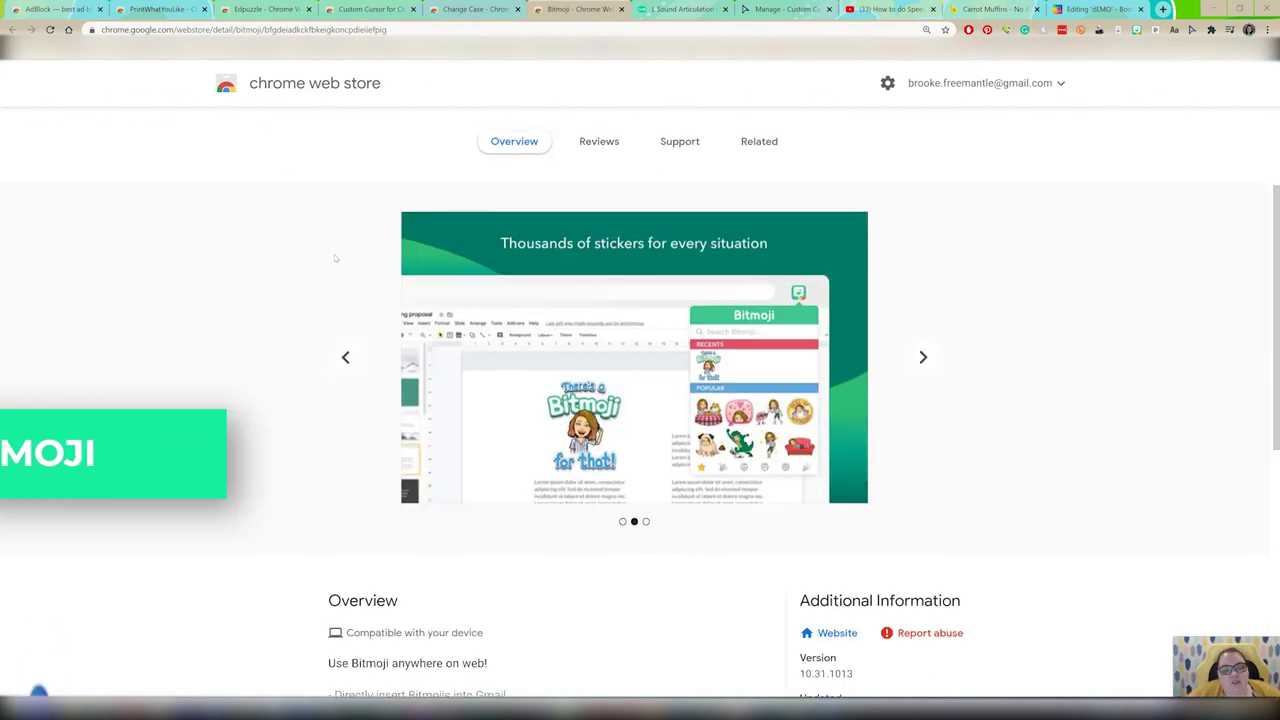
pyautogui.click(913, 368)
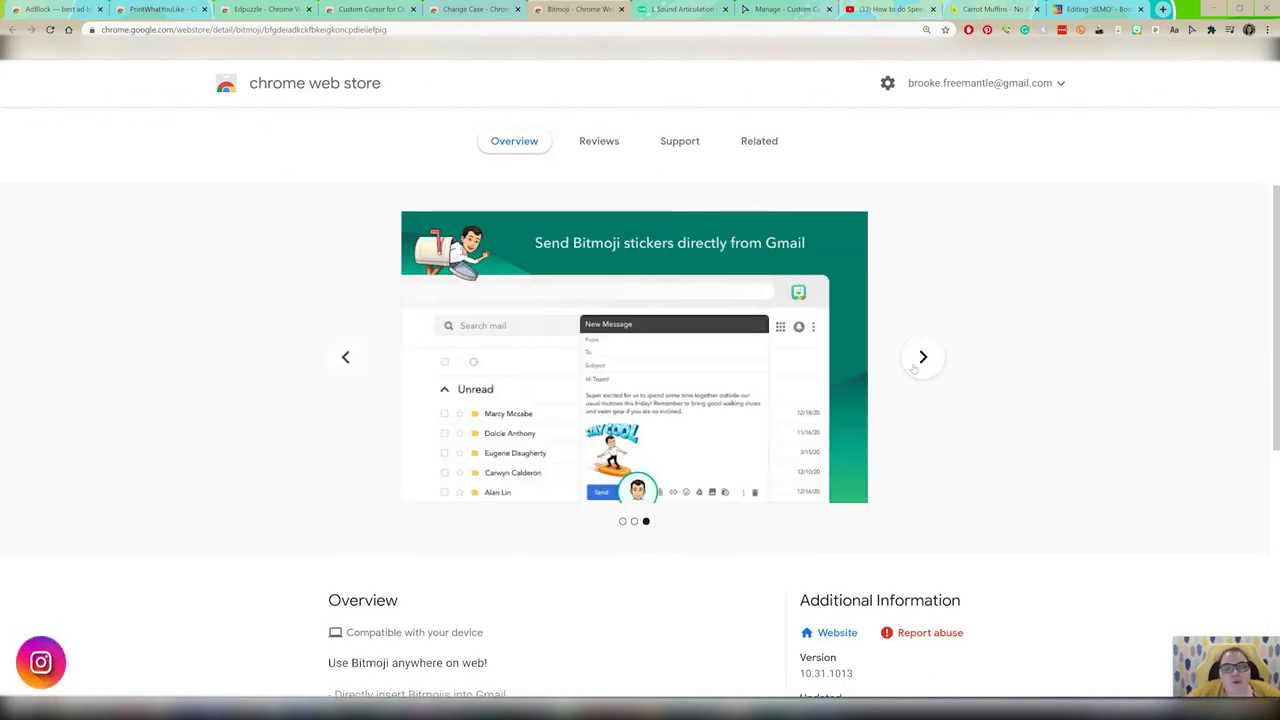
pyautogui.click(913, 368)
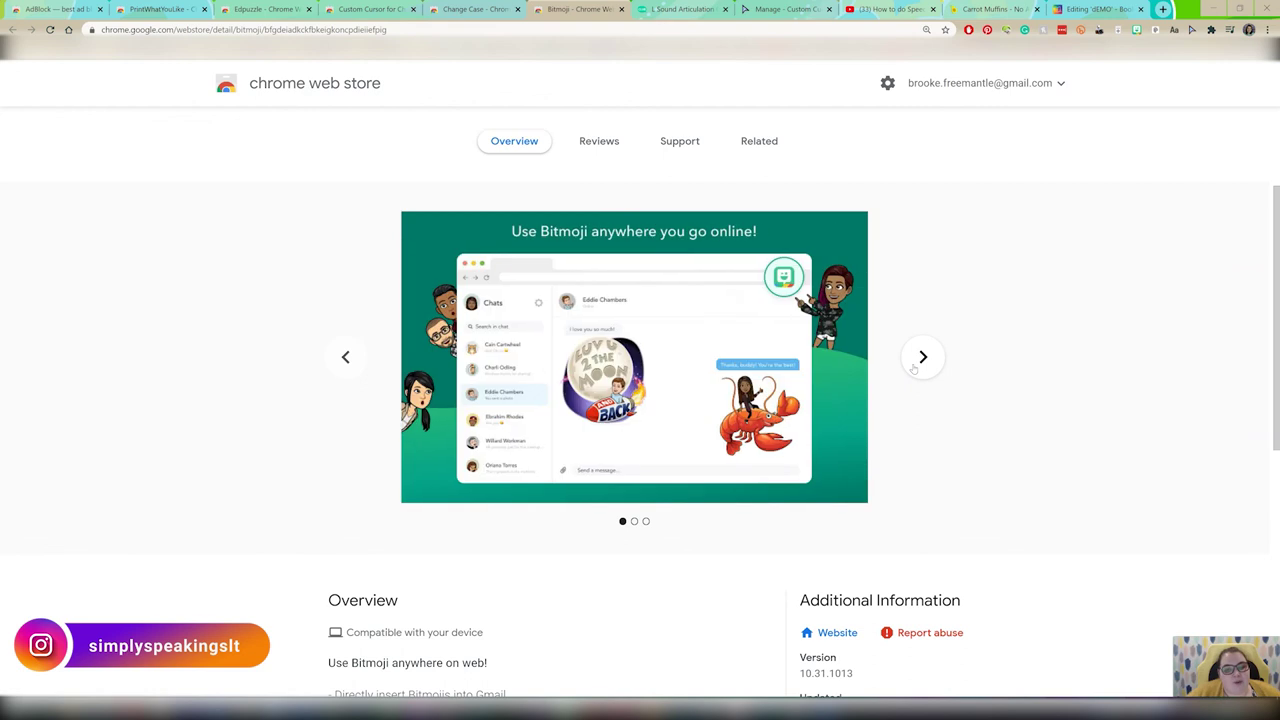
pyautogui.click(340, 362)
pyautogui.click(336, 365)
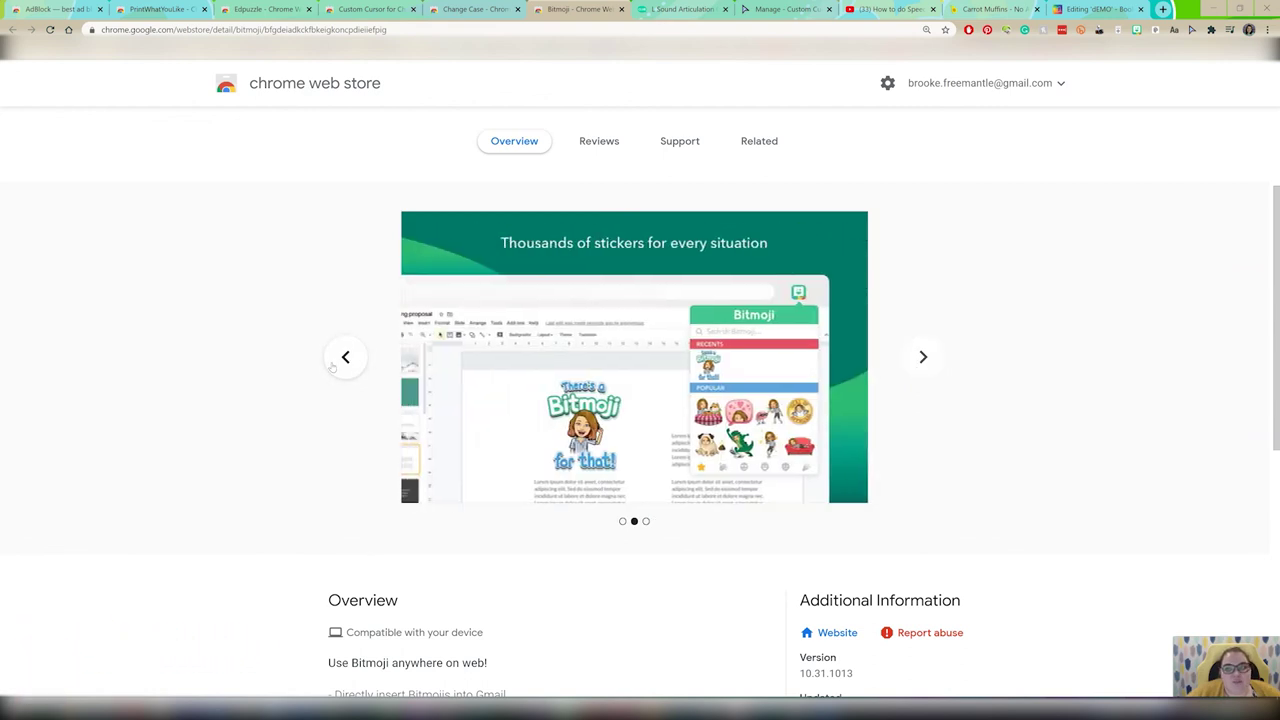
pyautogui.click(334, 366)
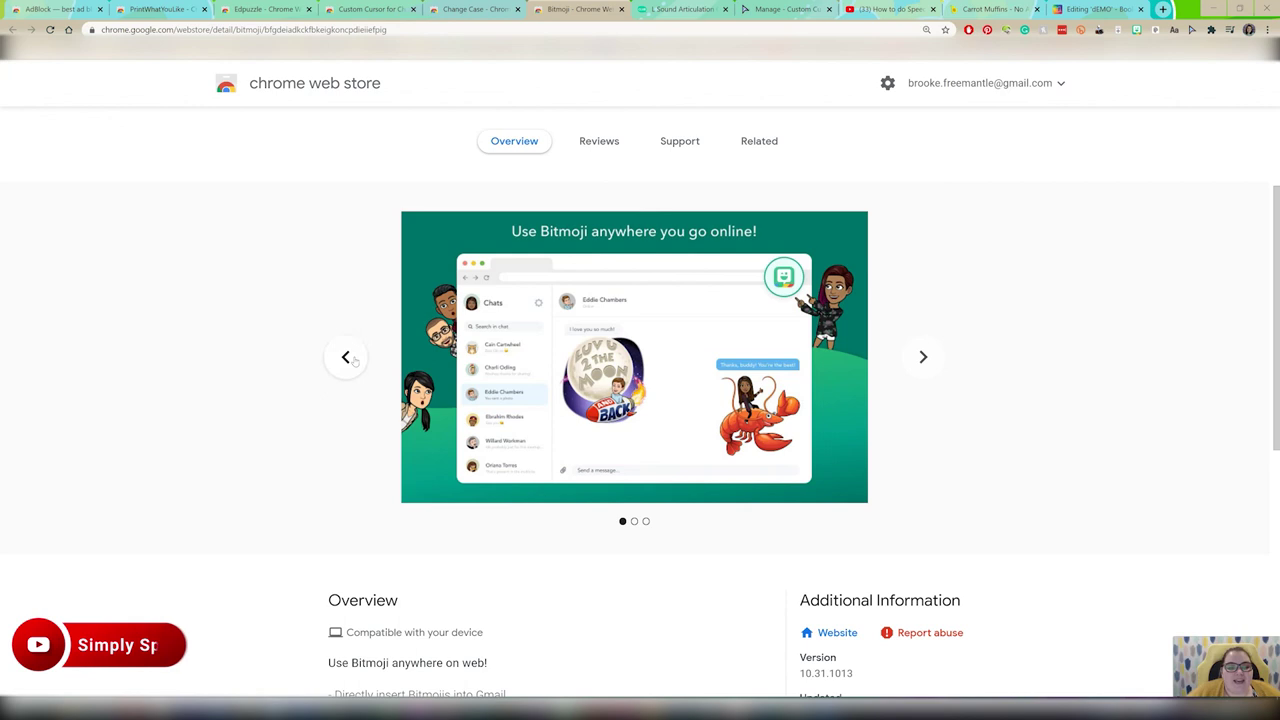
pyautogui.scroll(2, 348, 363)
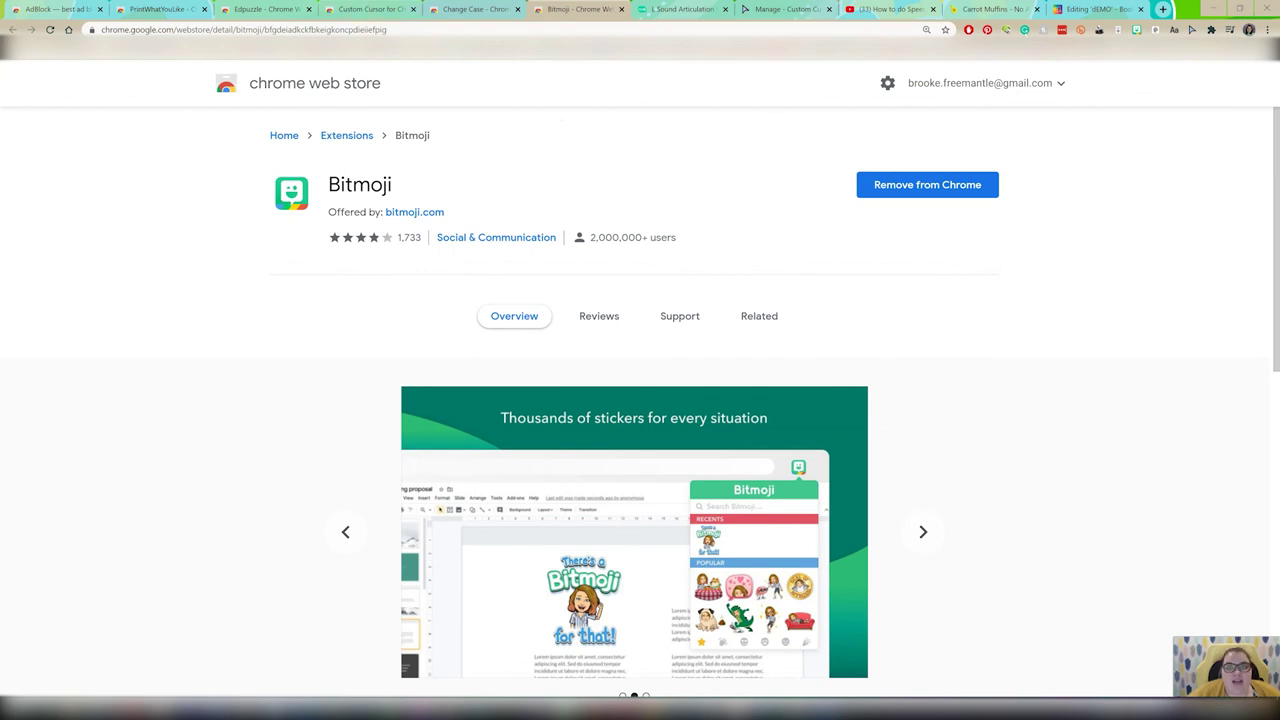
pyautogui.click(1105, 9)
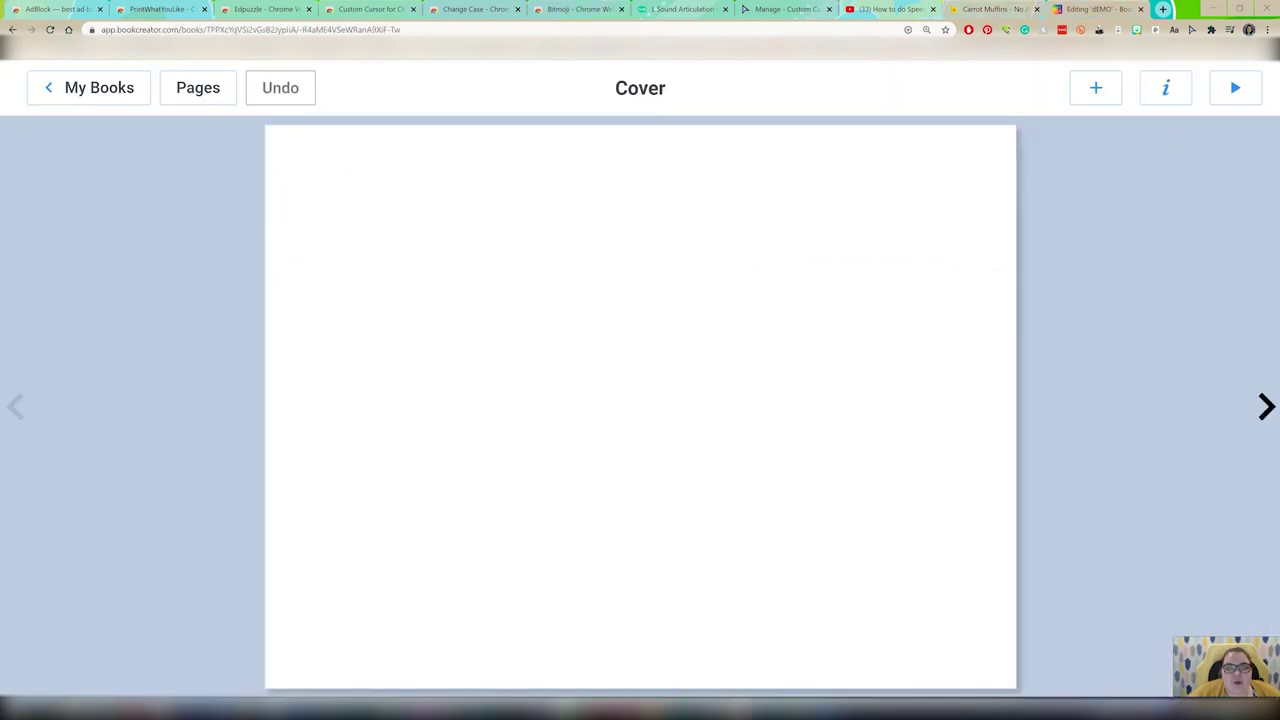
pyautogui.click(580, 12)
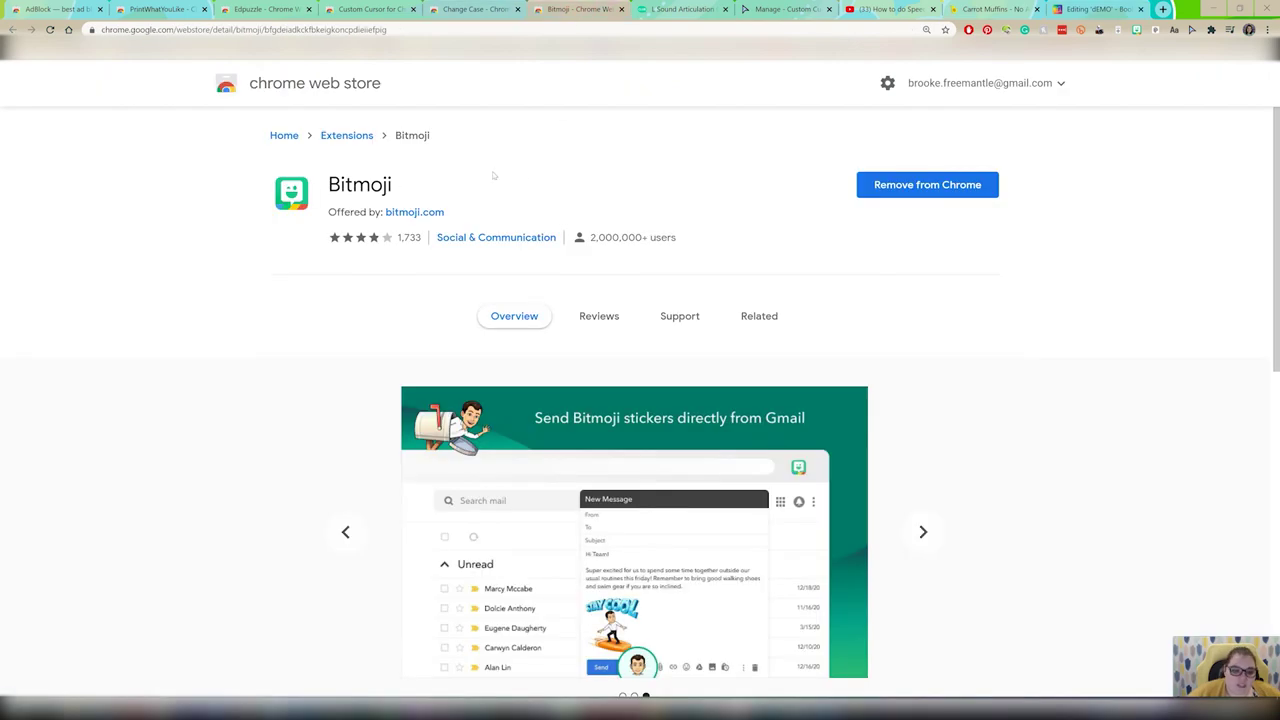